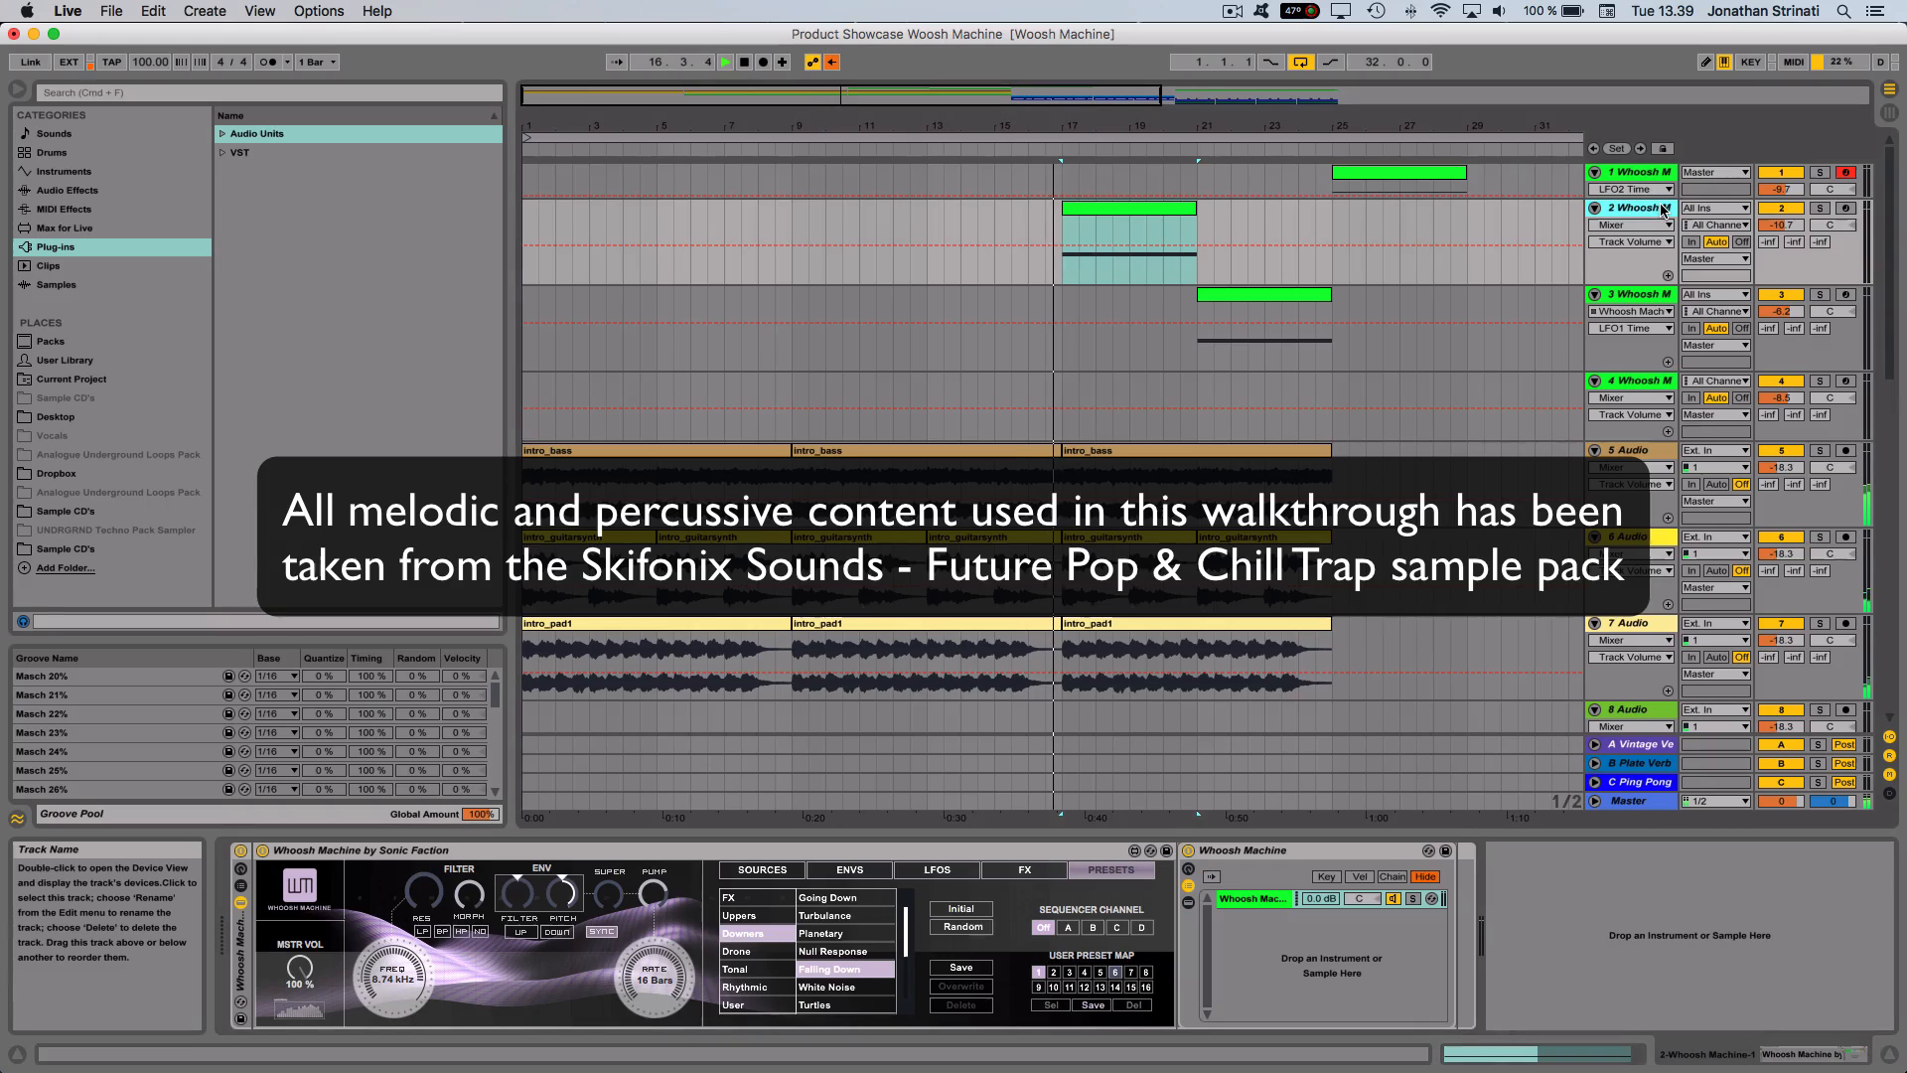
- Set track 2's volume to -9.1 dB and select its Whoosh Machine clip at bar 17
drag(1774, 226, 1774, 215)
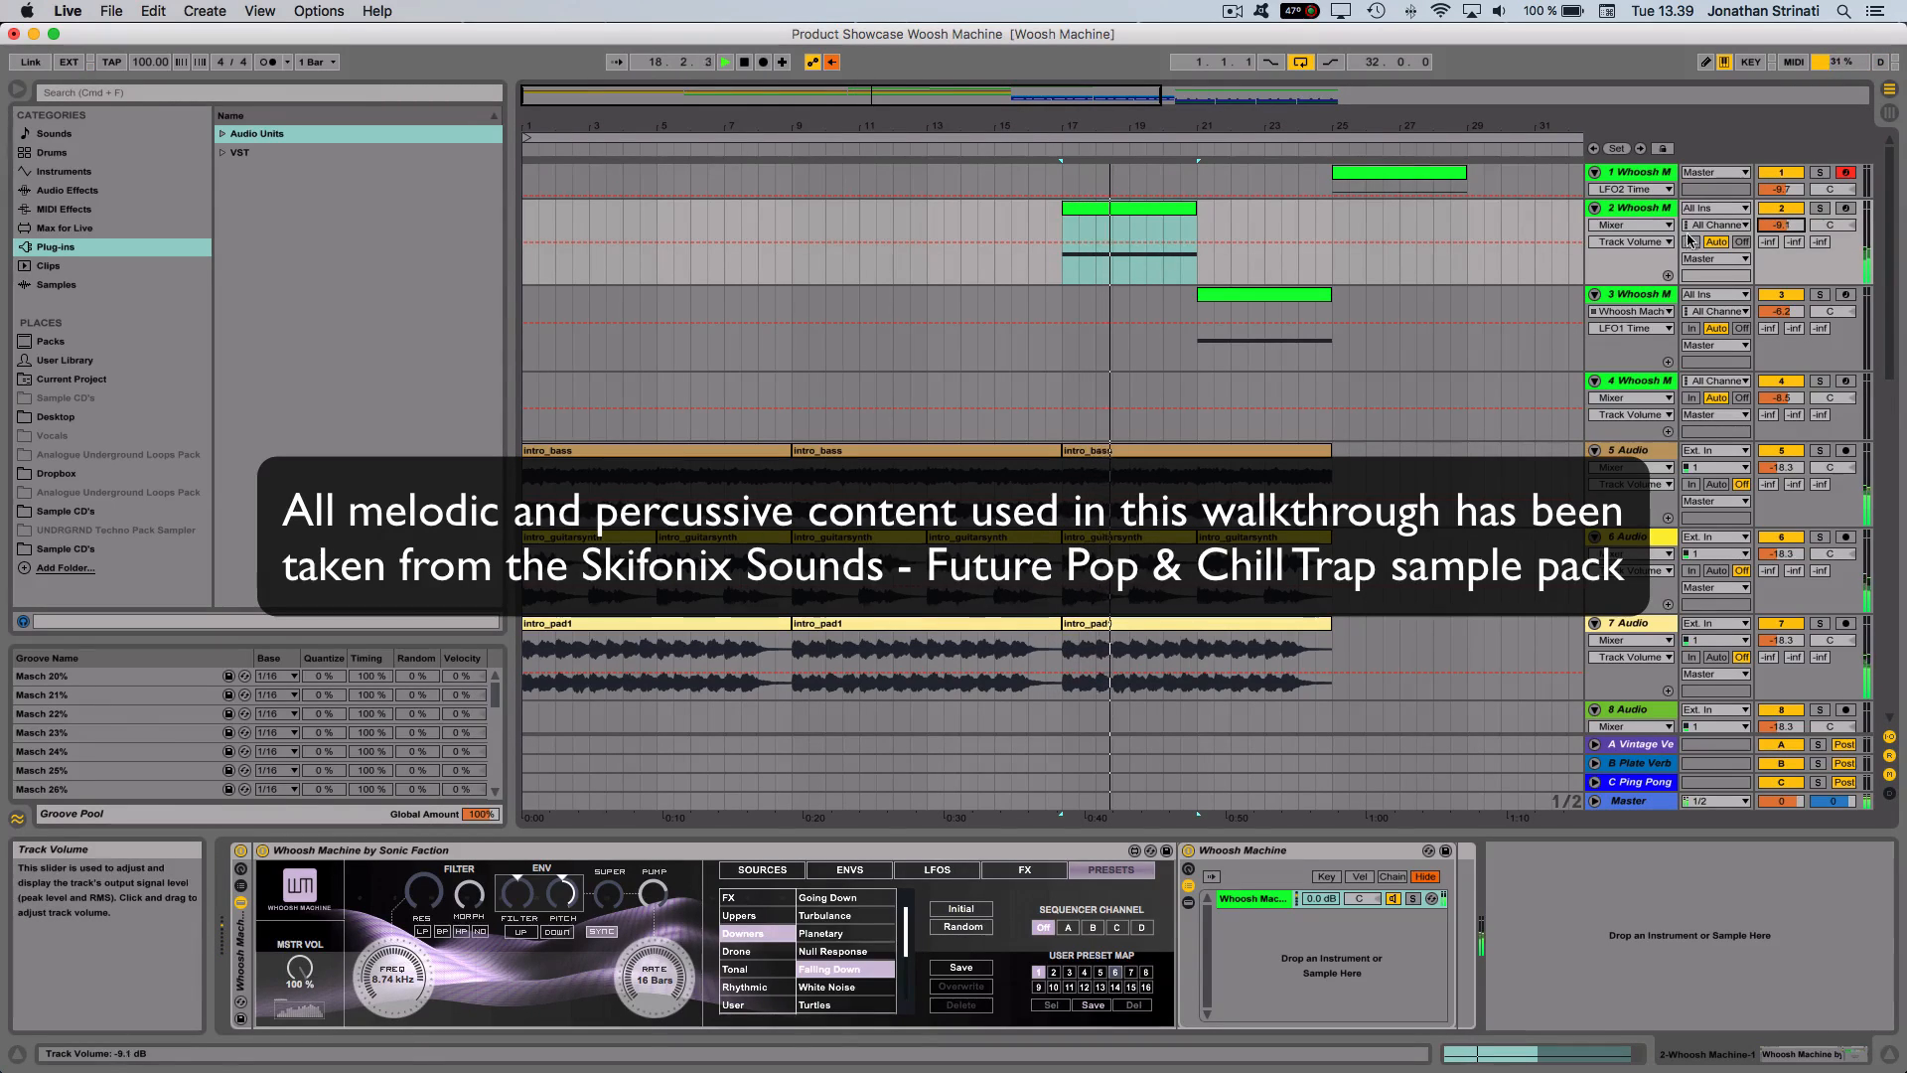
click(1224, 294)
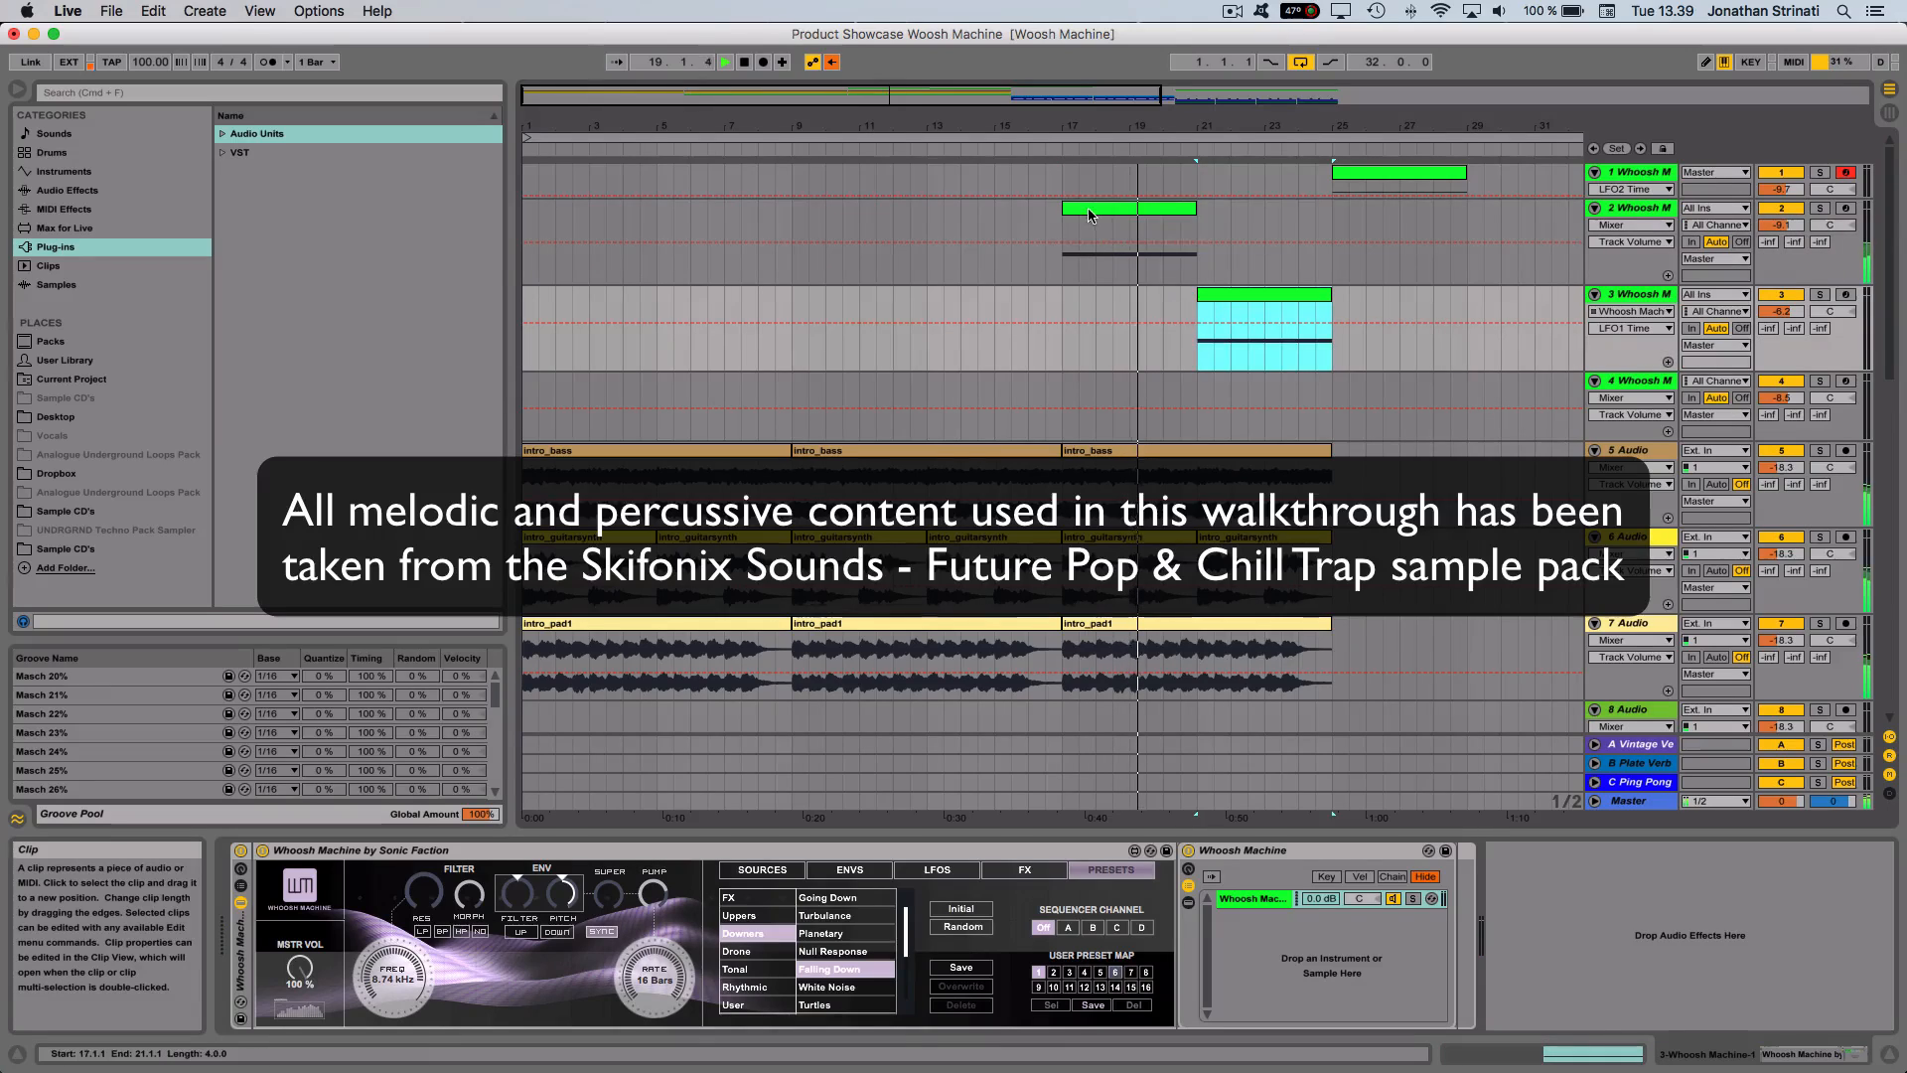
click(1088, 207)
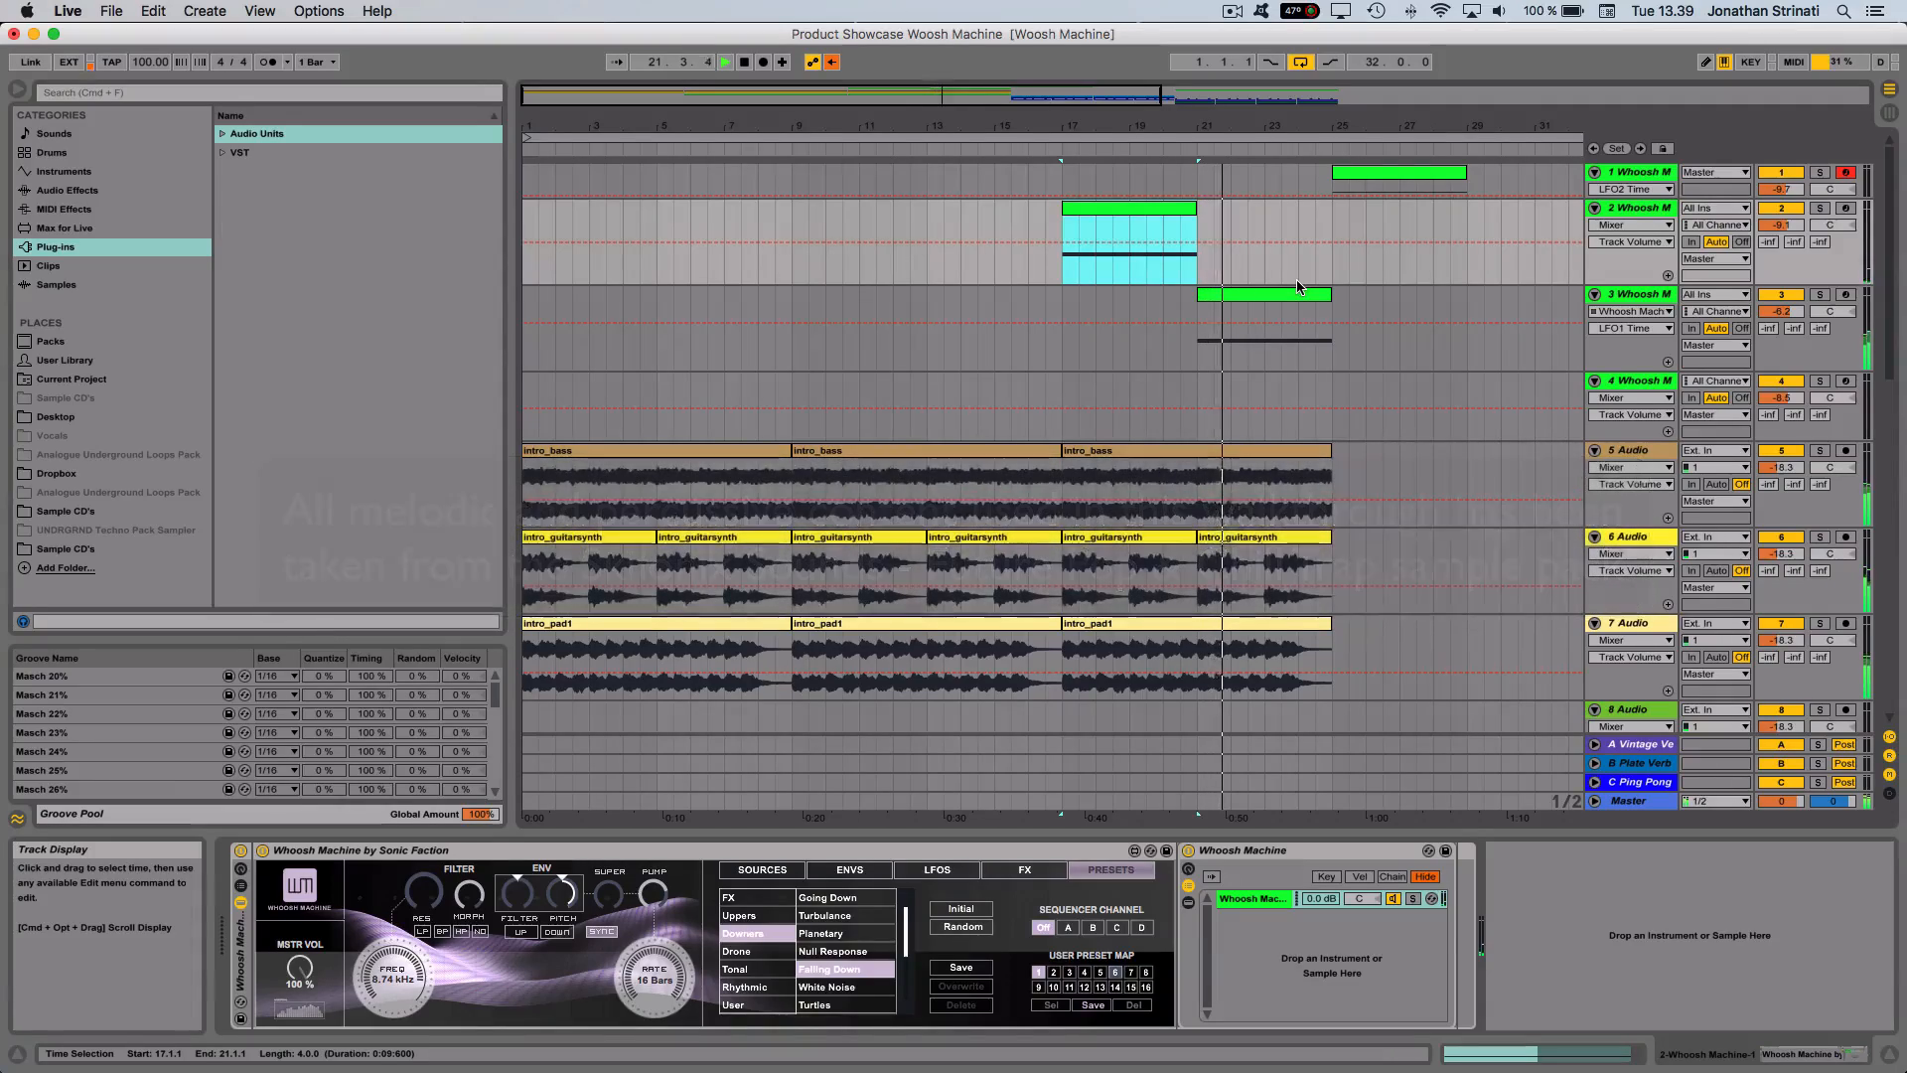
- Restart playback from track 2's clip at bar 17 and select the track's Whoosh Machine device
key(space)
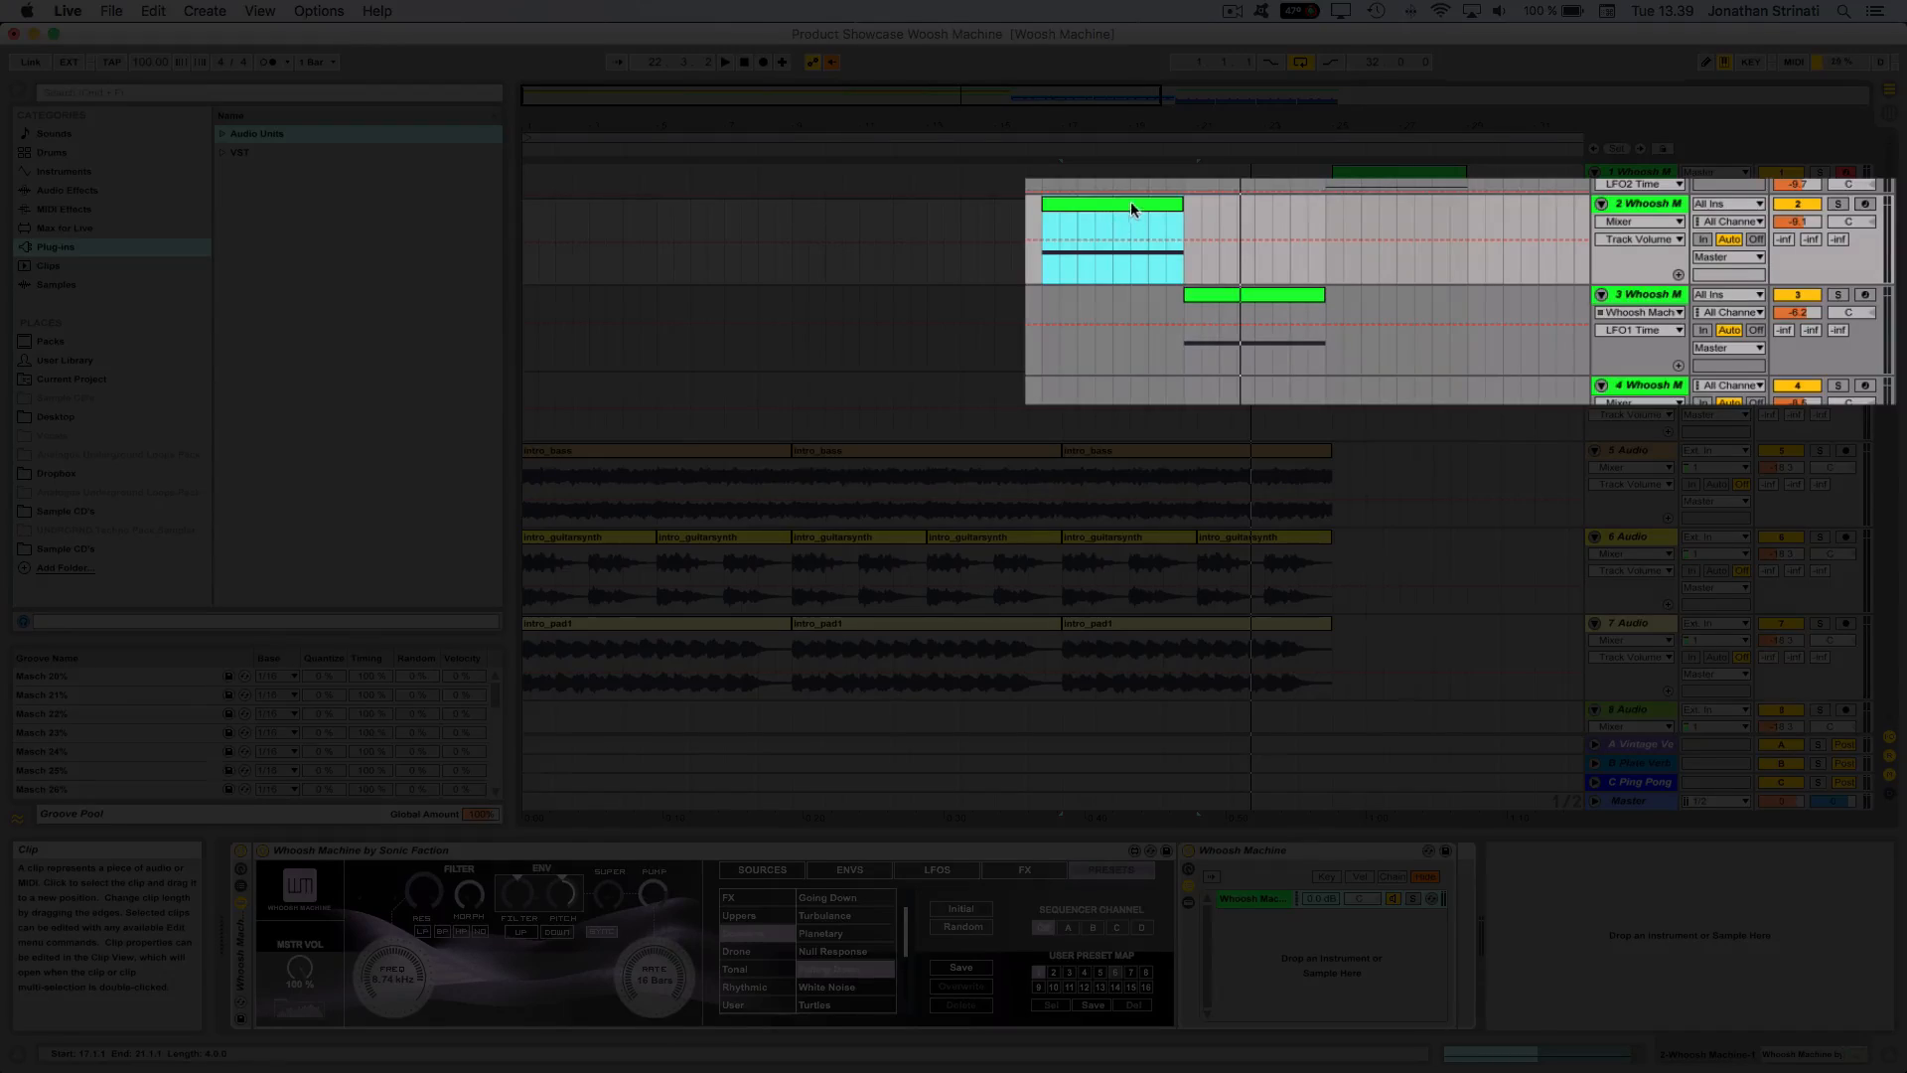
click(1639, 203)
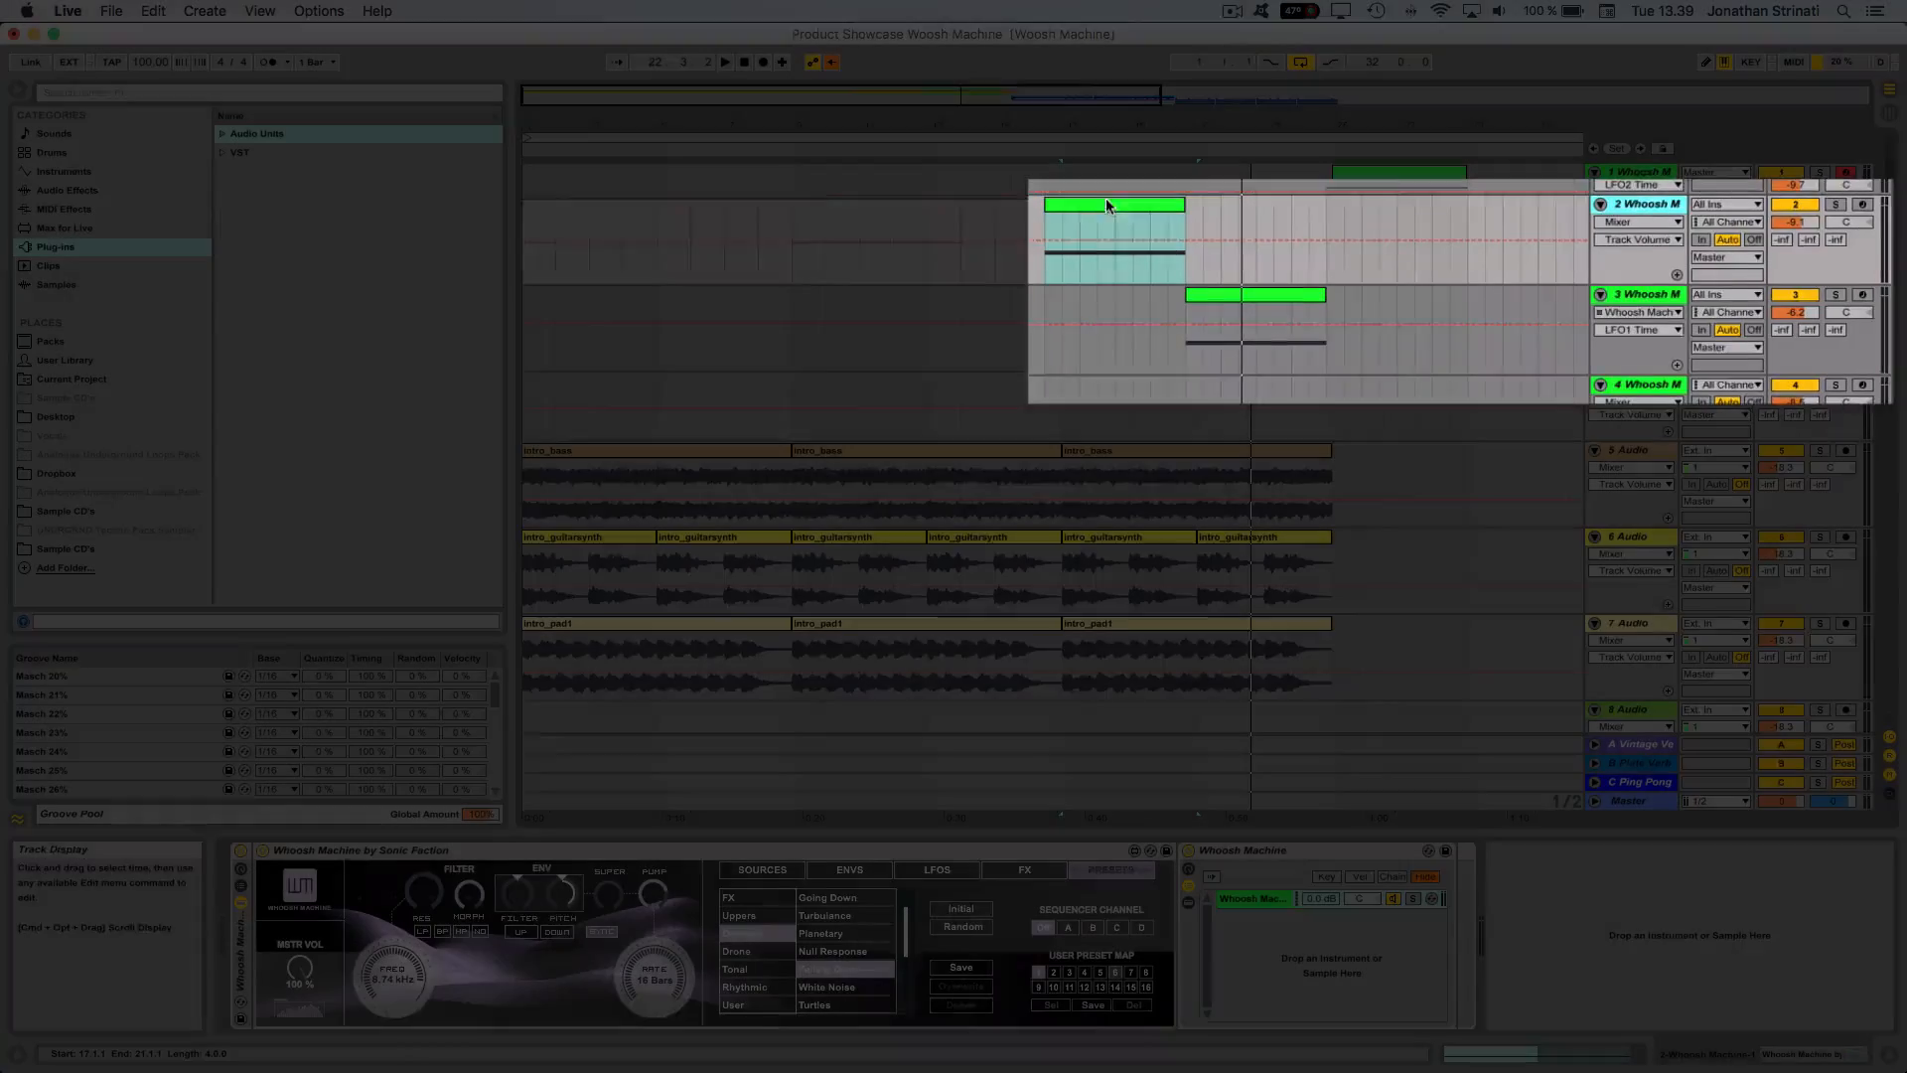
key(space)
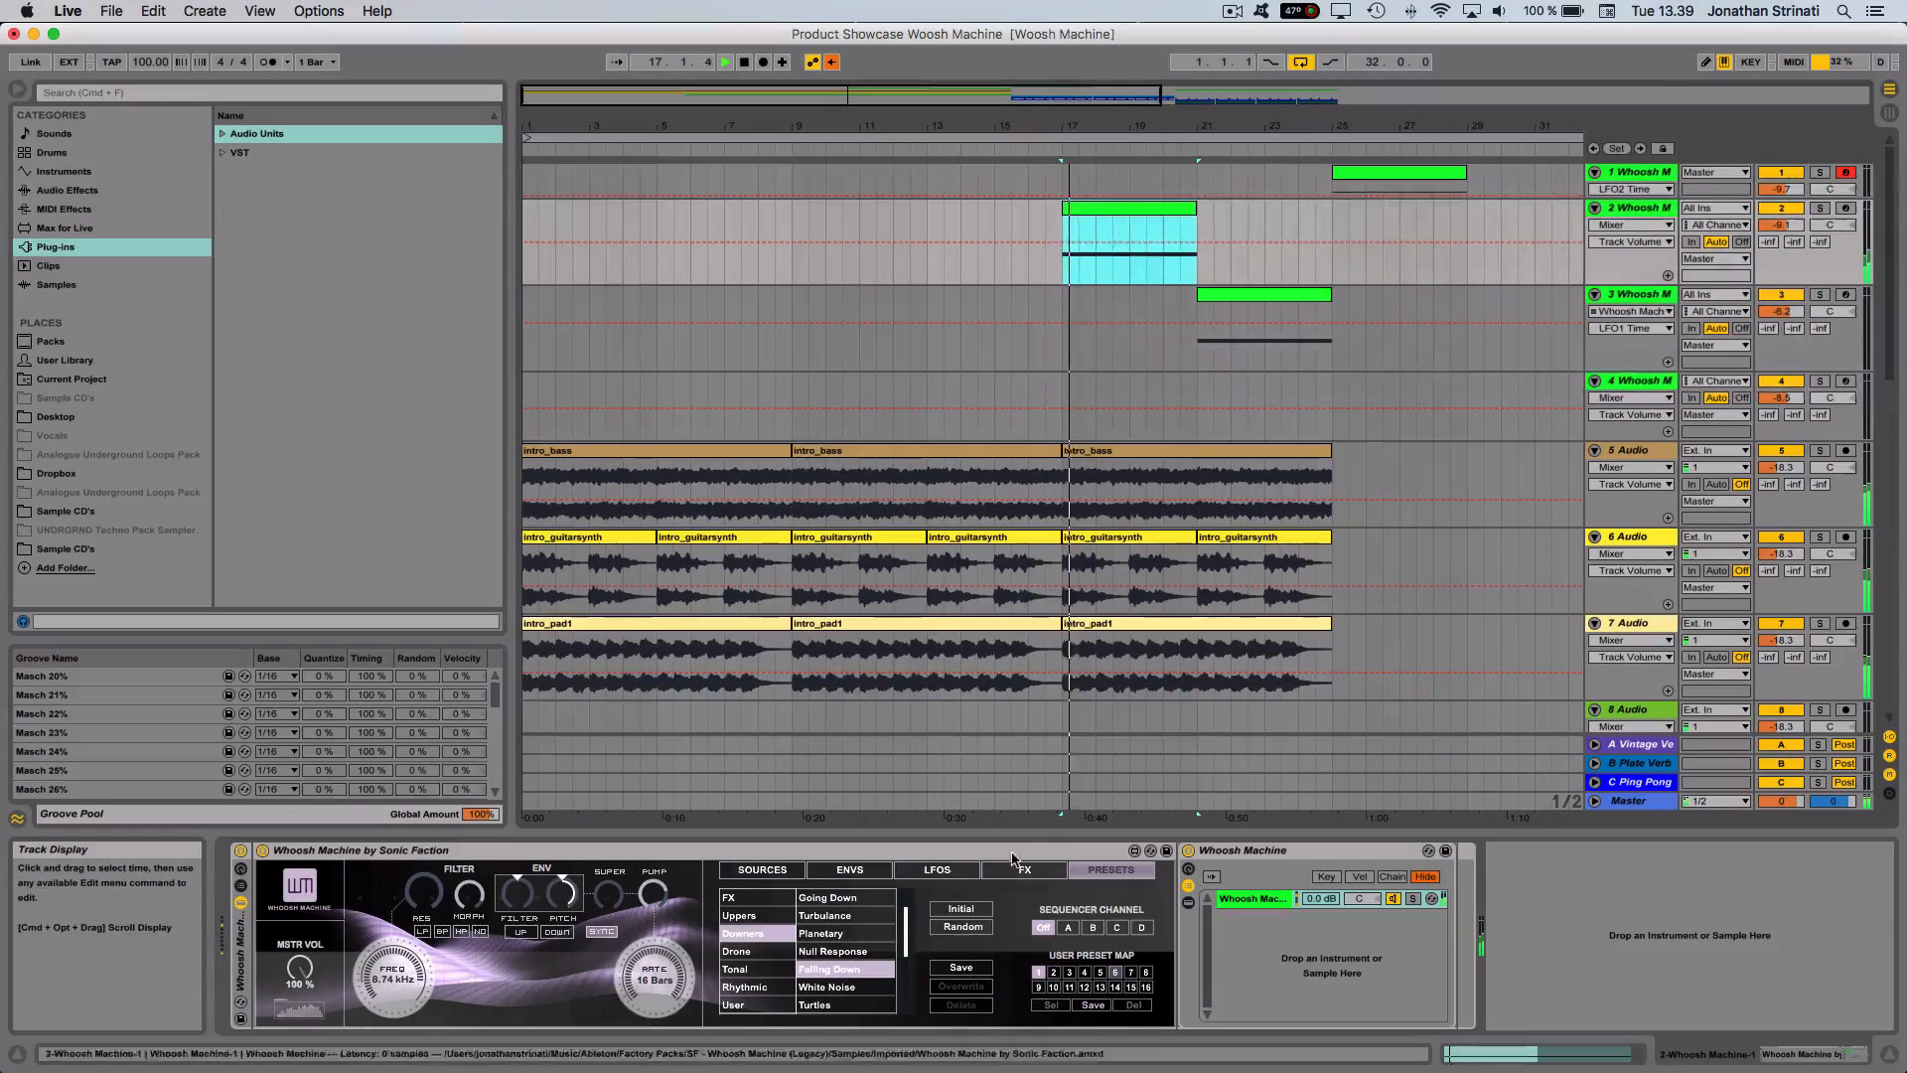
click(871, 861)
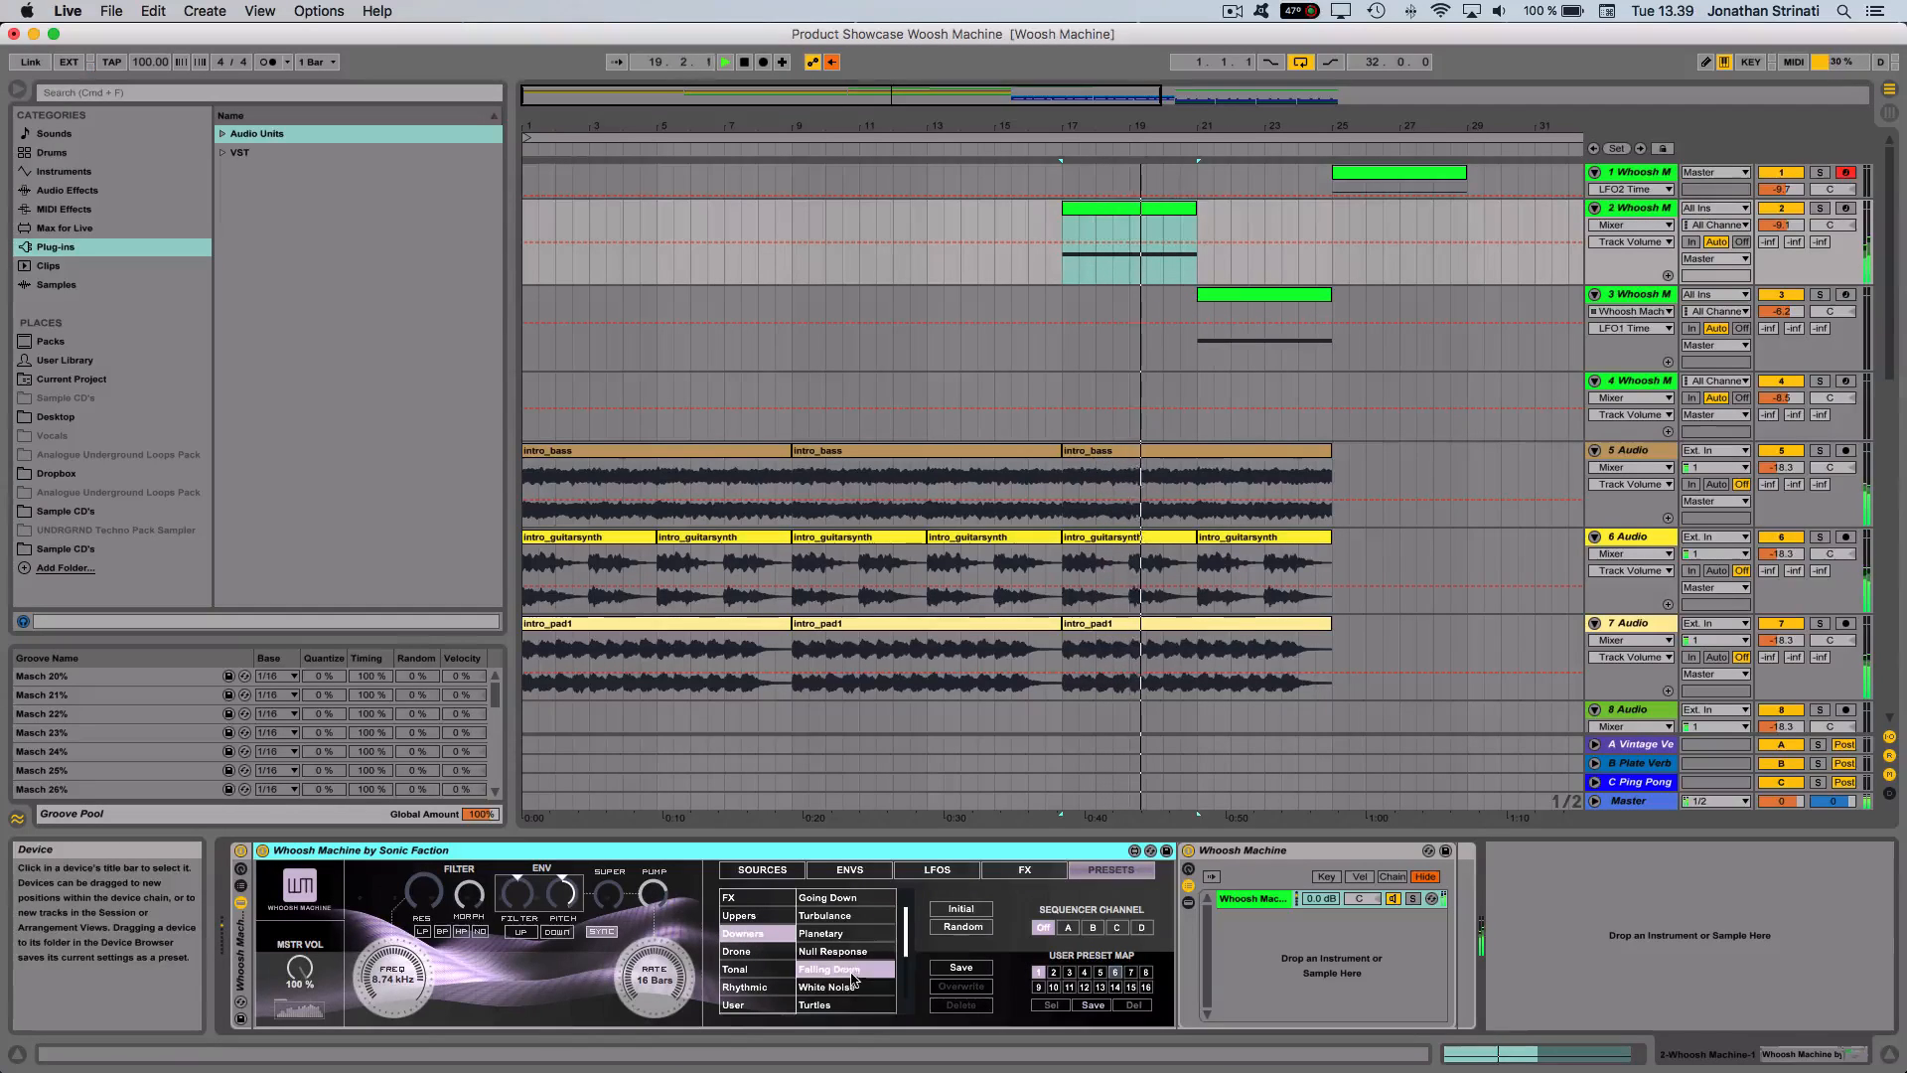
- Audition track 3's Whoosh Machine clip at bar 21 in solo, and turn the solo off again
click(1636, 295)
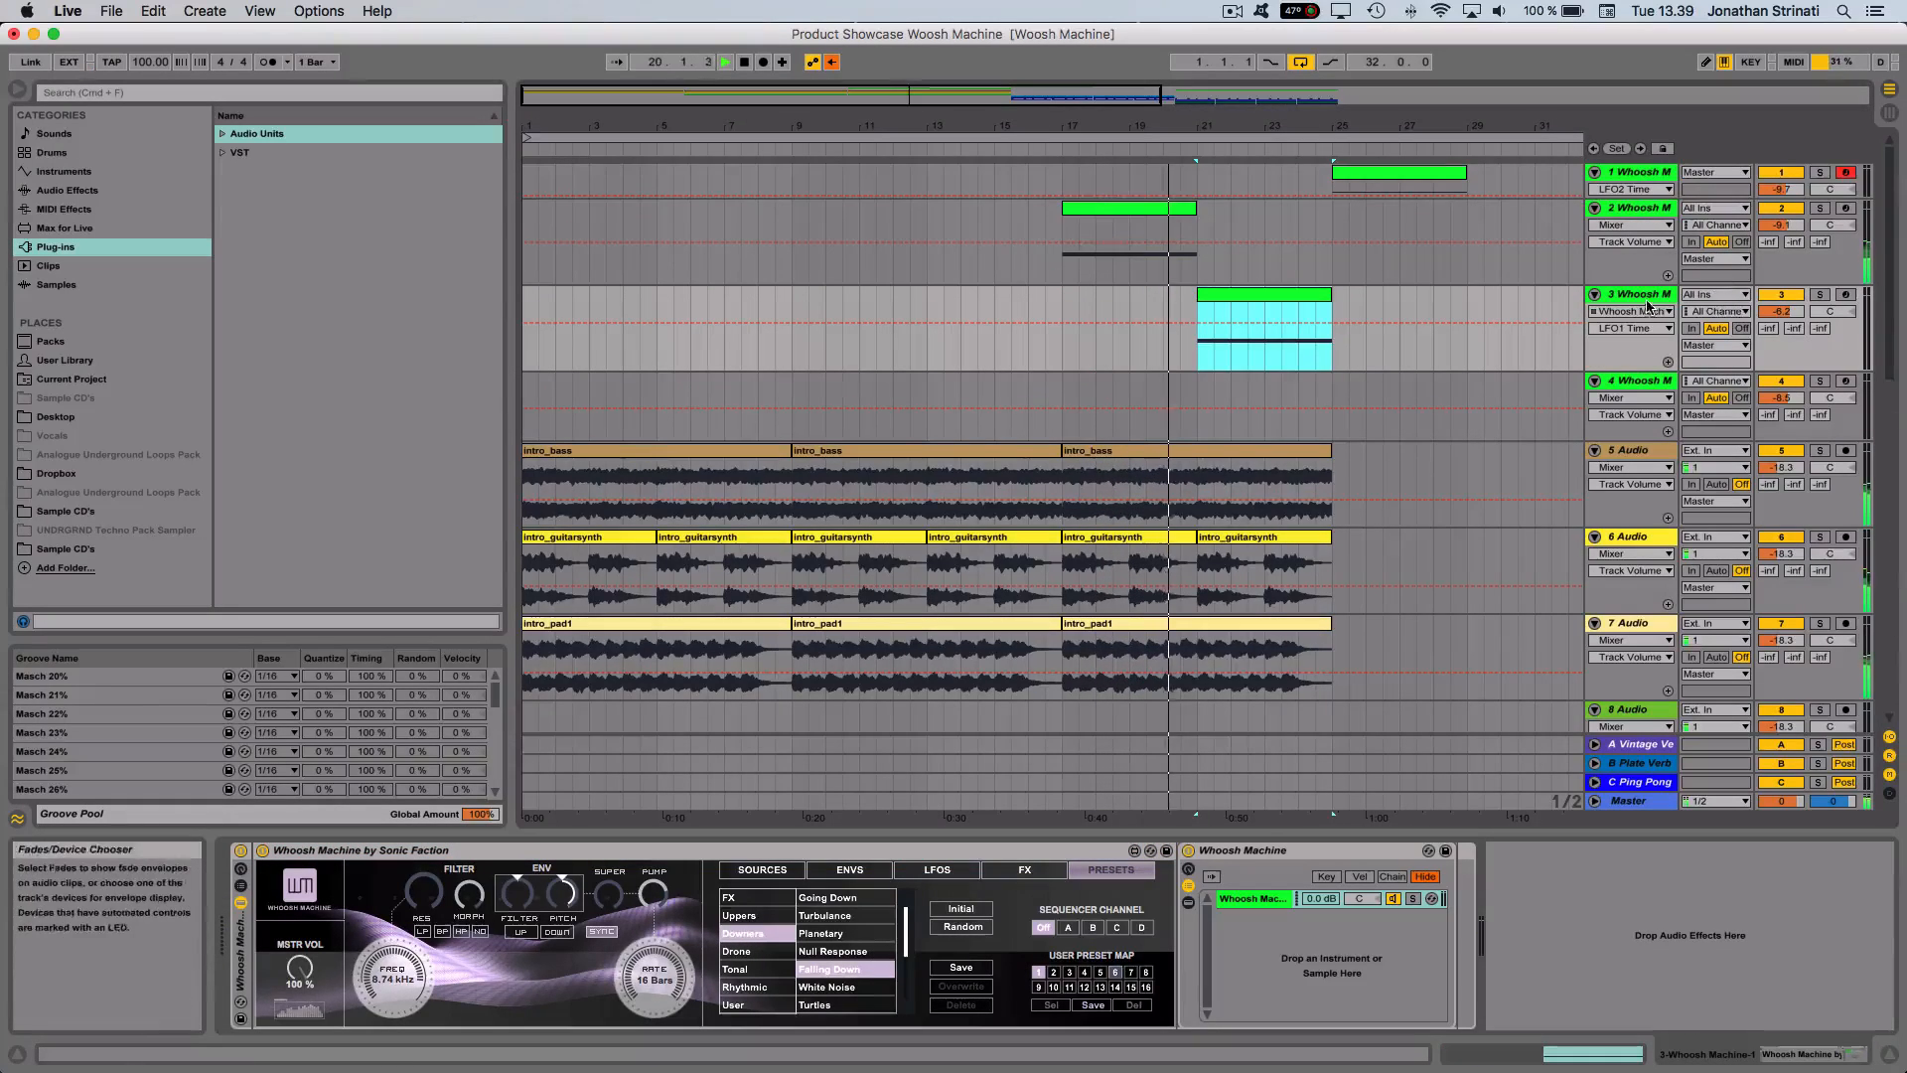
click(1244, 294)
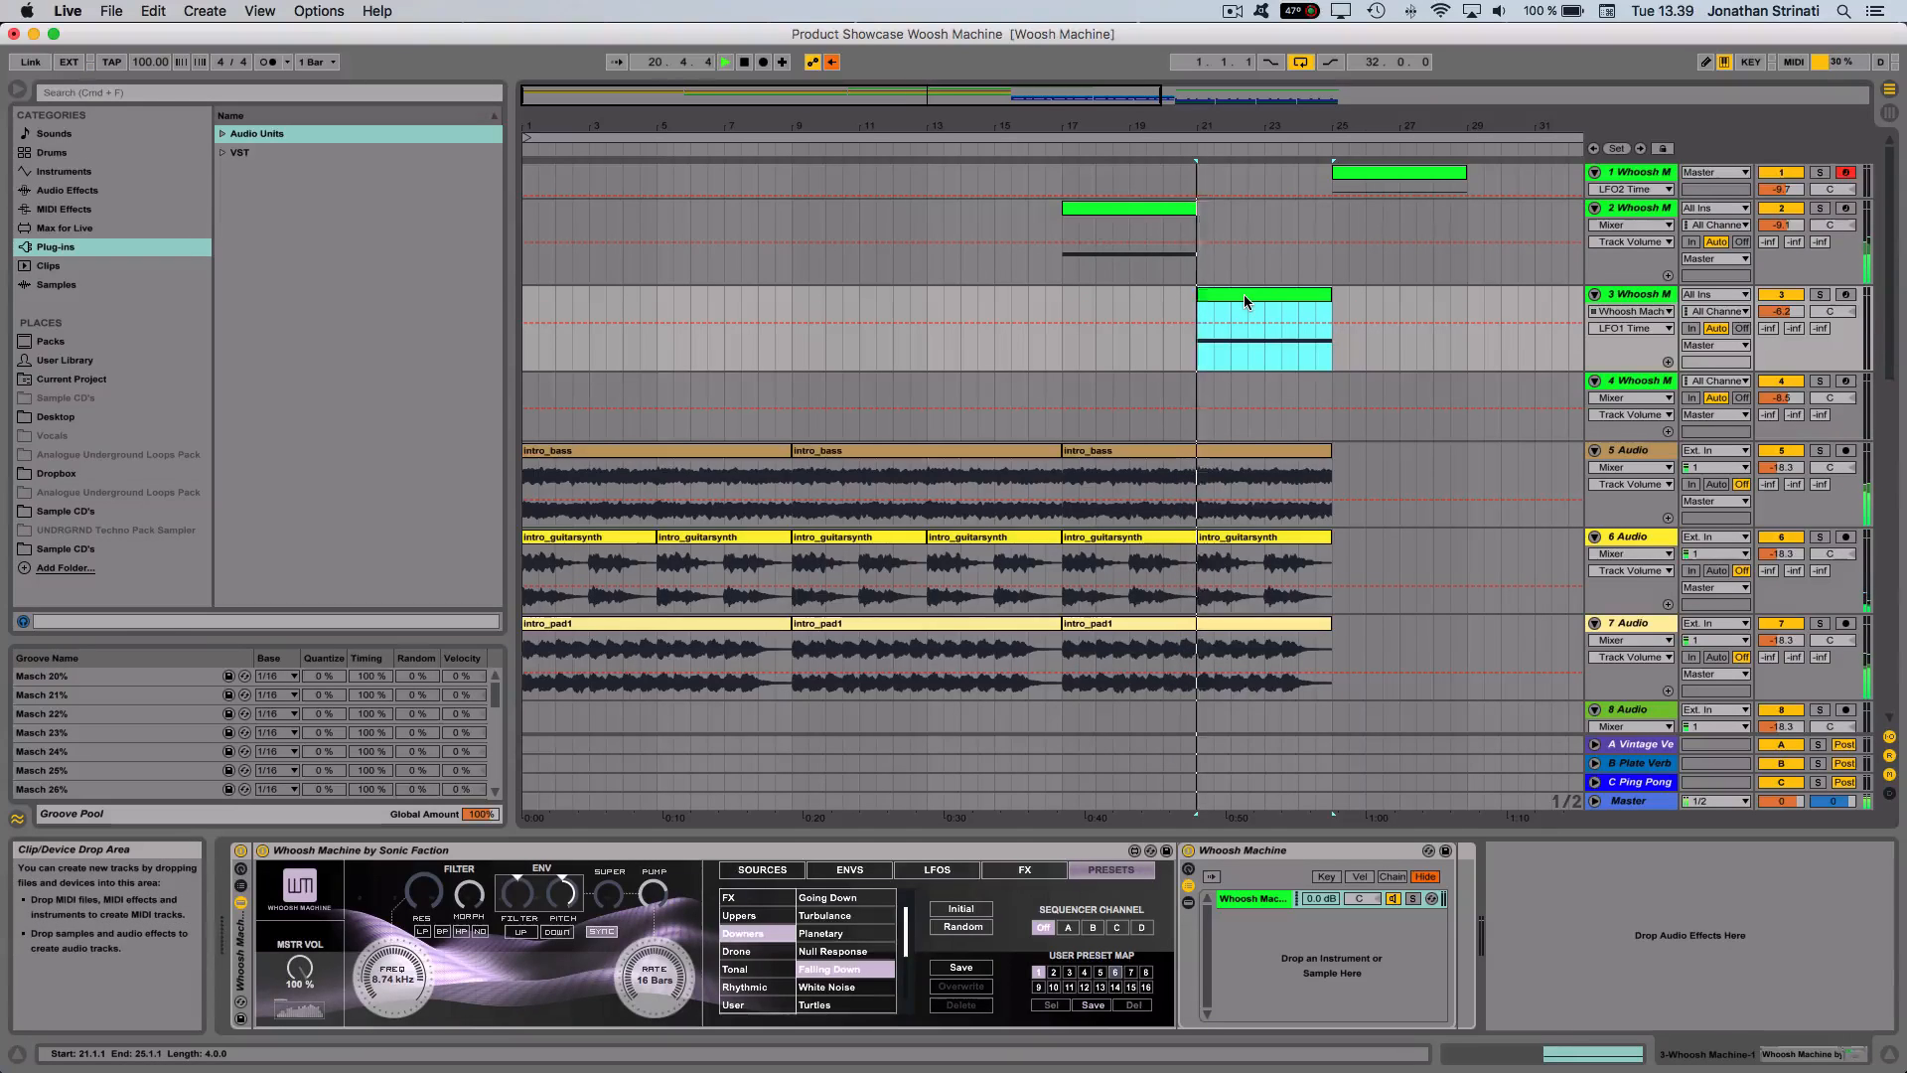
click(1819, 295)
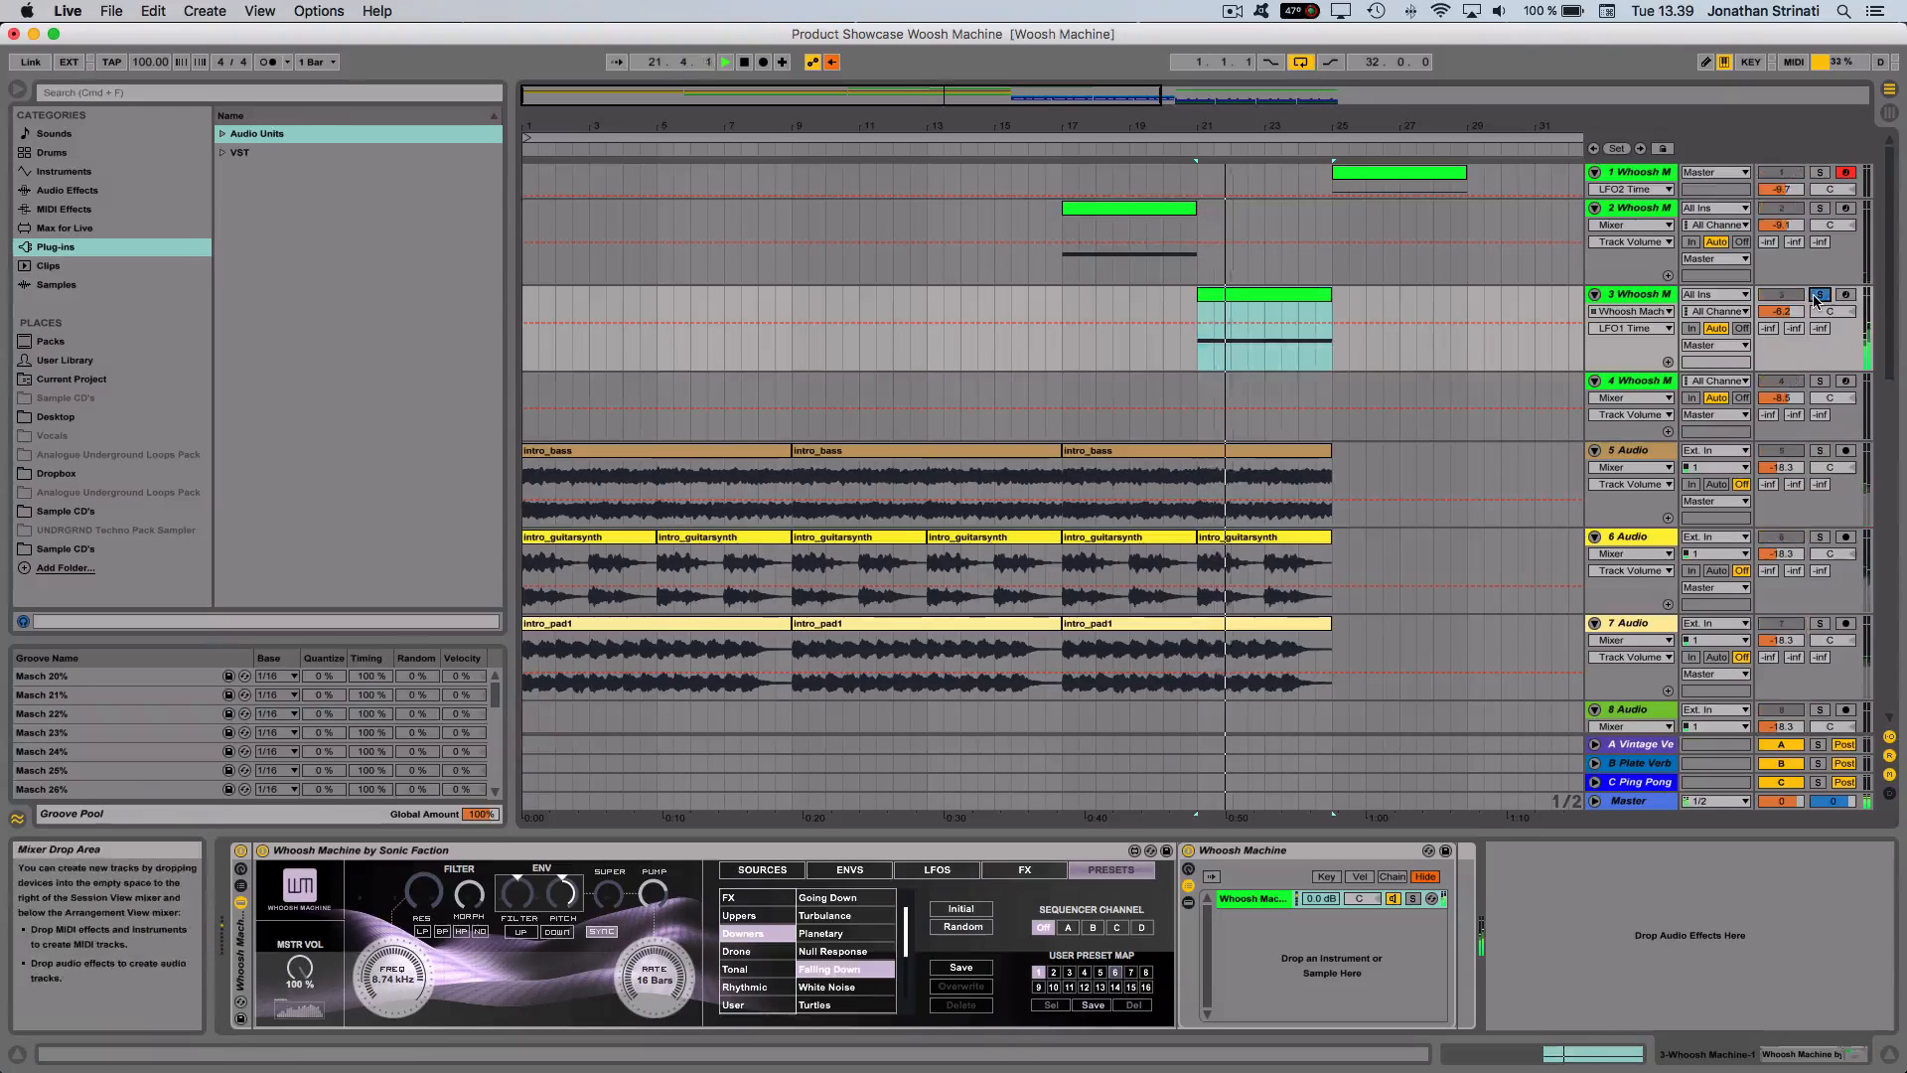
click(1264, 299)
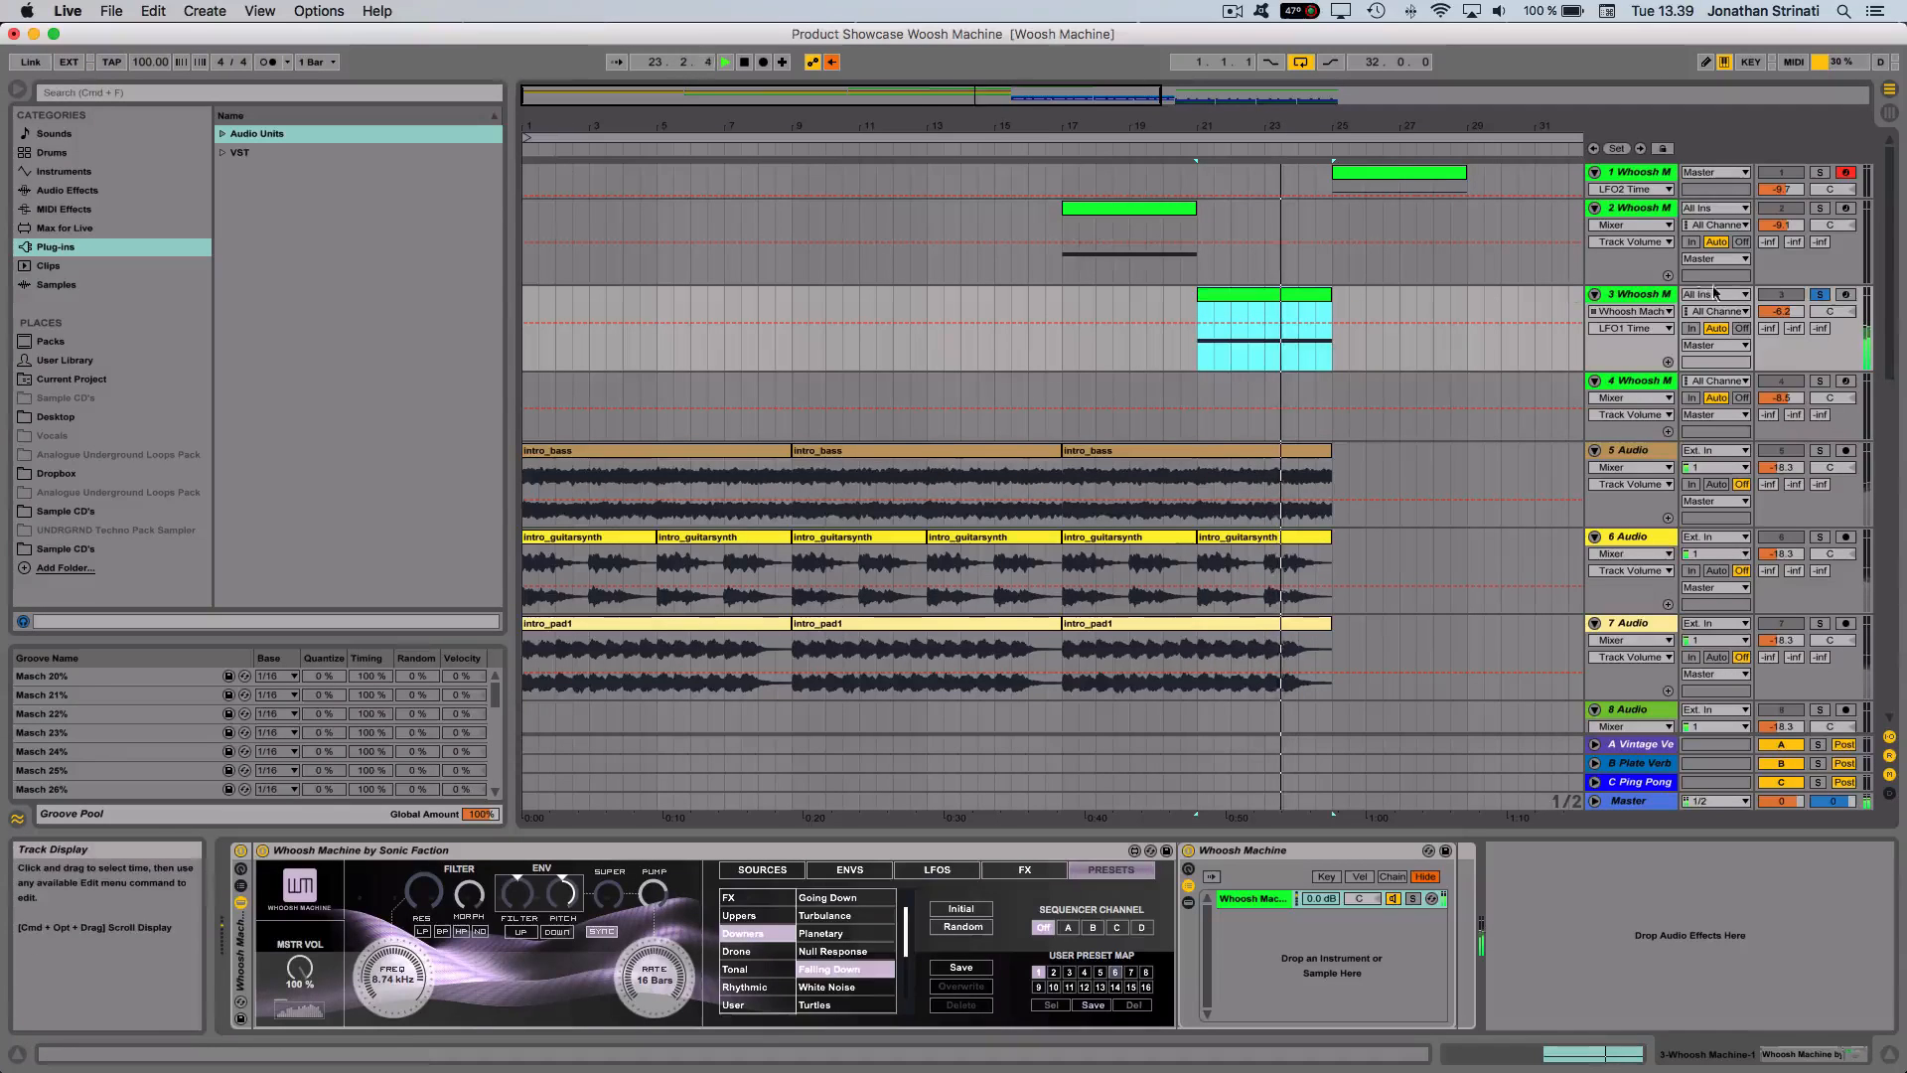
click(1819, 295)
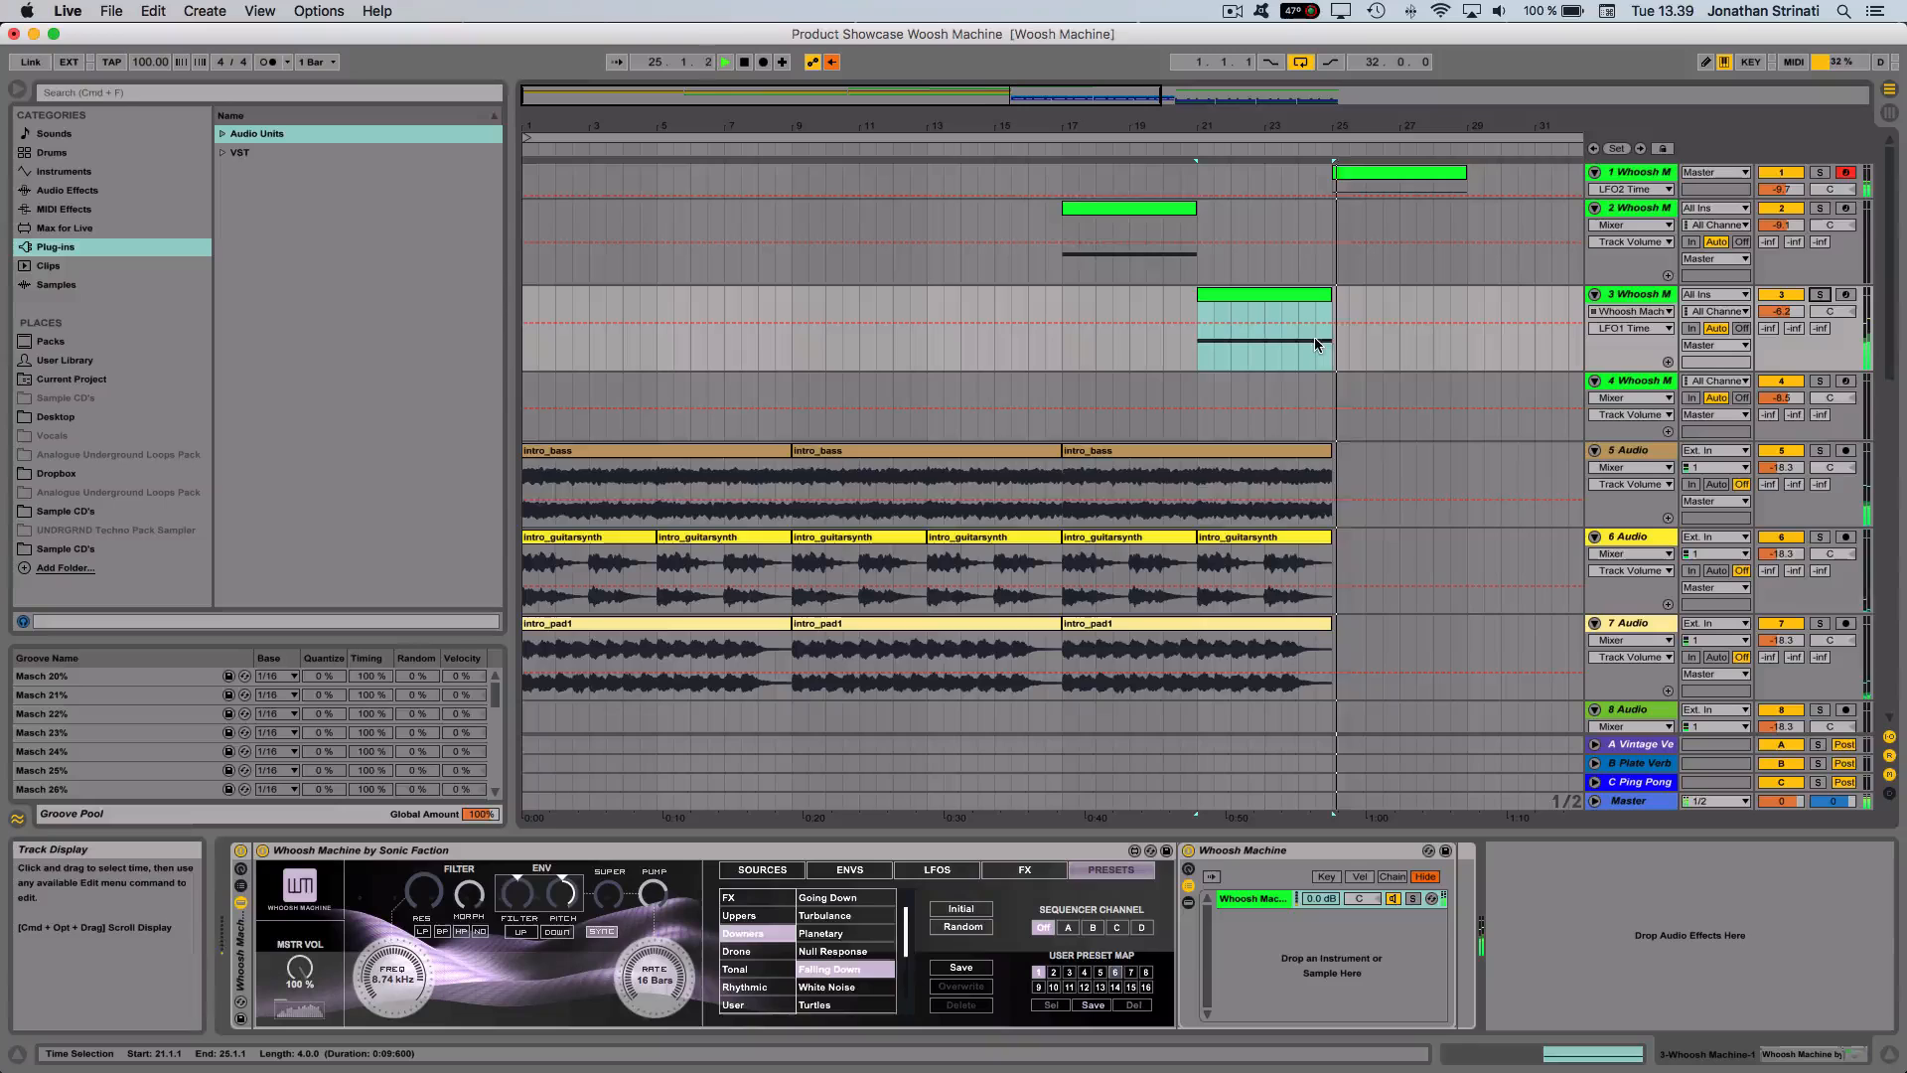
- Mute track 1 and select track 3's clip at bar 21
click(1773, 173)
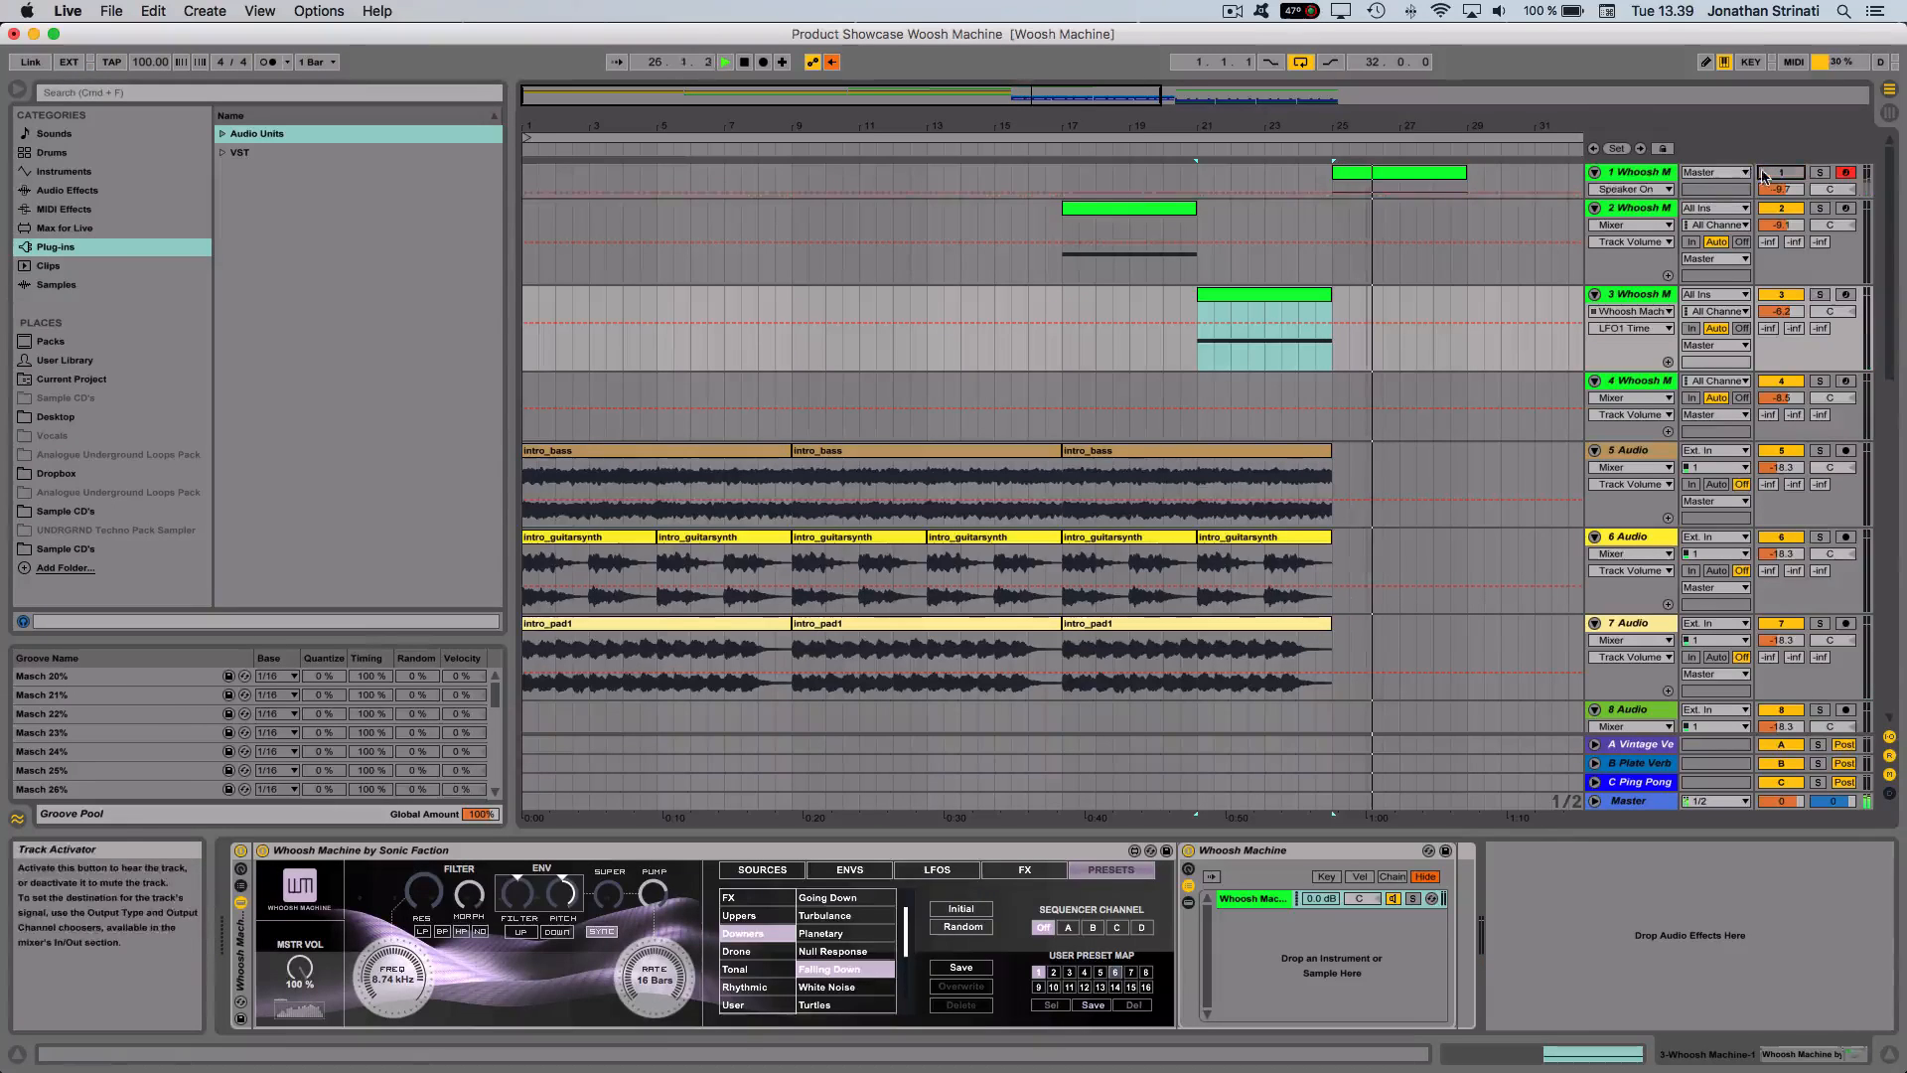
click(1247, 296)
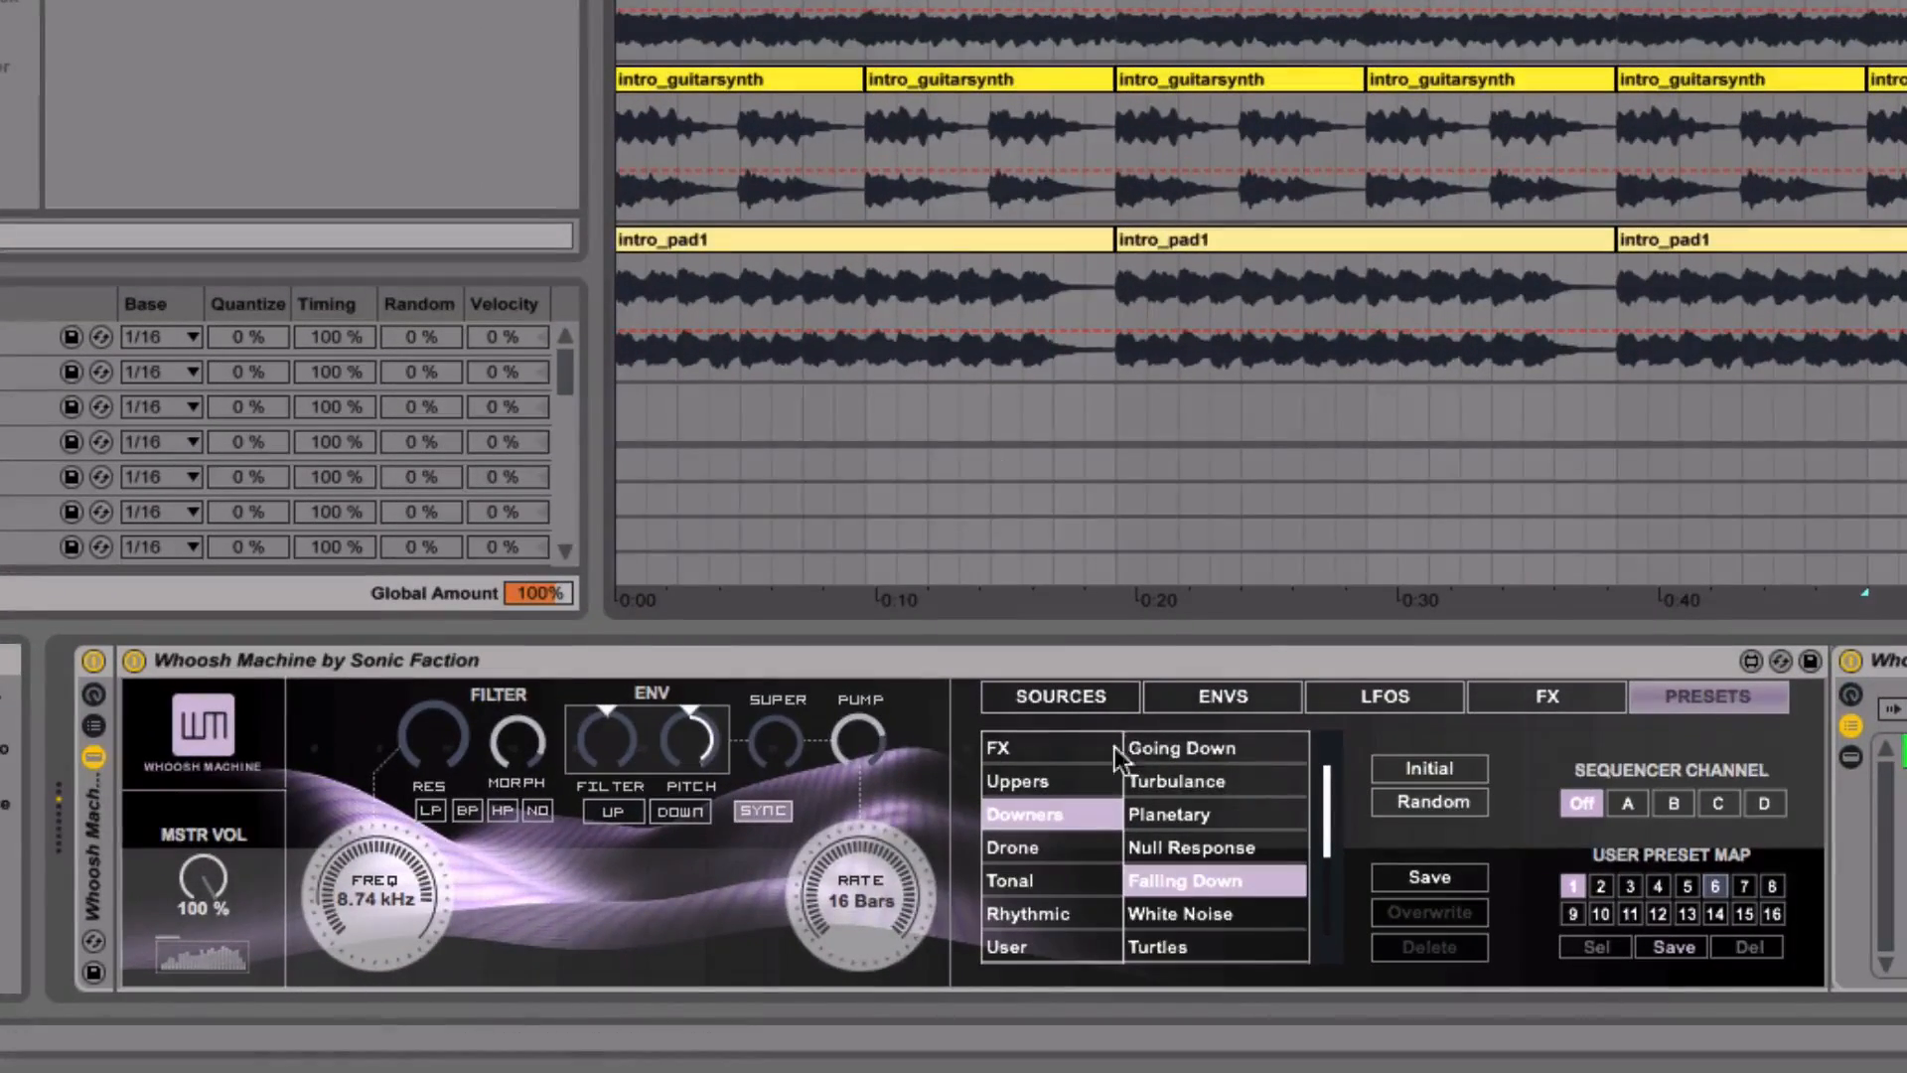
- Link Whoosh Machine's pitch envelope to the filter envelope and lengthen the filter attack to give both a triangular rise and fall
click(1184, 696)
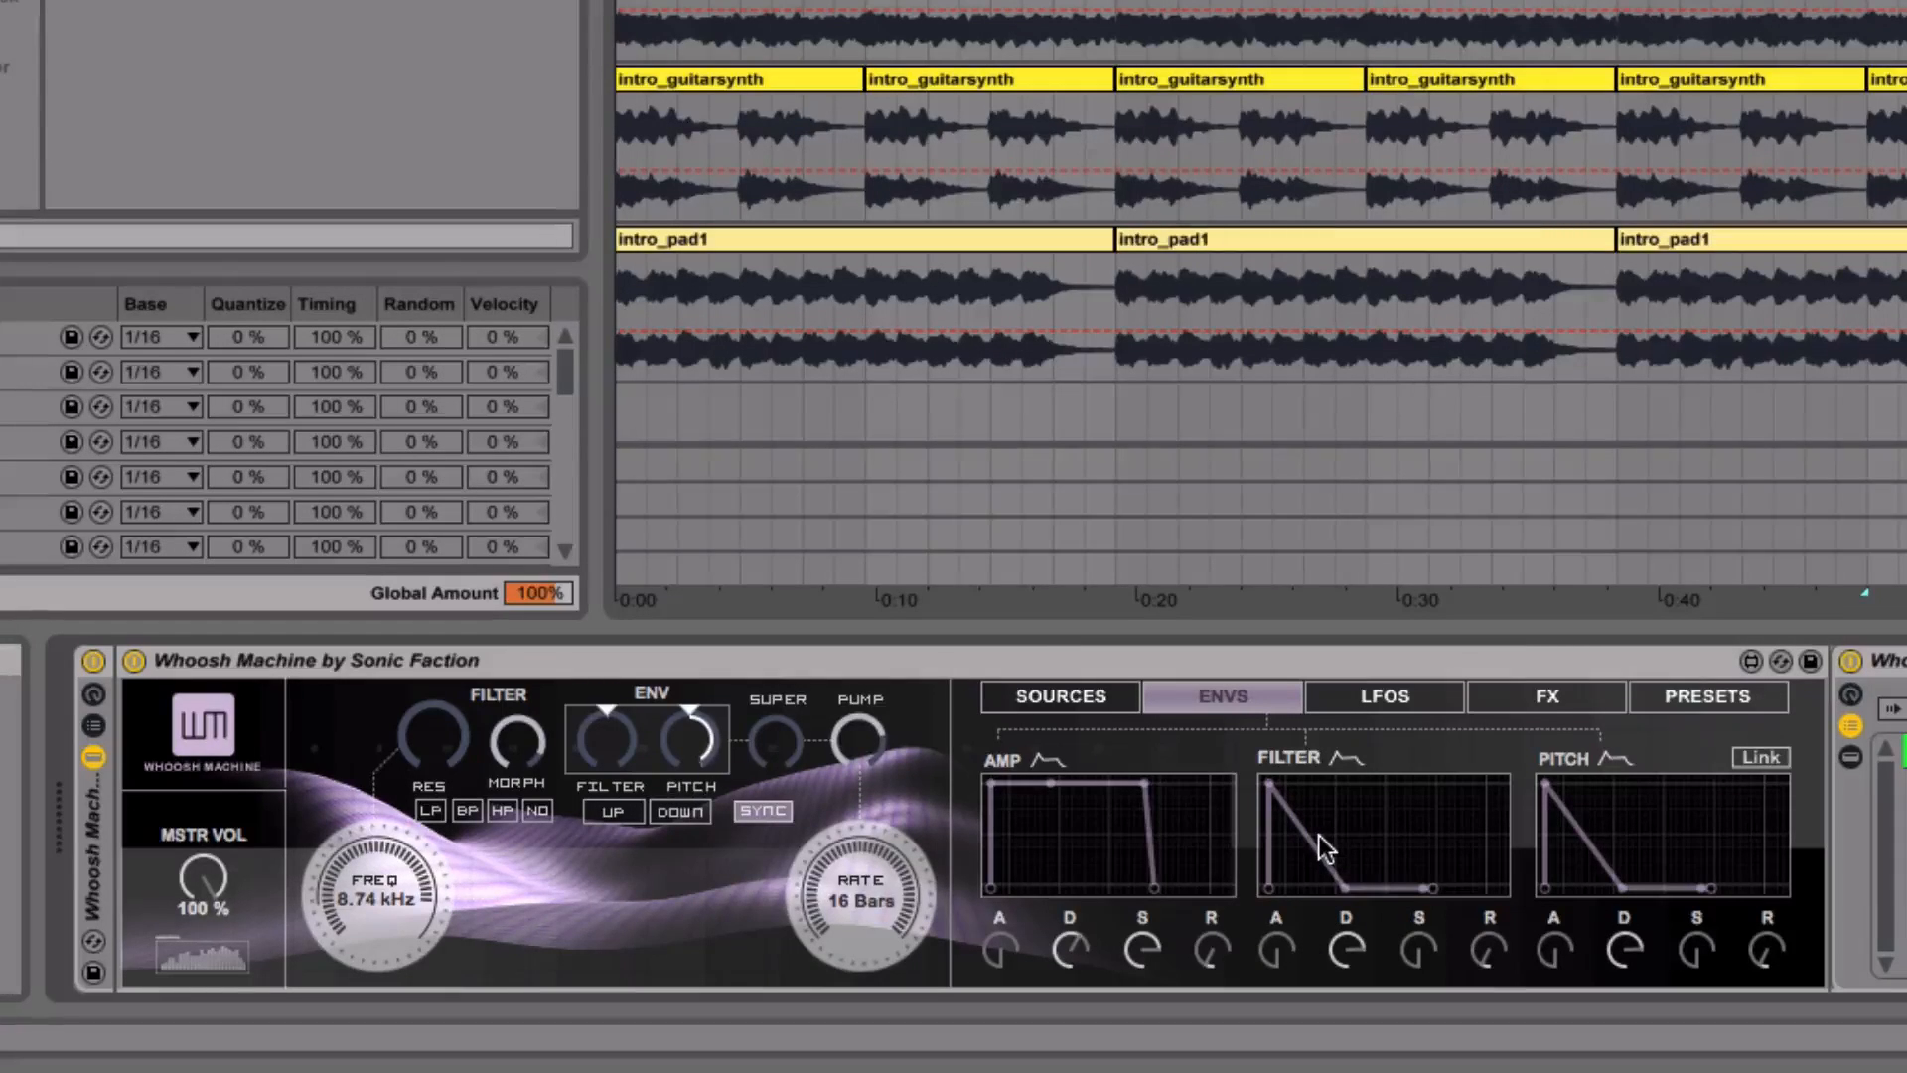
click(1758, 758)
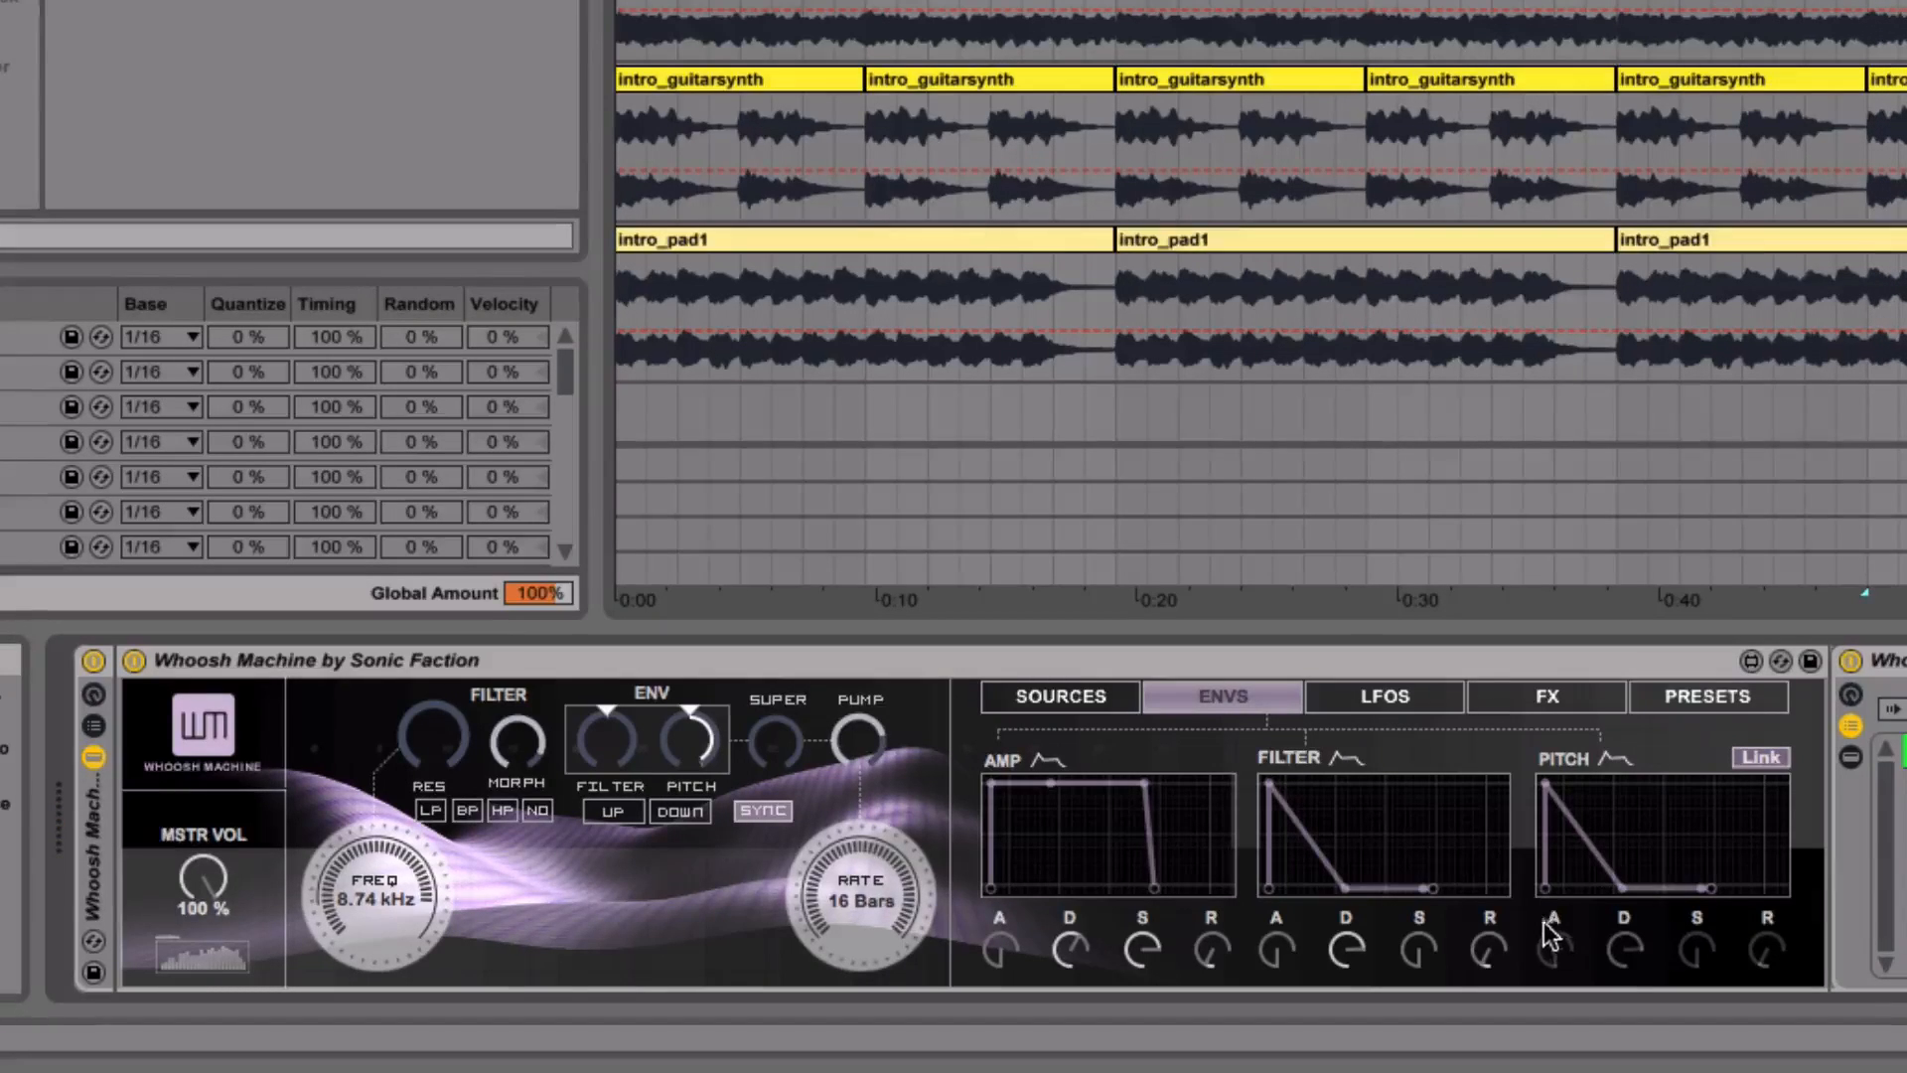
mouse_move(1276, 948)
mouse_down()
mouse_move(1277, 899)
mouse_move(1288, 964)
mouse_move(1288, 947)
mouse_up()
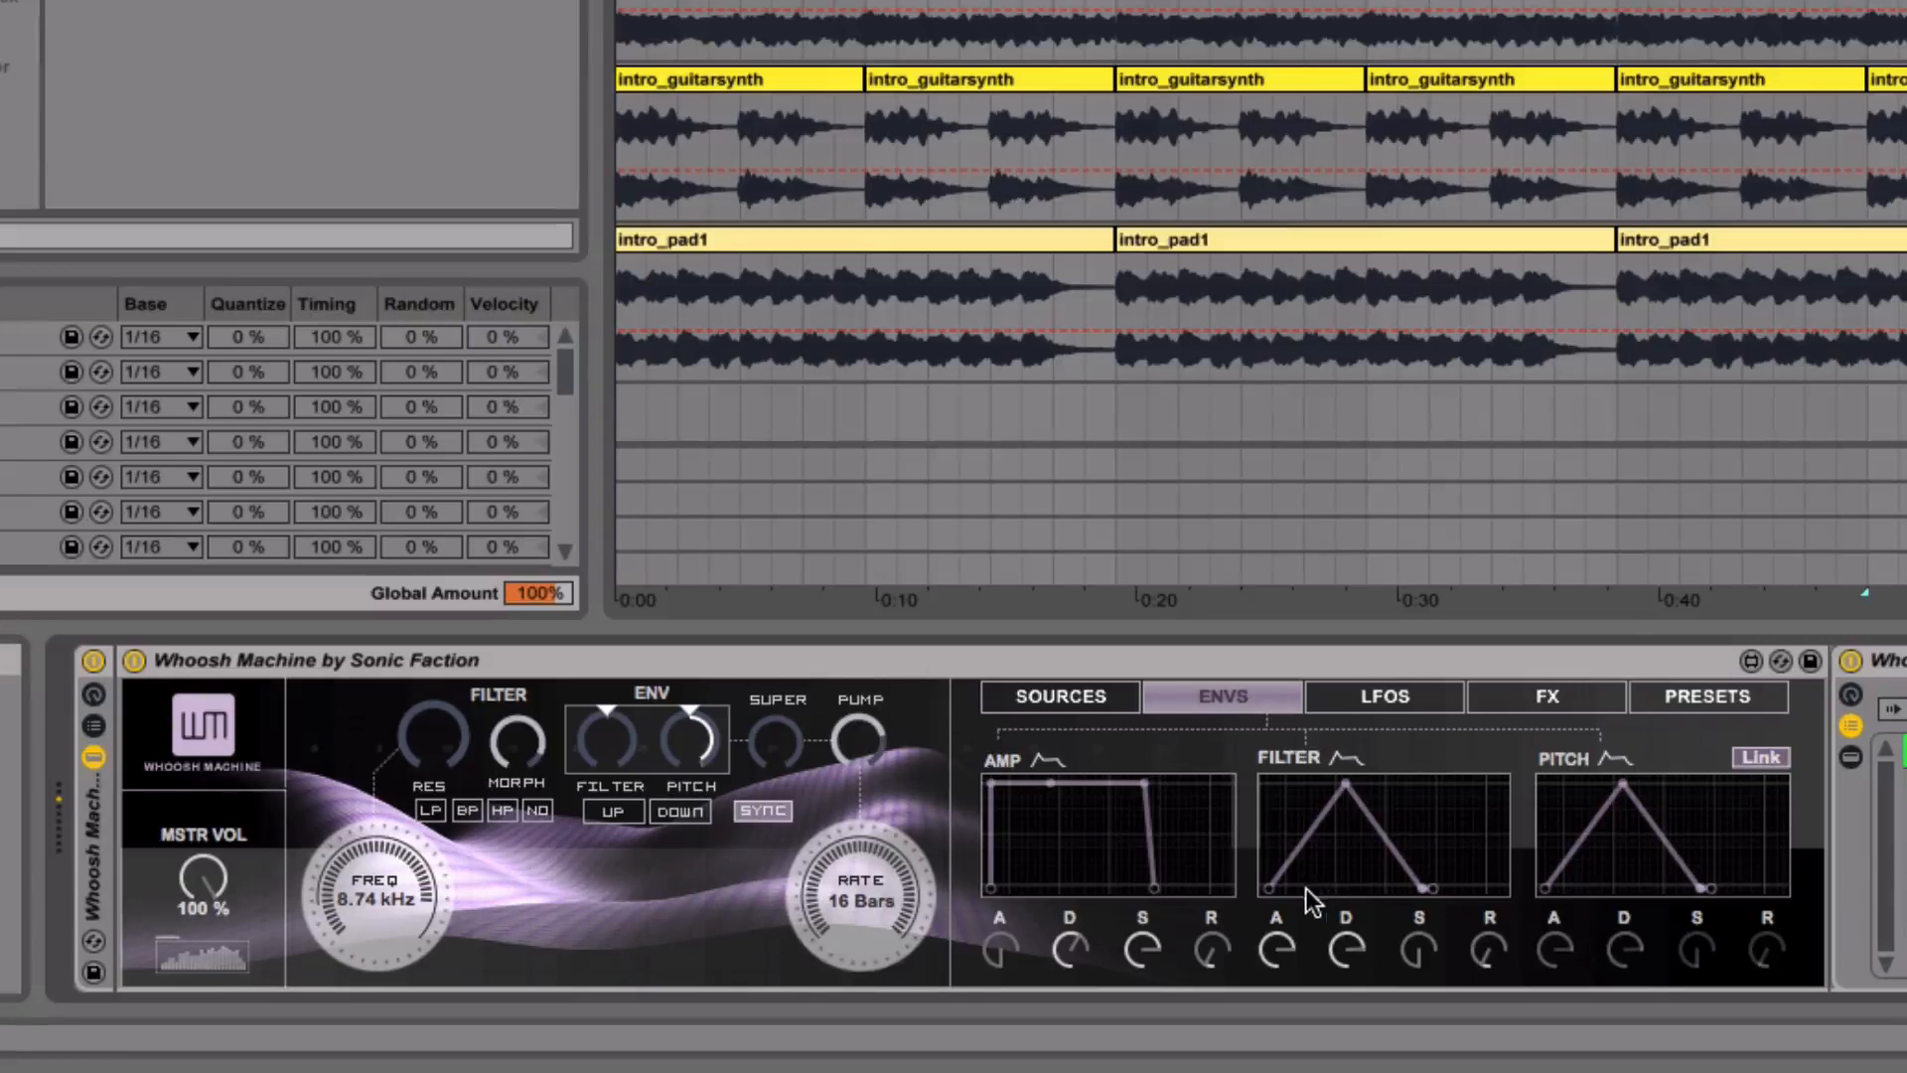
- Sweep LFO 1's rate down to 49.38 %, up to 82.45 %, and back down in Whoosh Machine
click(1374, 695)
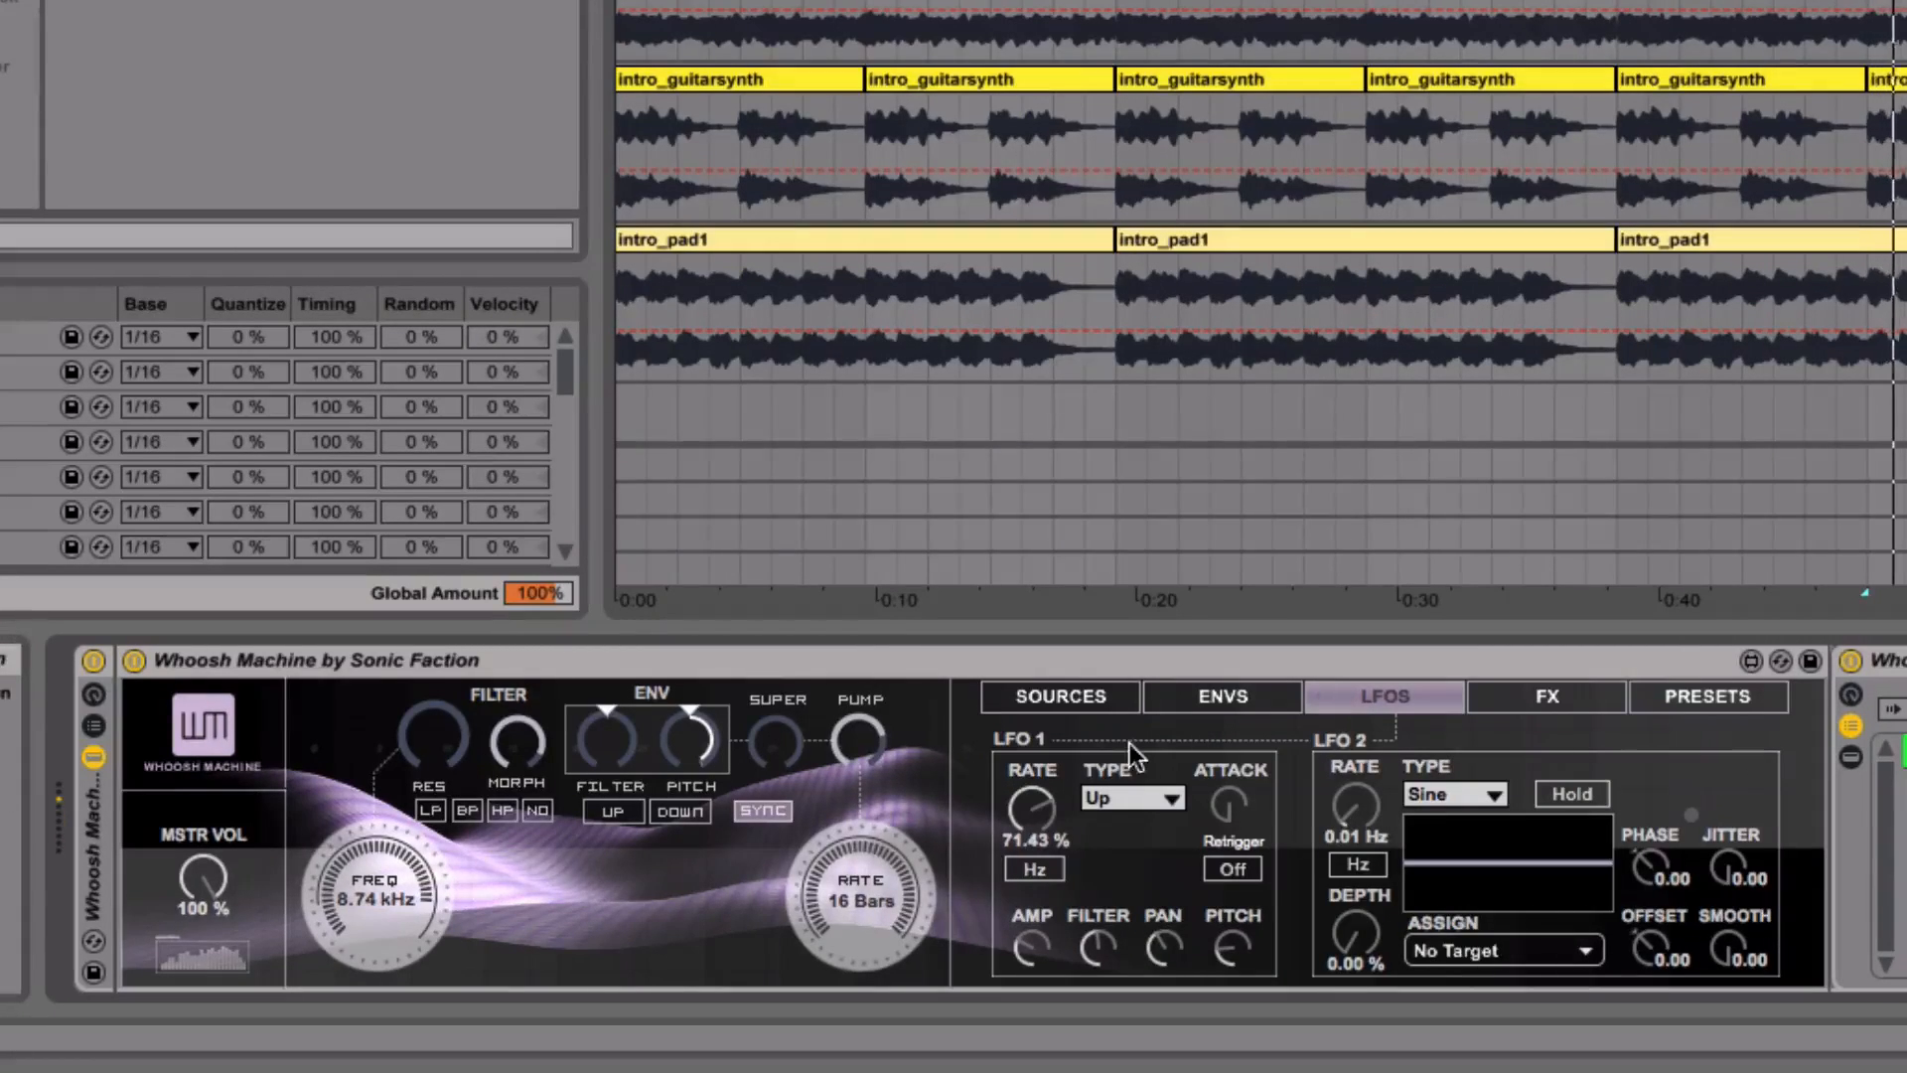
drag(1037, 806, 1037, 816)
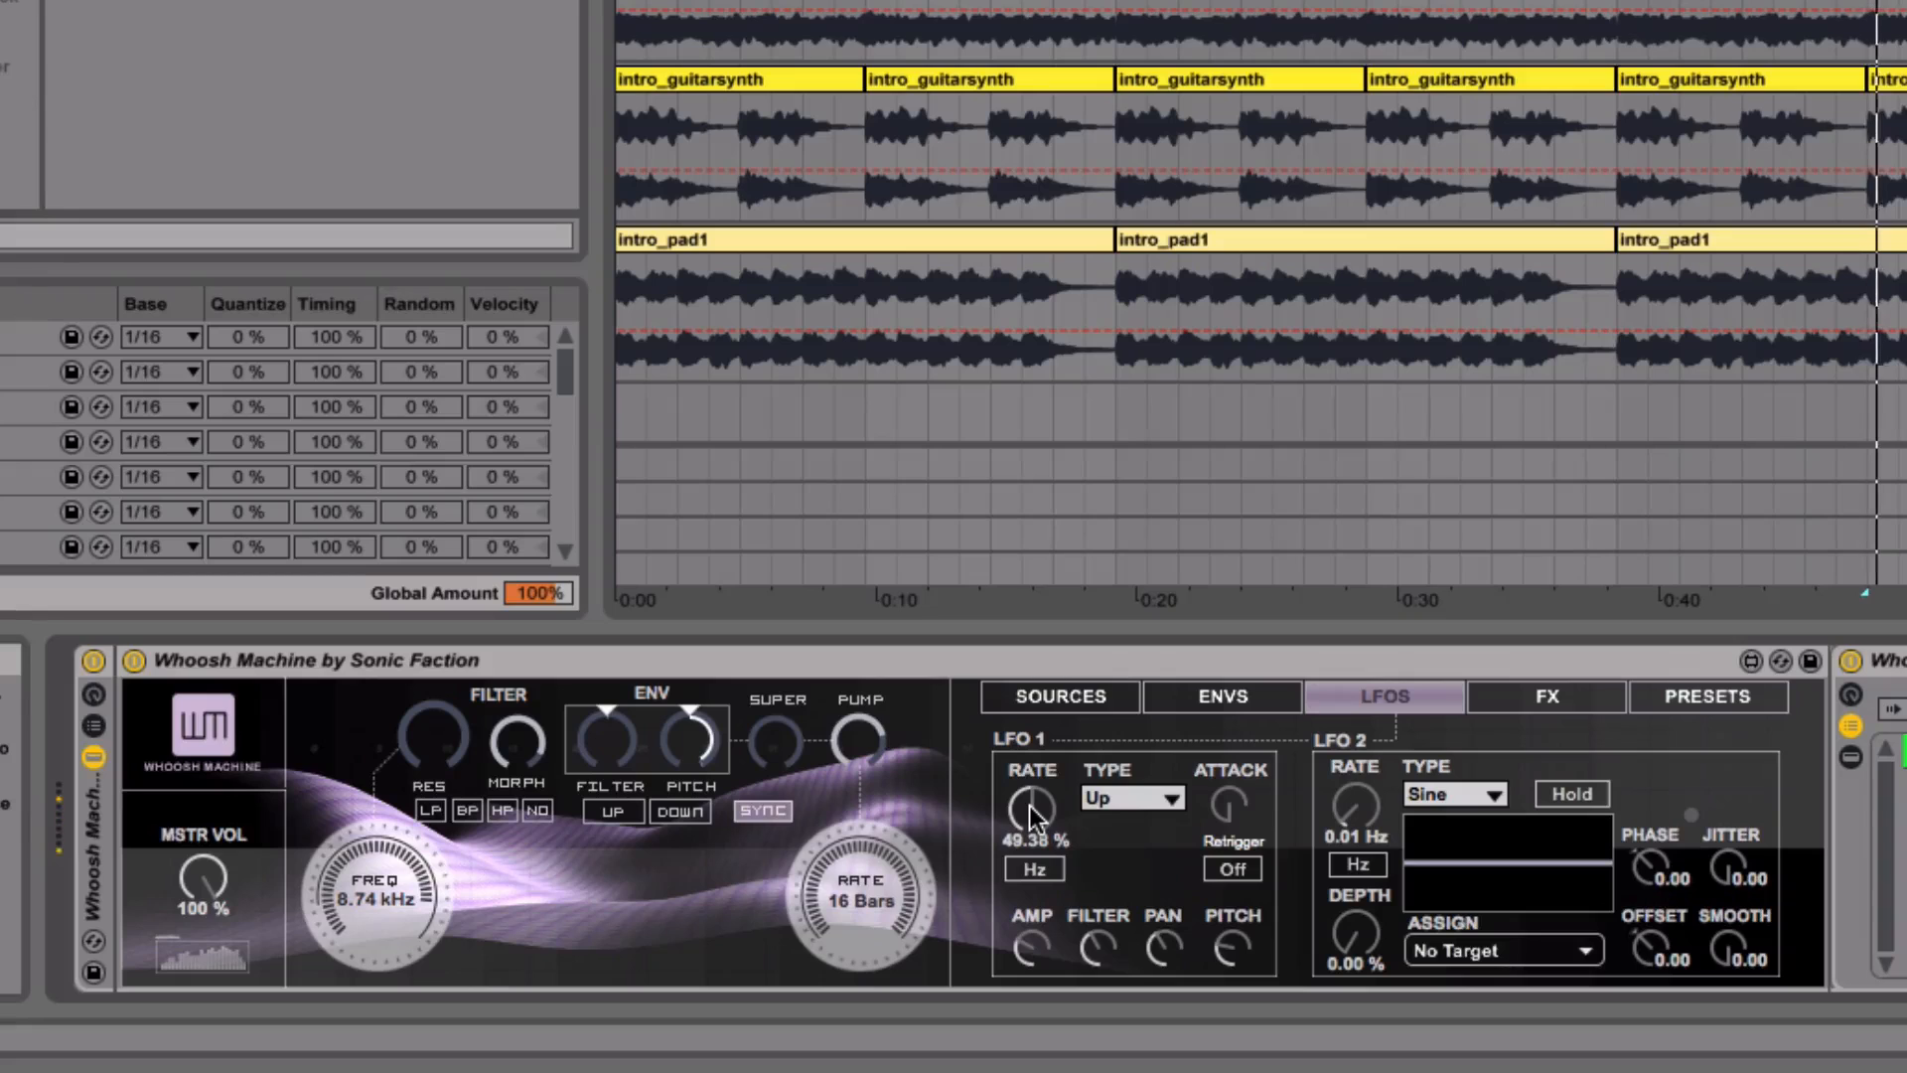
drag(1029, 807, 1029, 792)
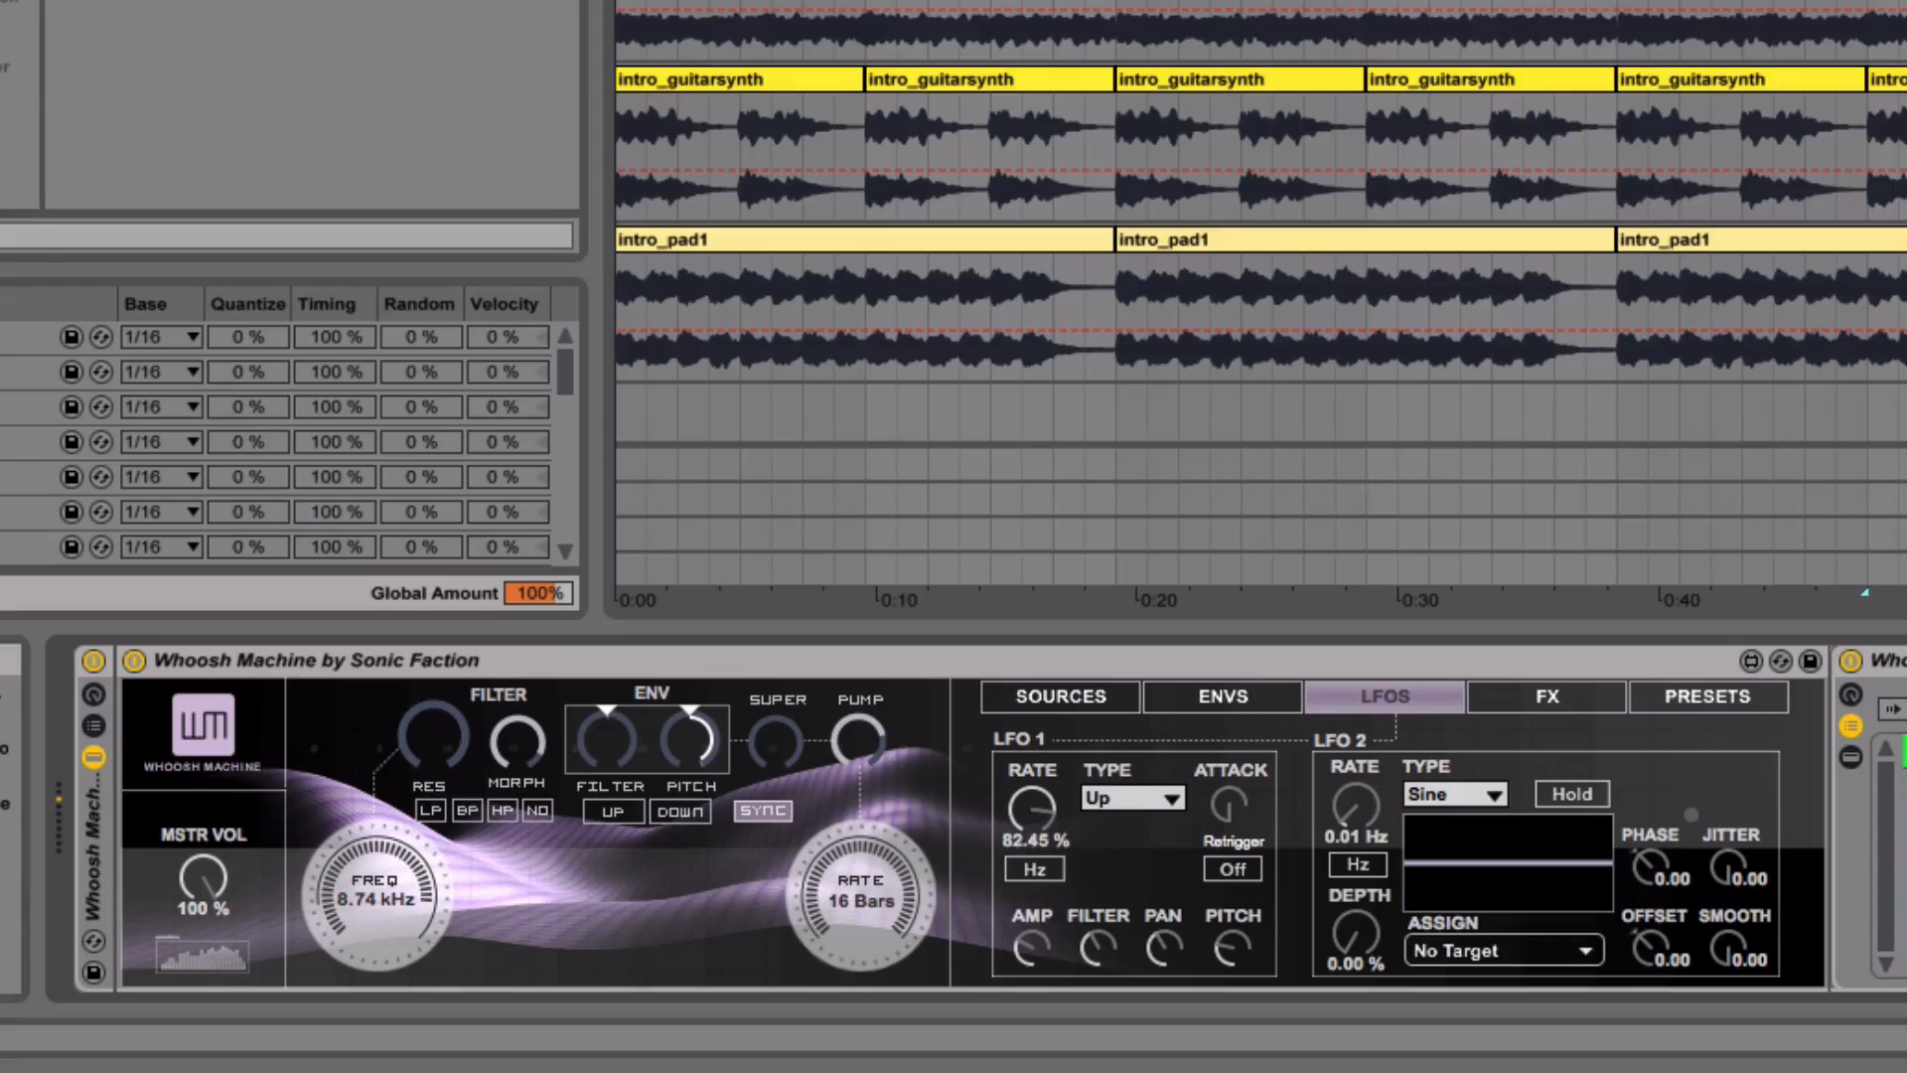
mouse_move(1031, 806)
mouse_down()
mouse_move(1031, 790)
mouse_move(1031, 833)
mouse_up()
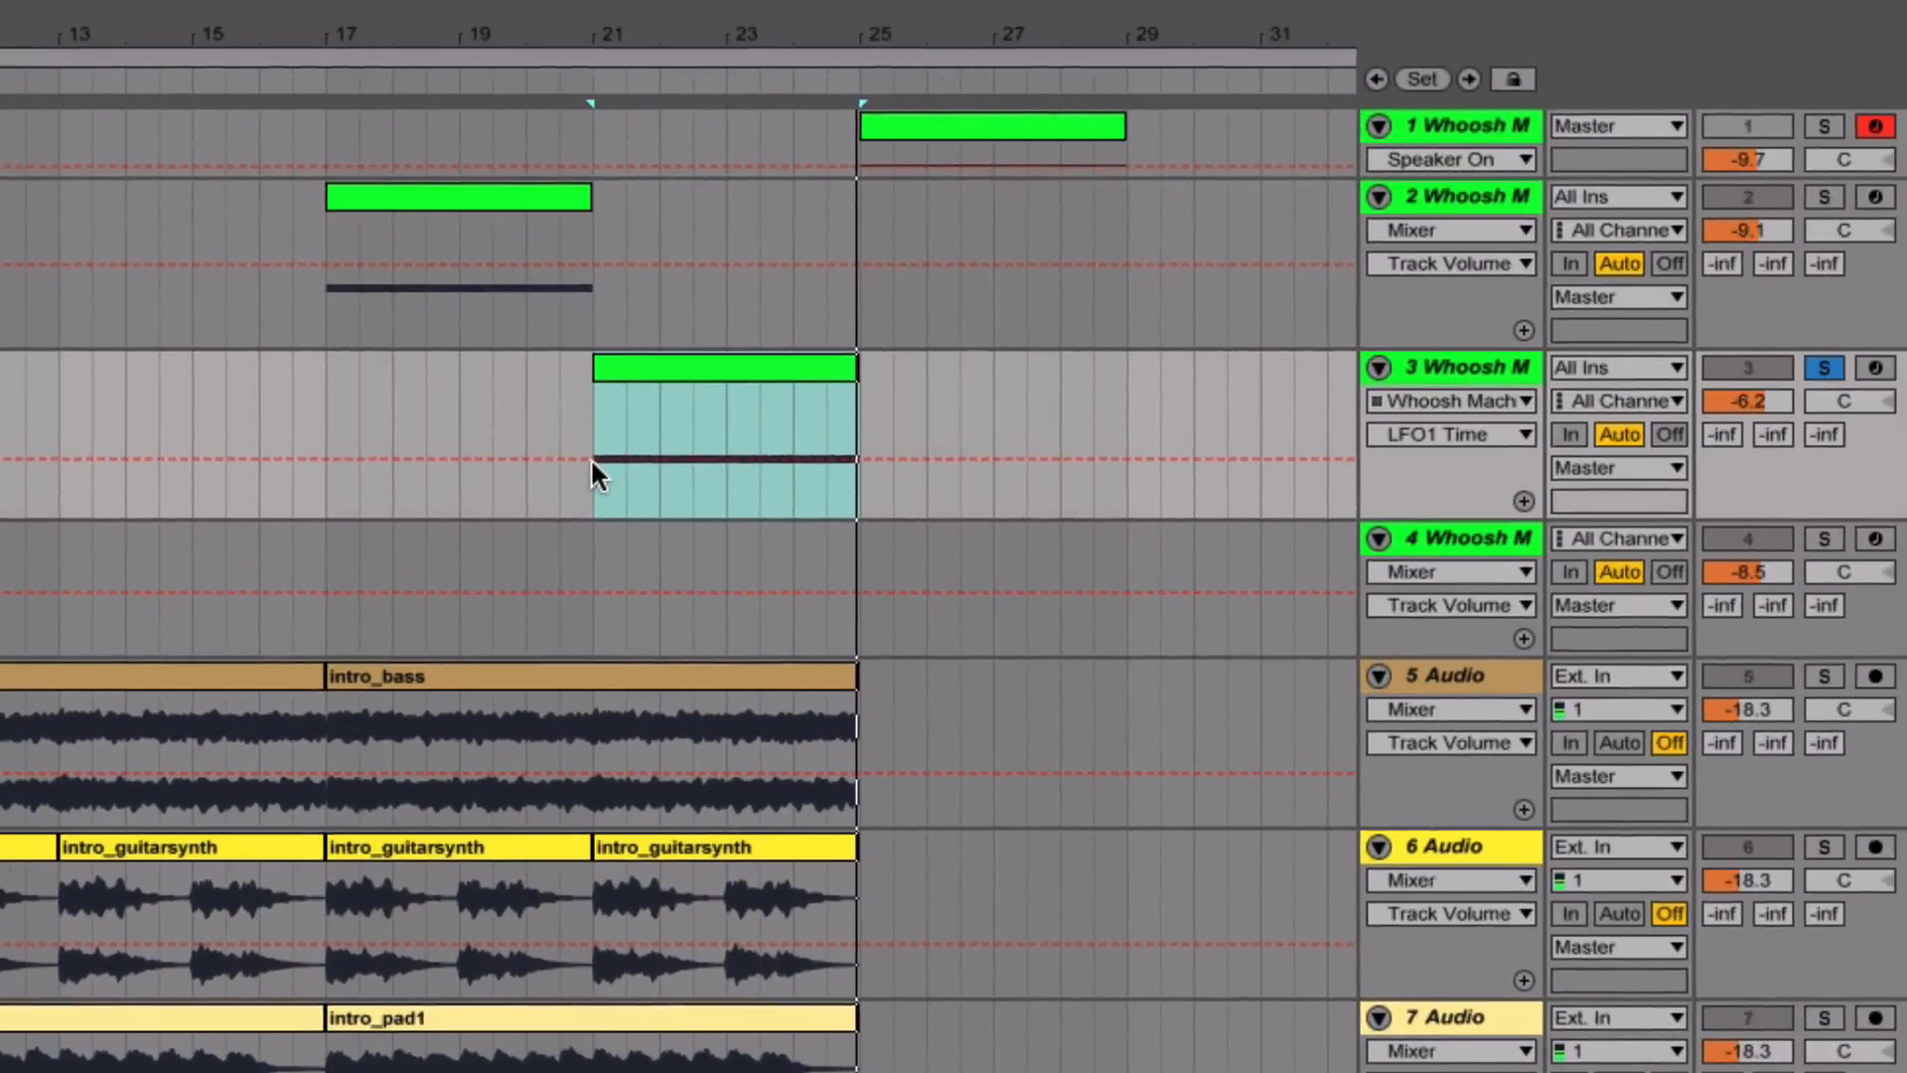
- Automate LFO1 Time on track 3 as an upward curve across the clip from bar 21 to bar 25
click(727, 379)
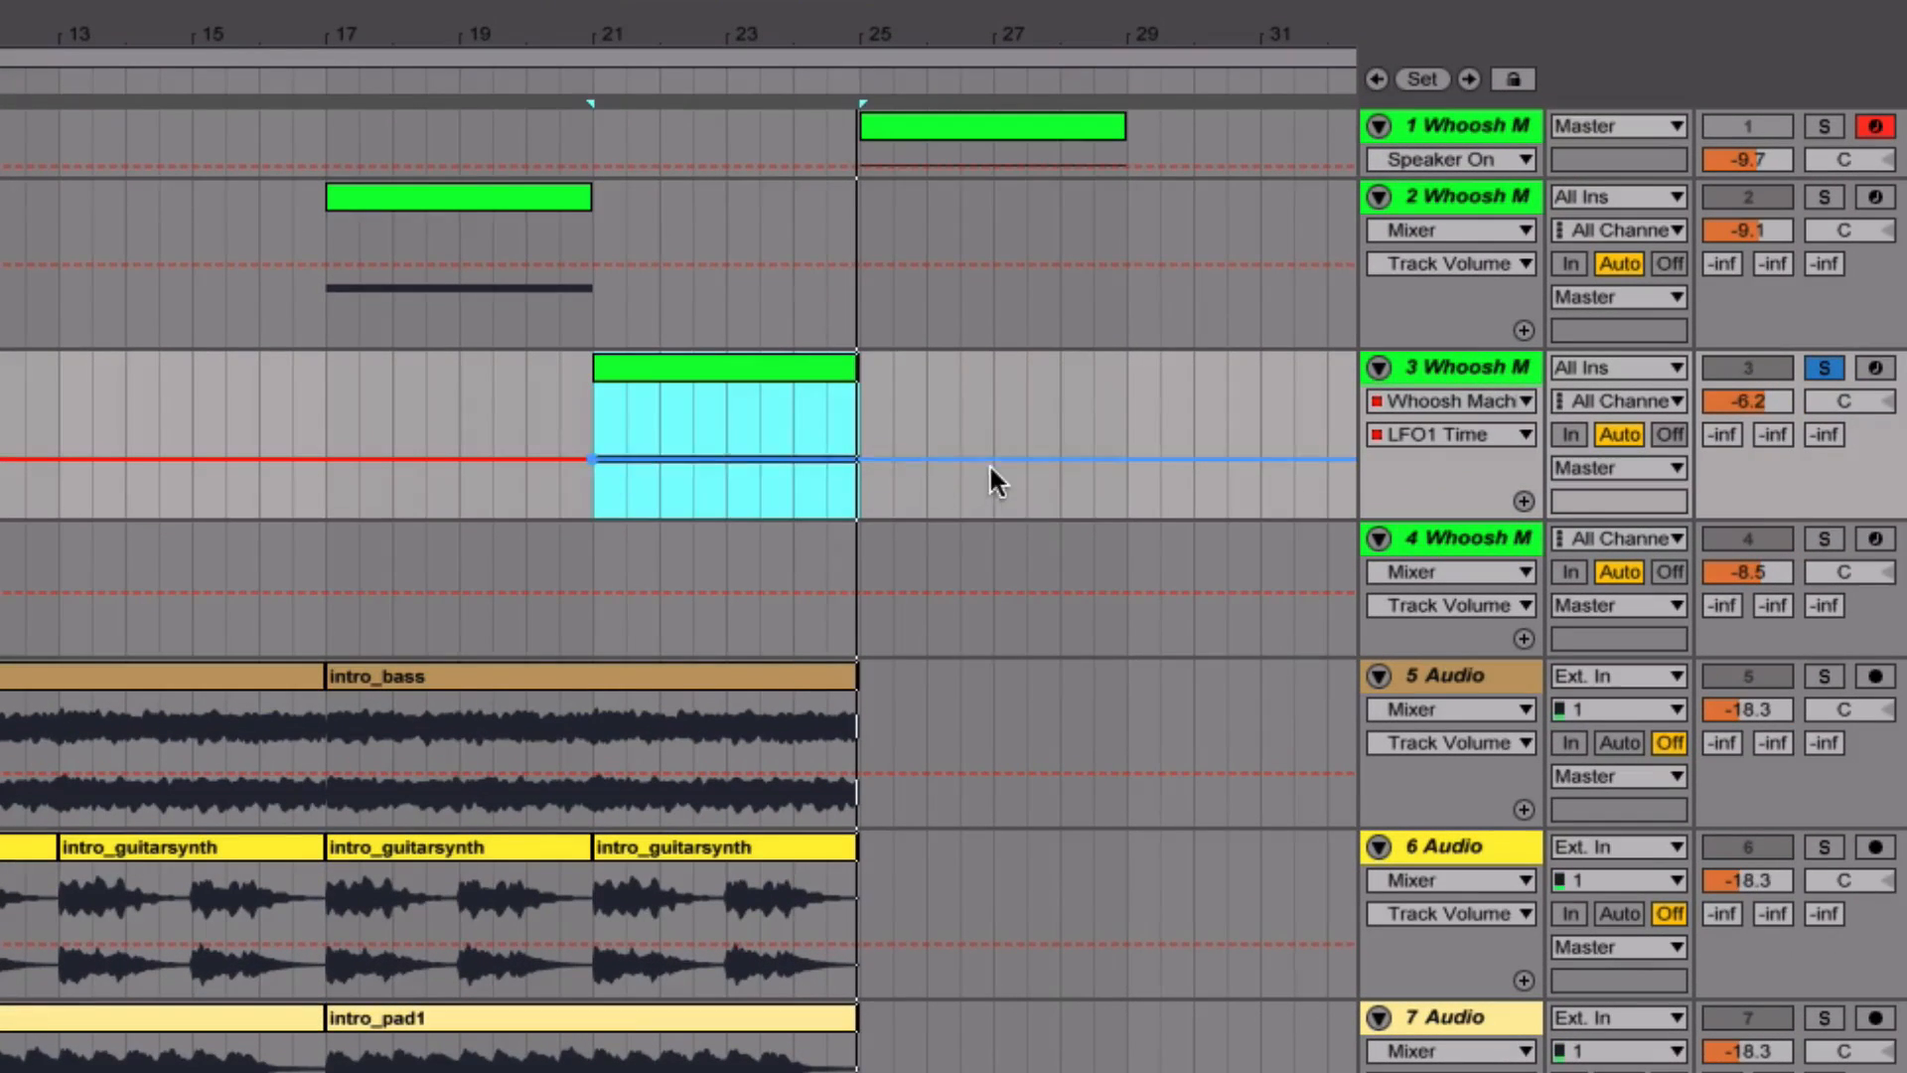
drag(858, 459, 858, 387)
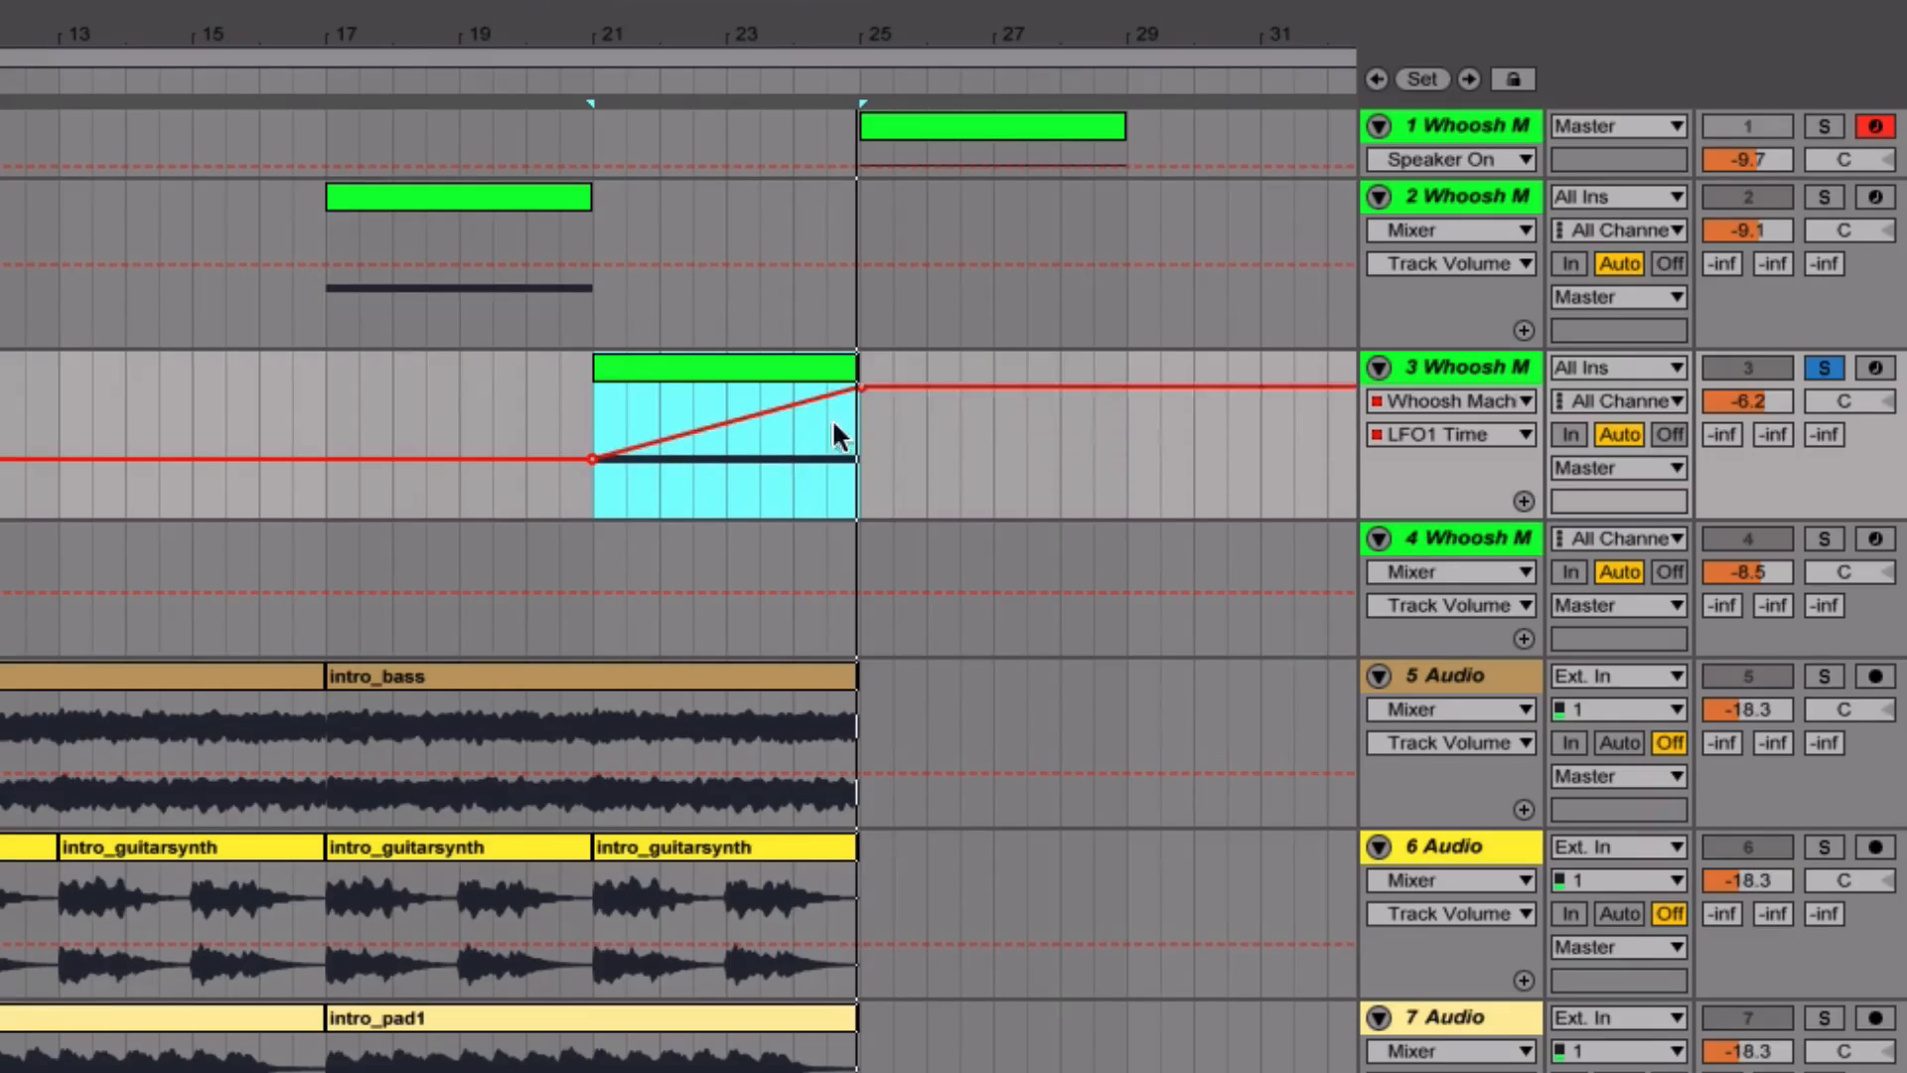
drag(749, 414, 749, 435)
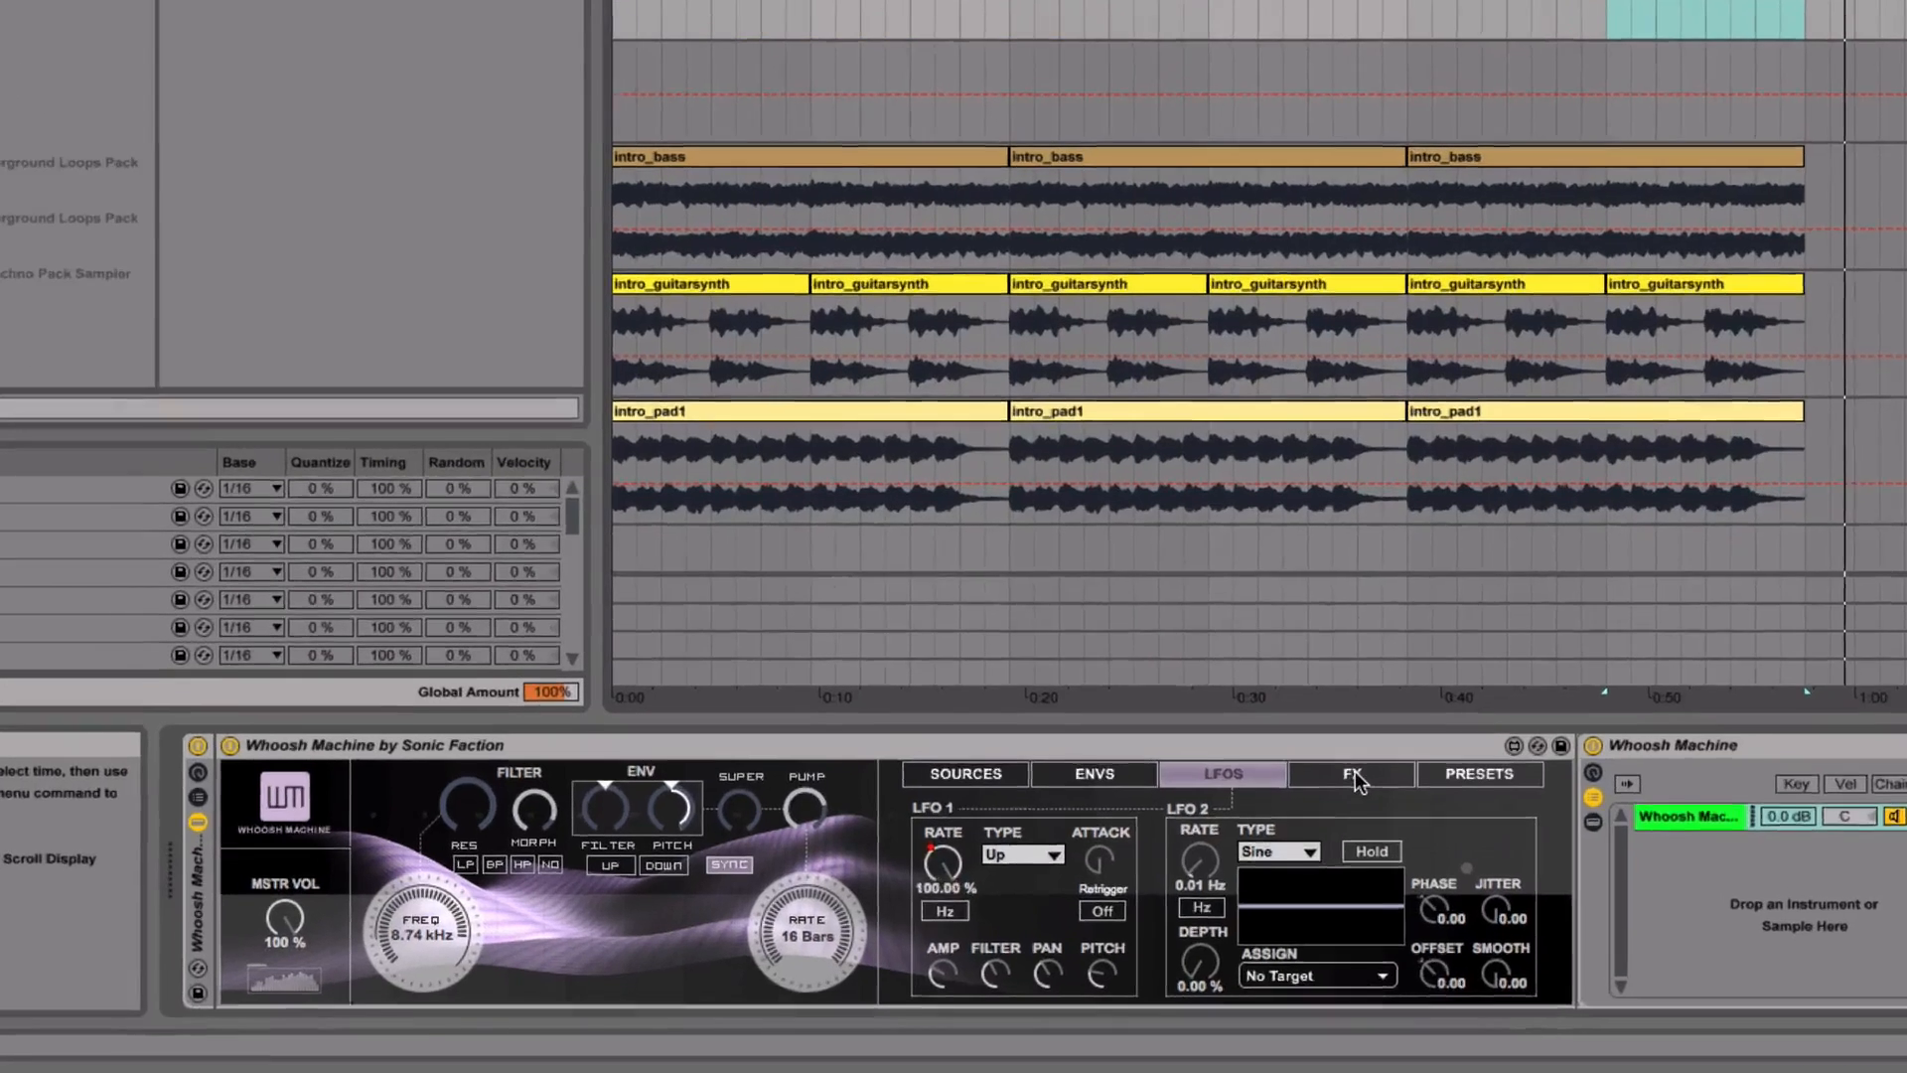
- Raise the delay effect's amount to 55.1 % and its feedback to 60.6 % in track 3's Whoosh Machine
click(1258, 810)
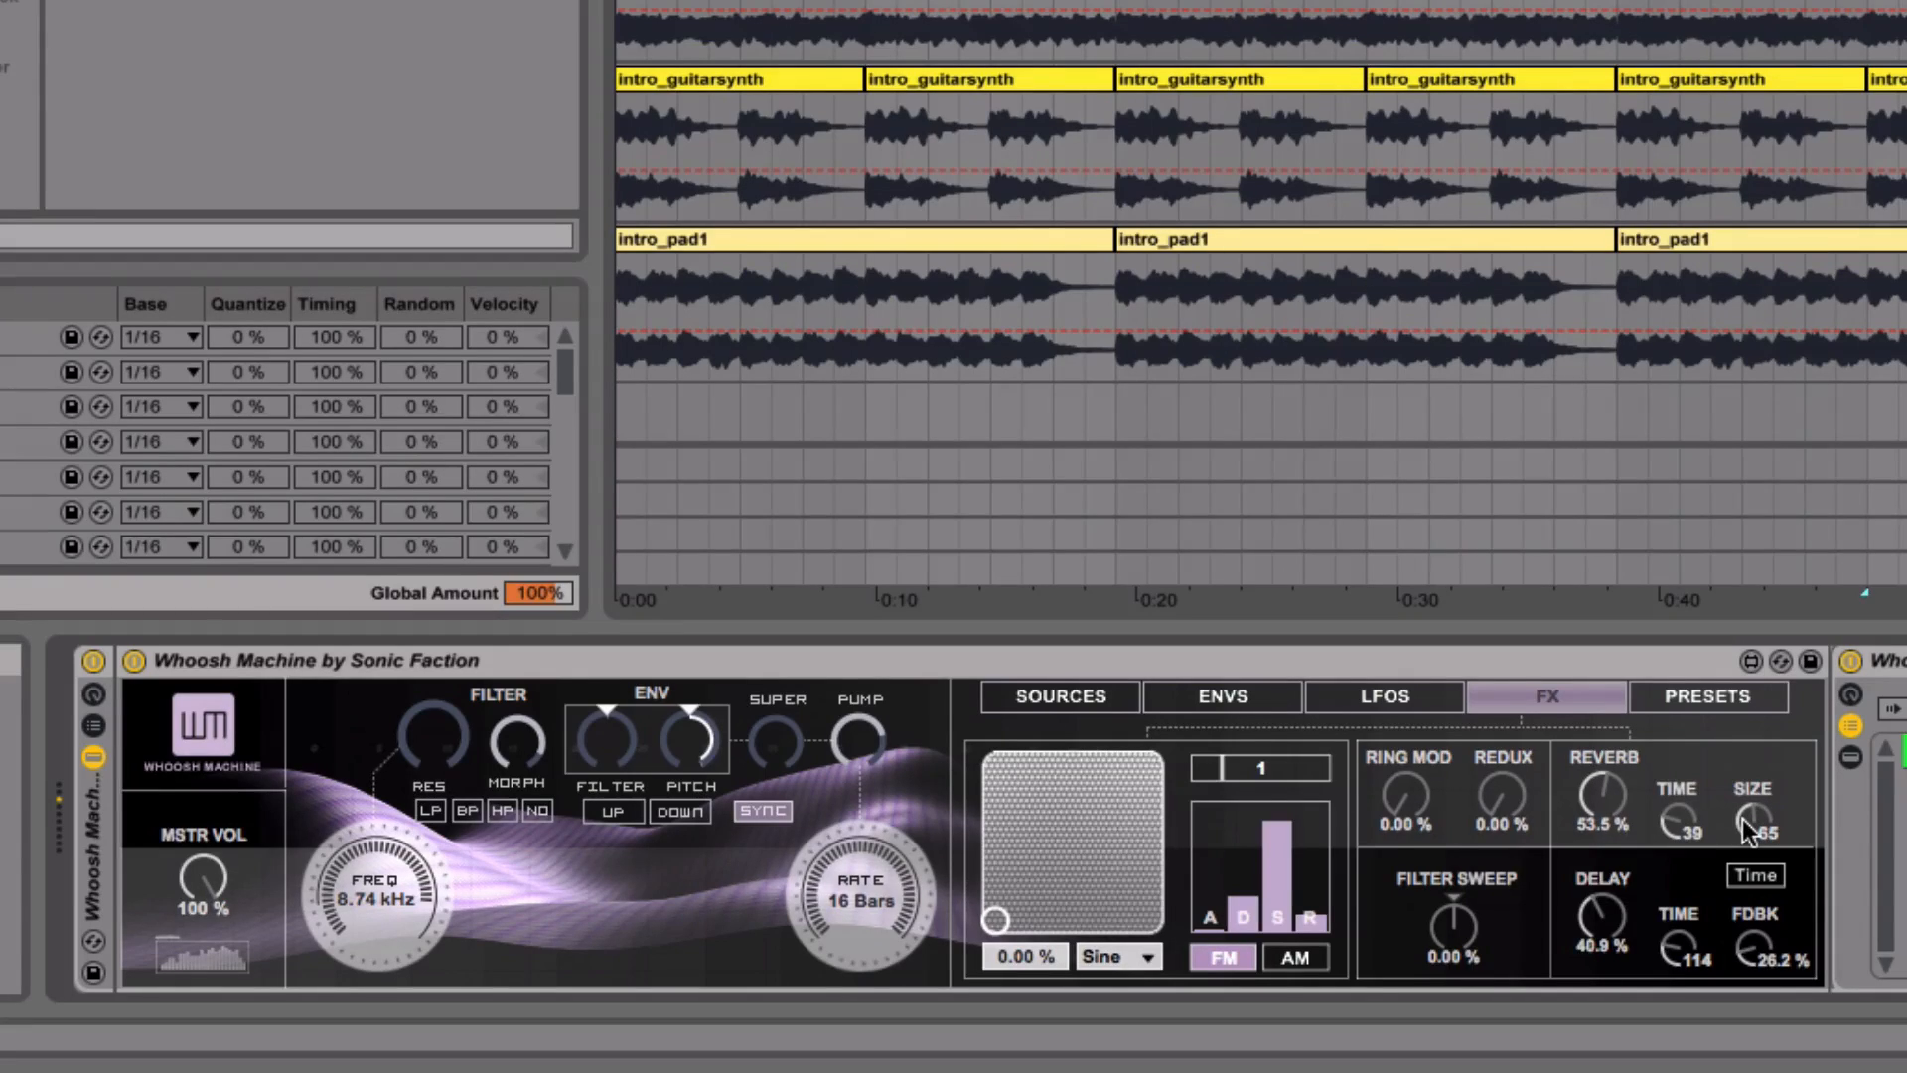
drag(1760, 941, 1760, 889)
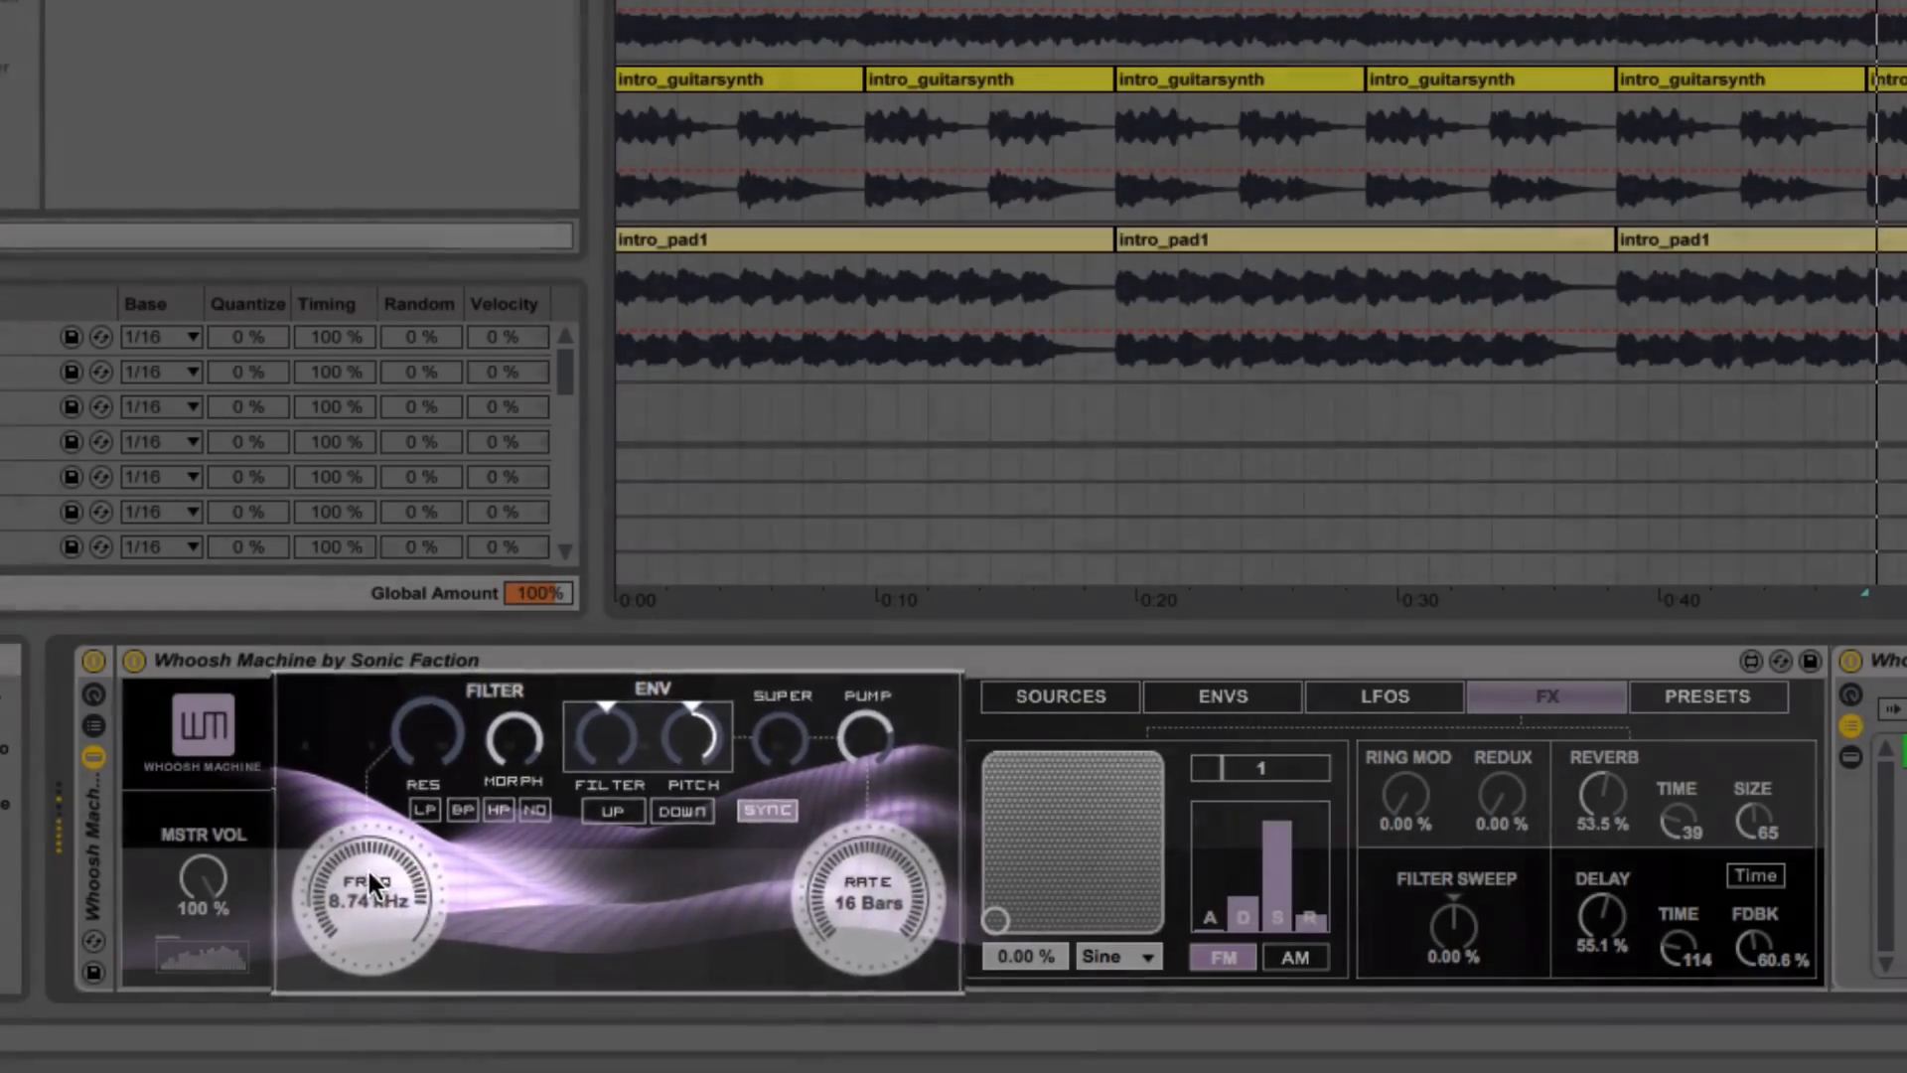
- Raise the filter frequency to 16.1 kHz while the arrangement plays, and stop playback
key(space)
drag(368, 875, 397, 903)
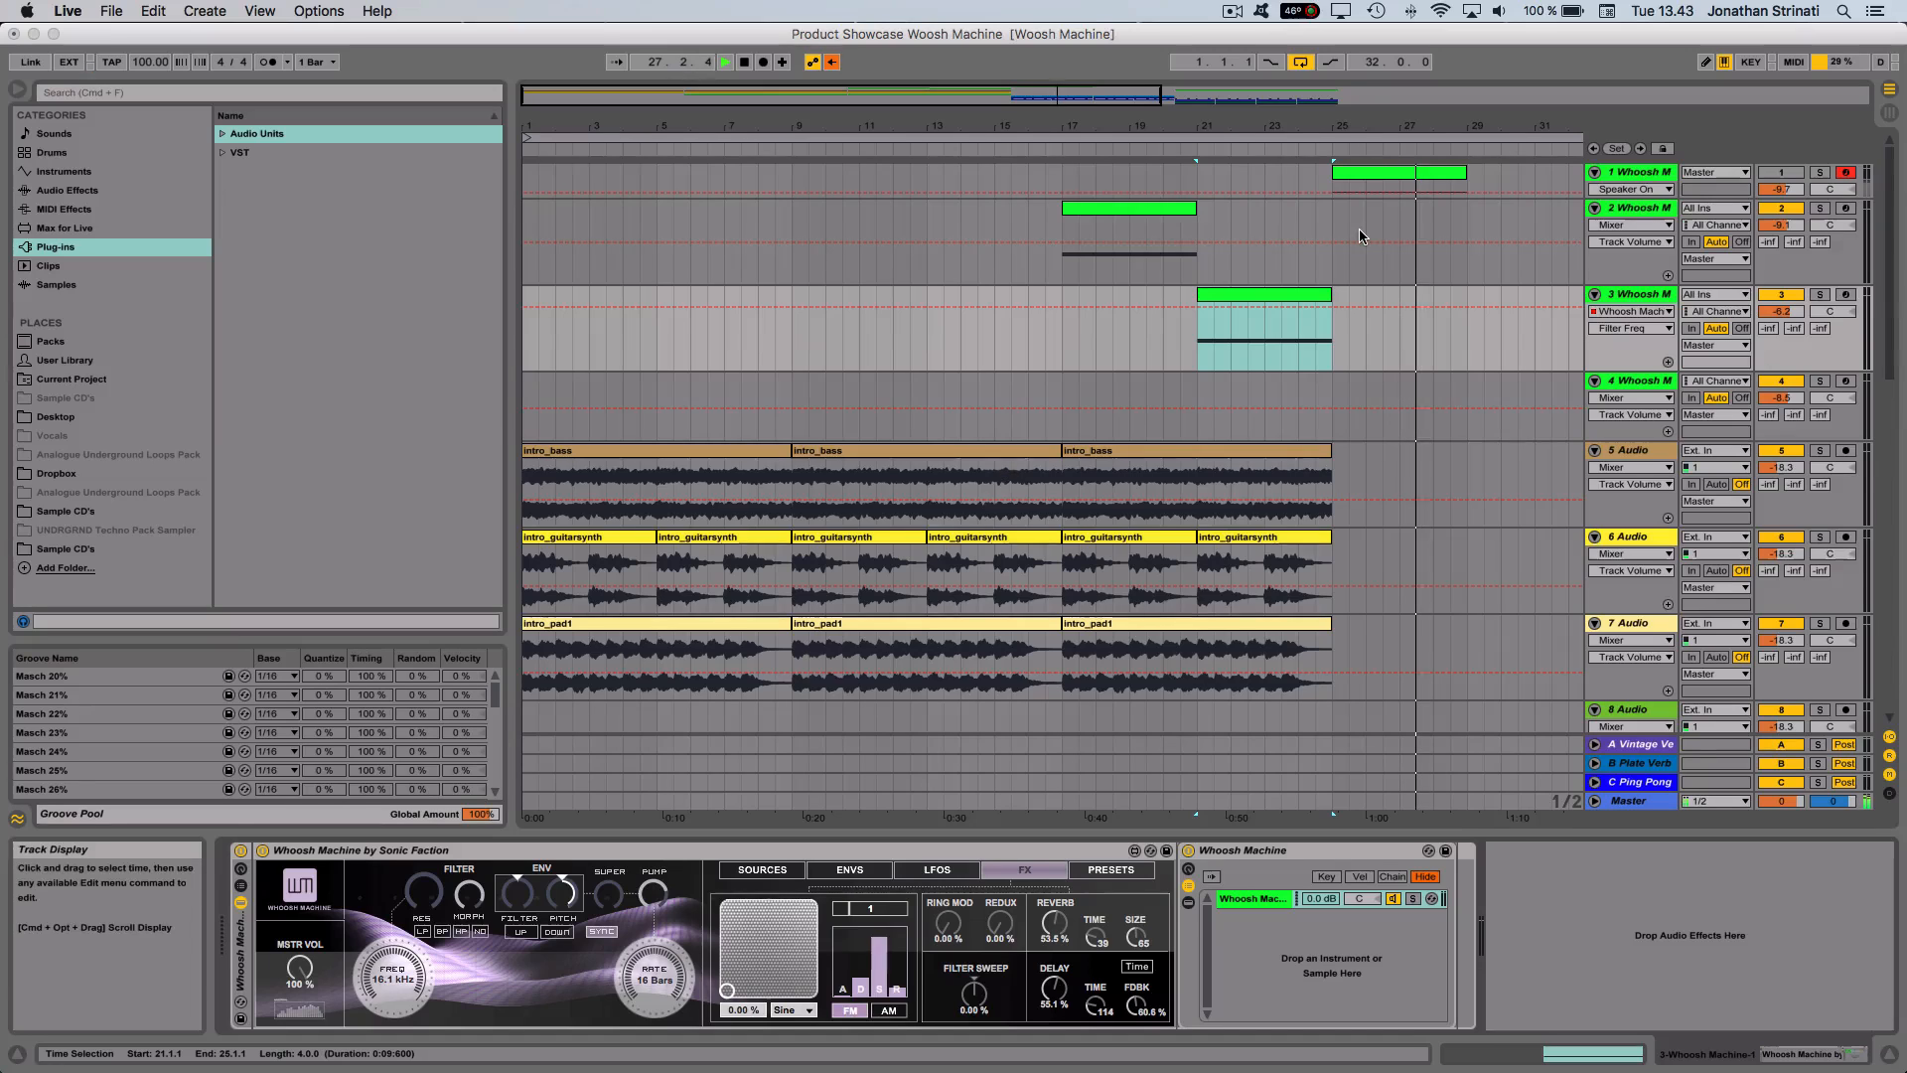
key(space)
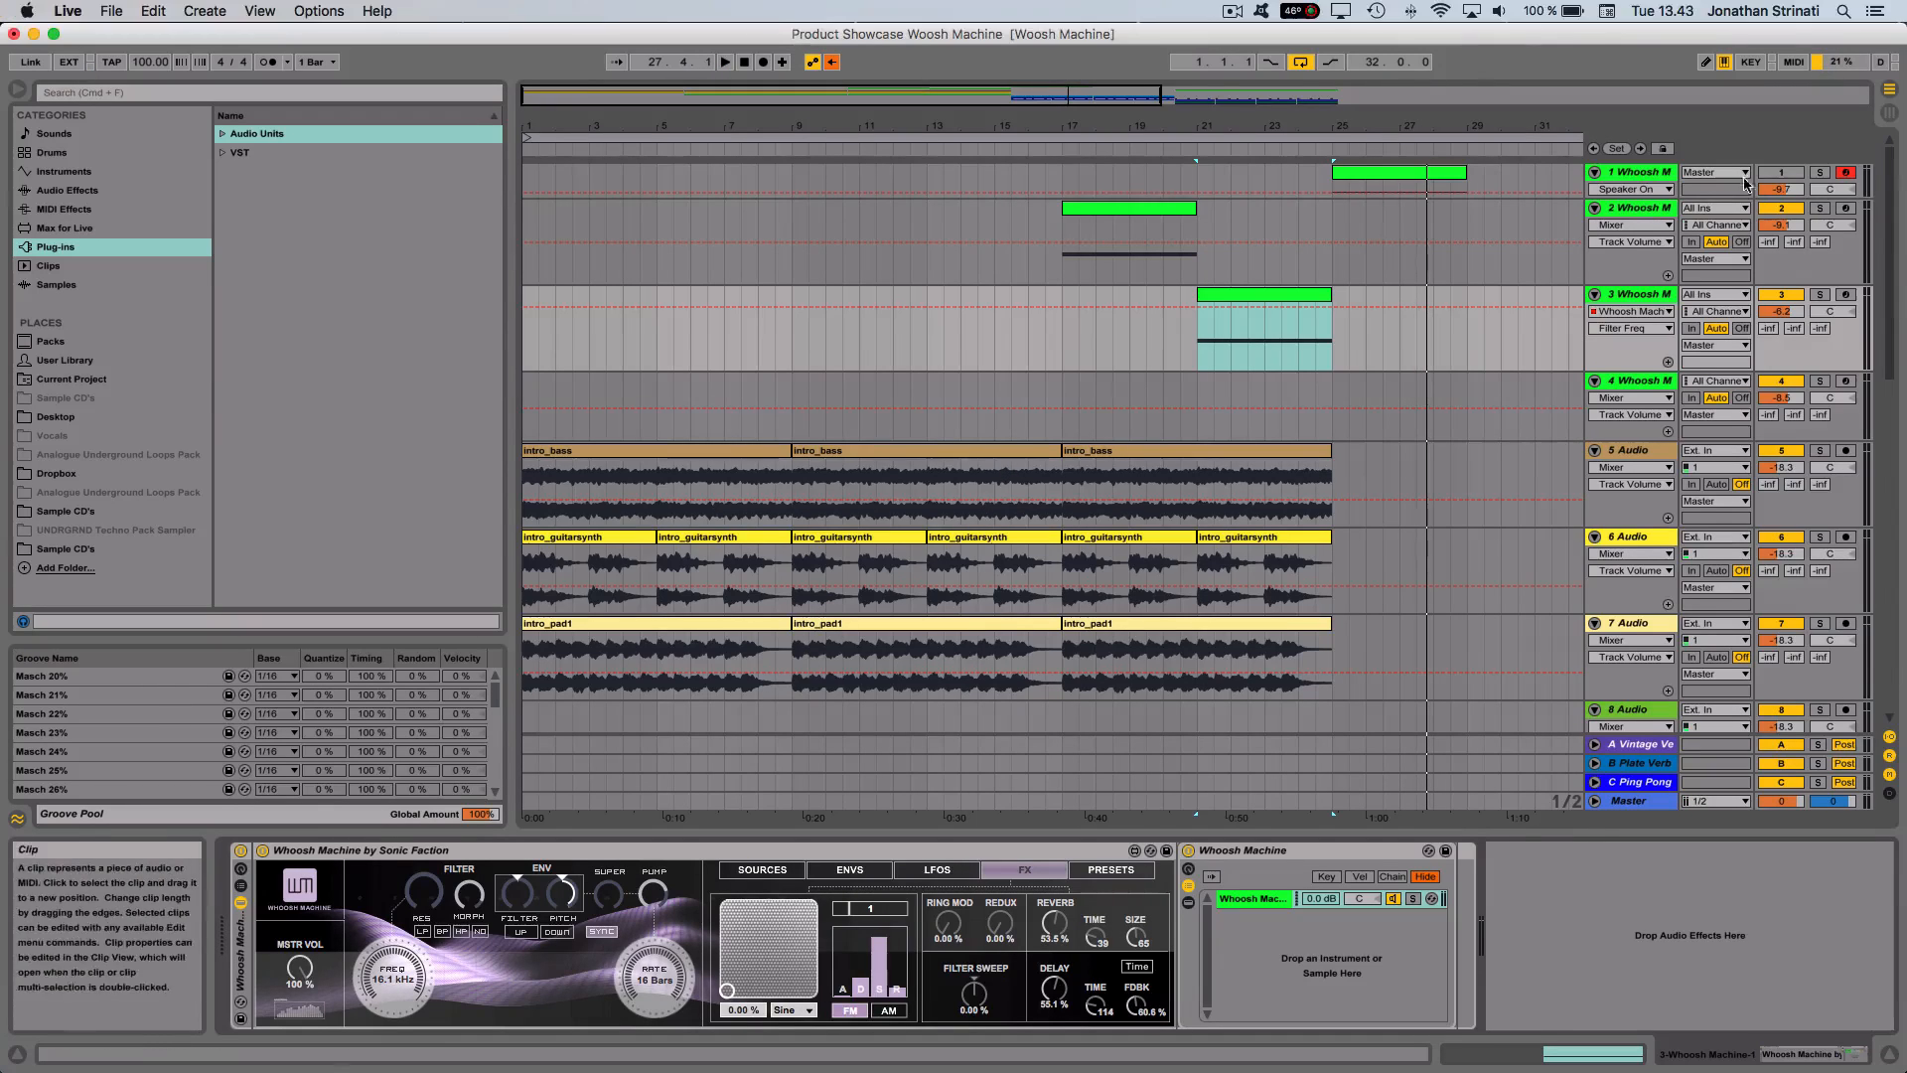
- Select track 1's clip at bar 25 and bring up its Whoosh Machine device with the No Hope preset
click(1410, 173)
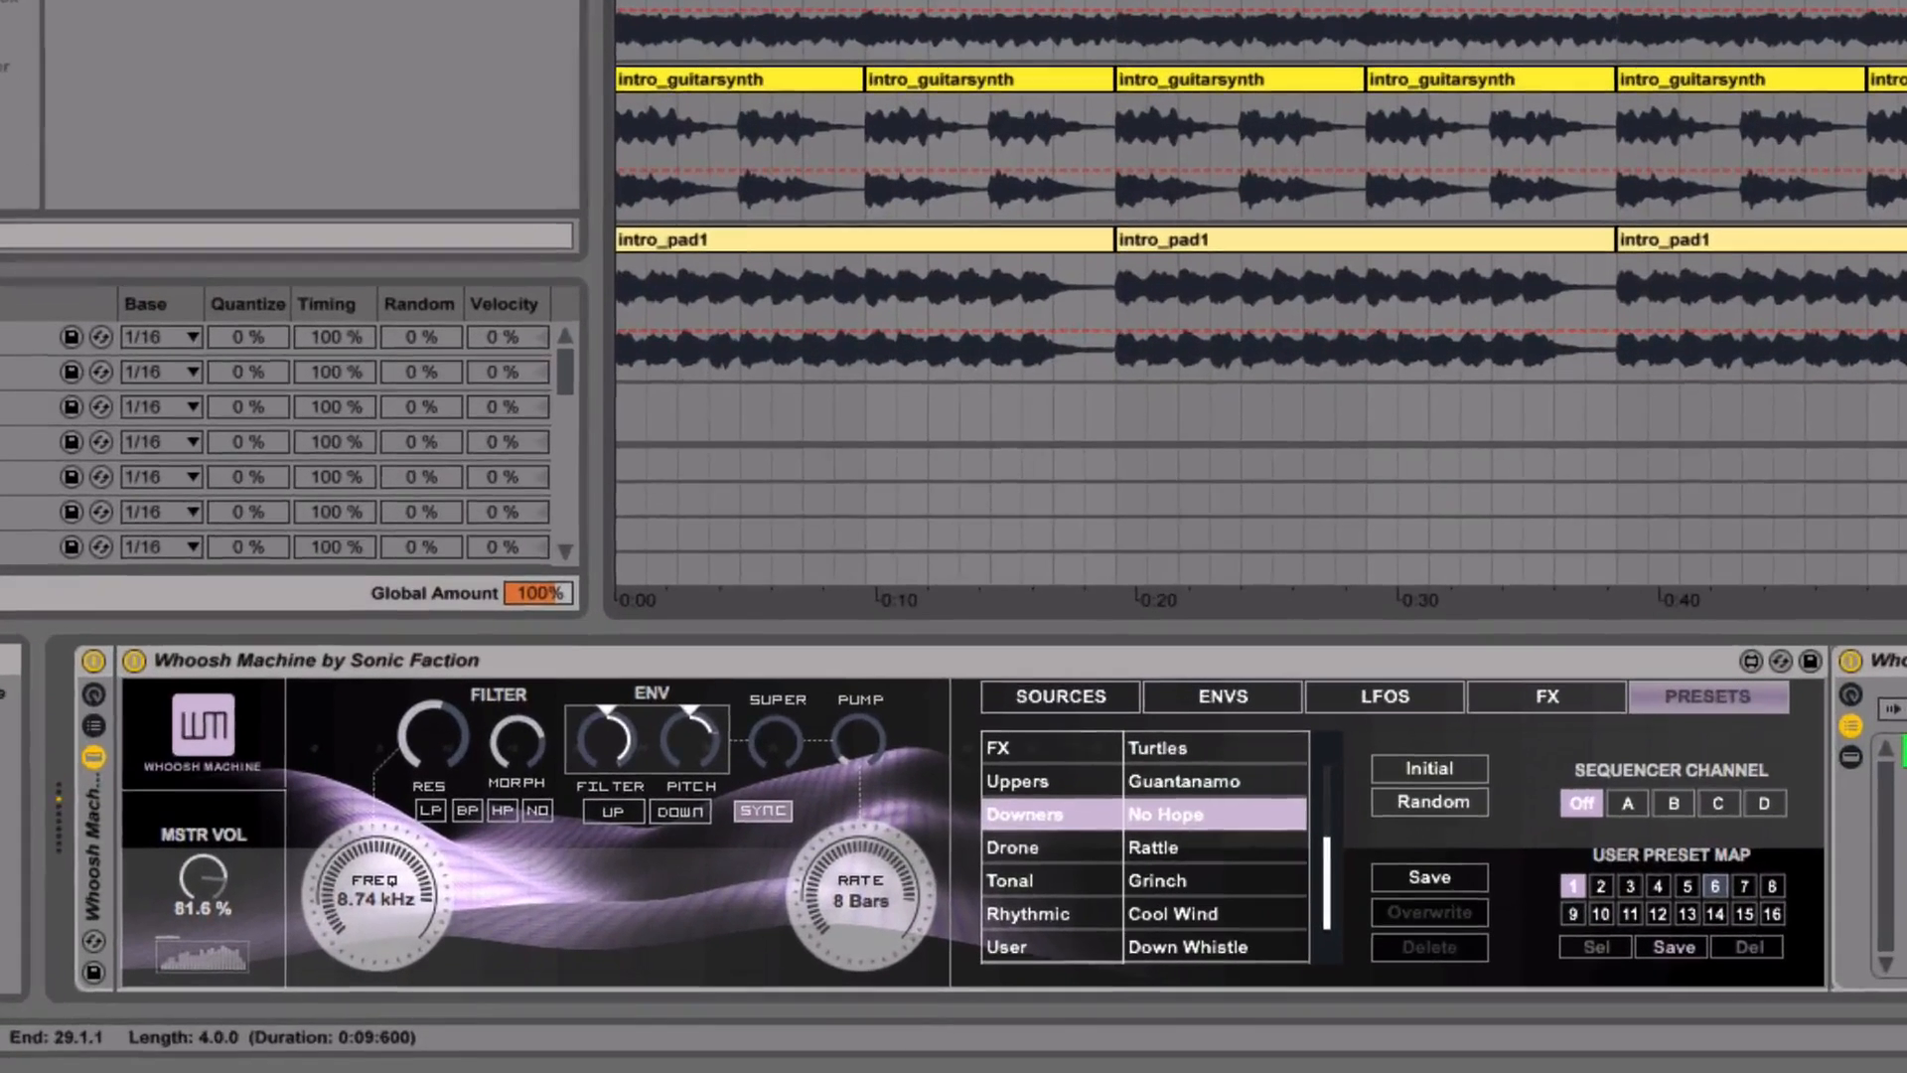
click(993, 663)
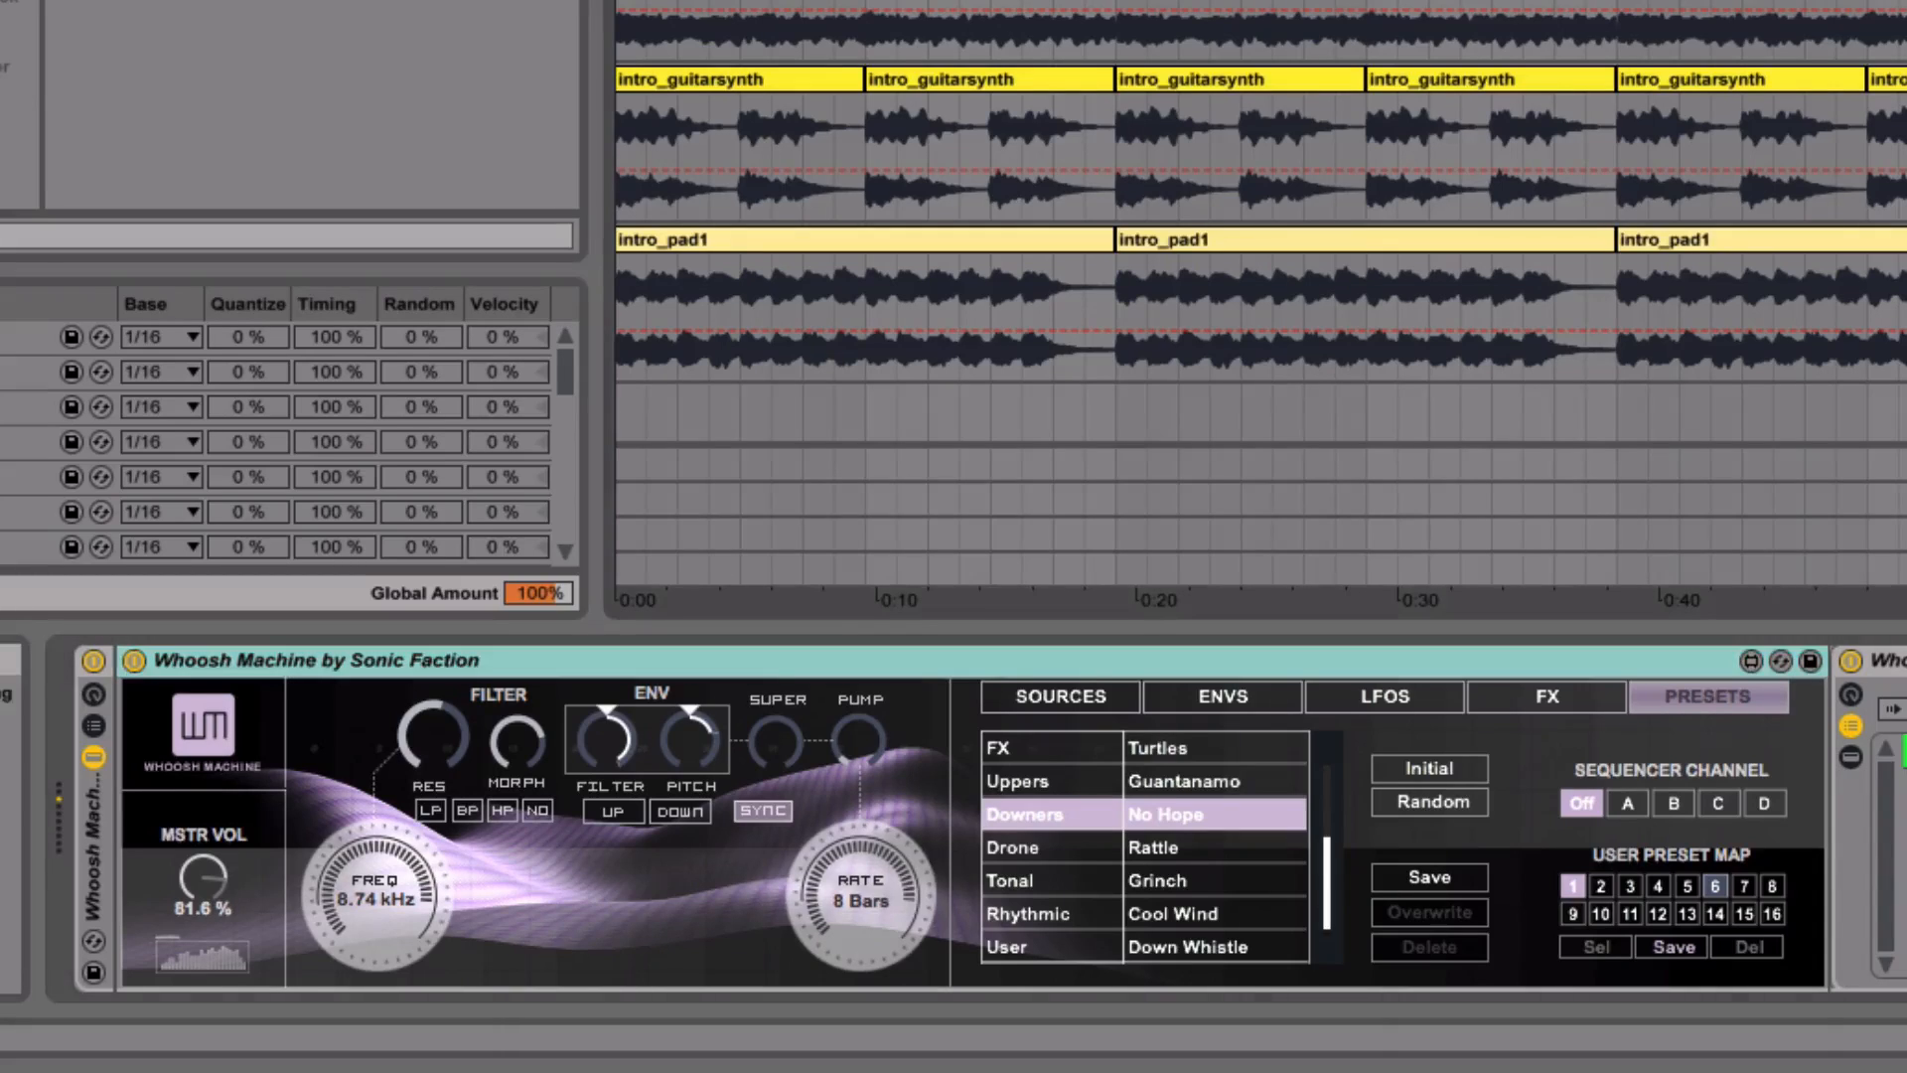
scroll(1260, 208, up, 2)
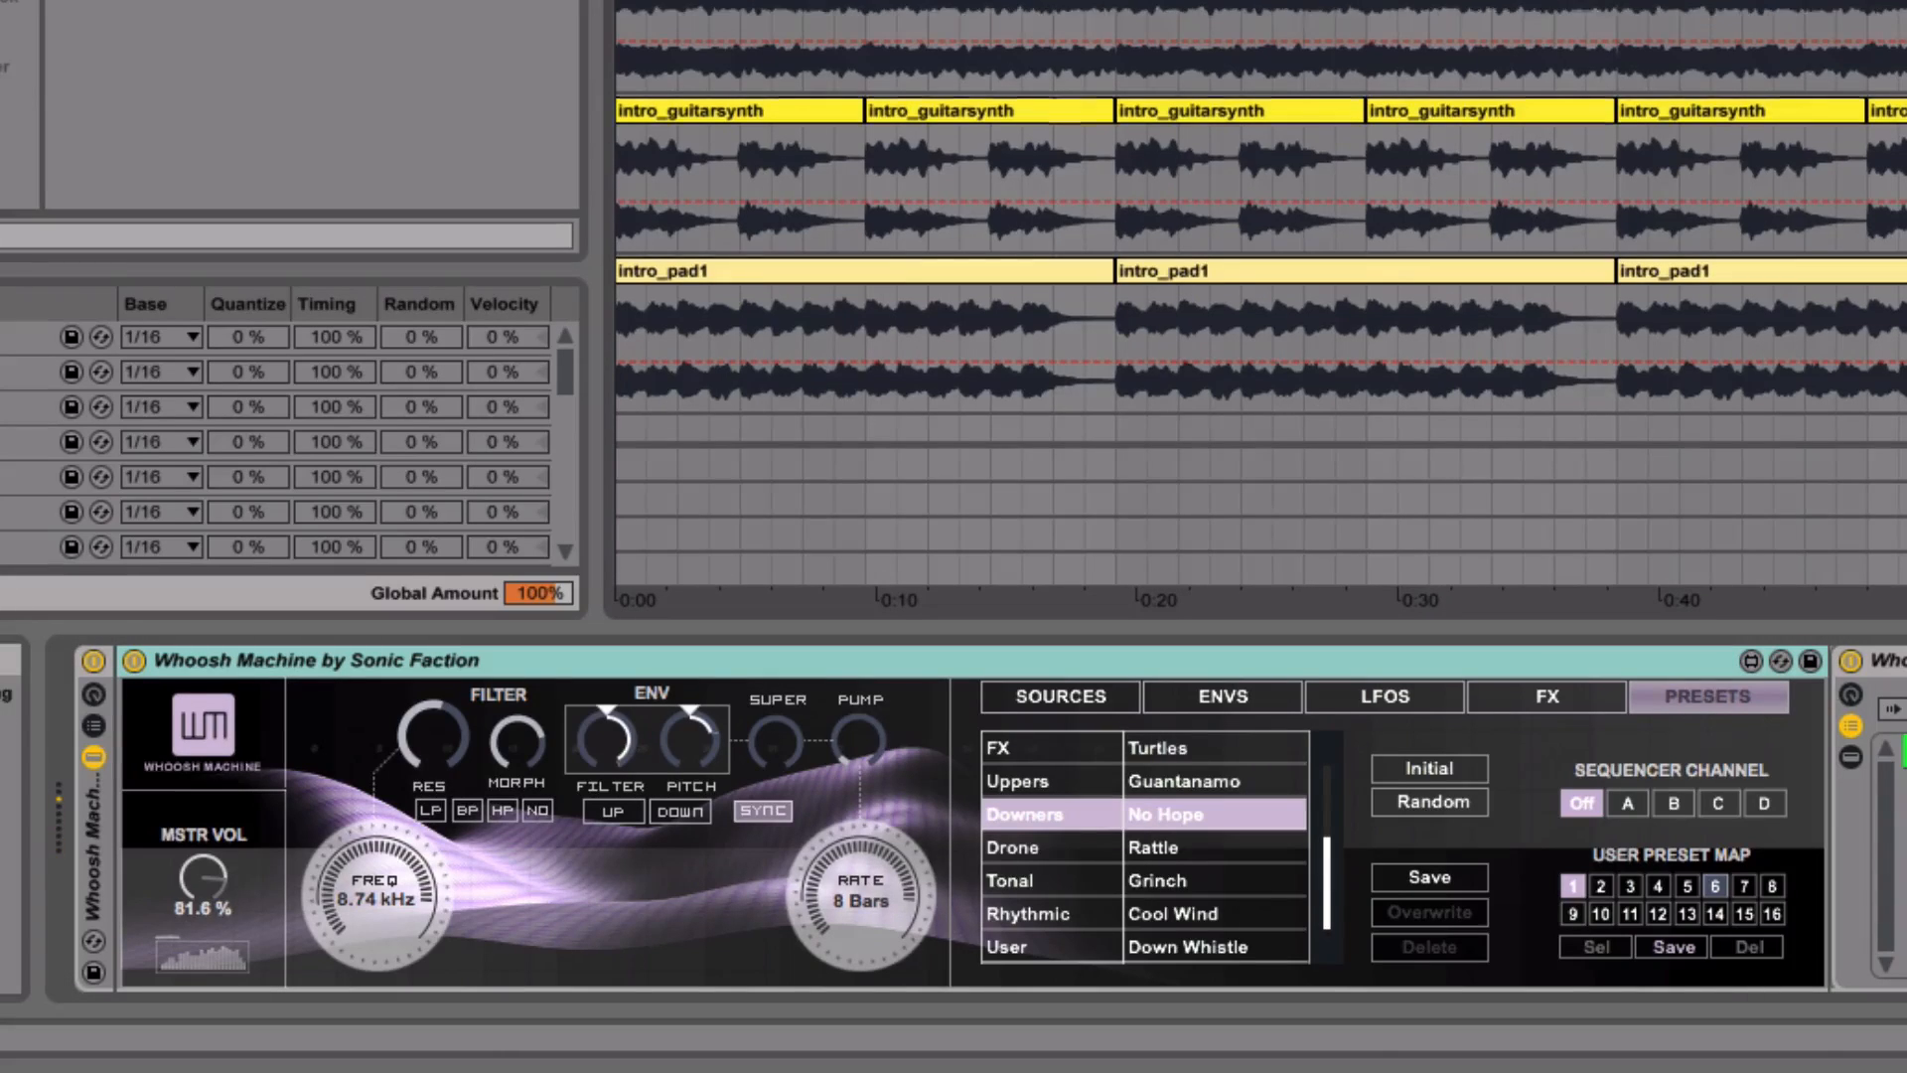
- Try alternative noise and synth samples among the Whoosh Machine sound sources, and choose sample 6 for the texture source
click(1085, 694)
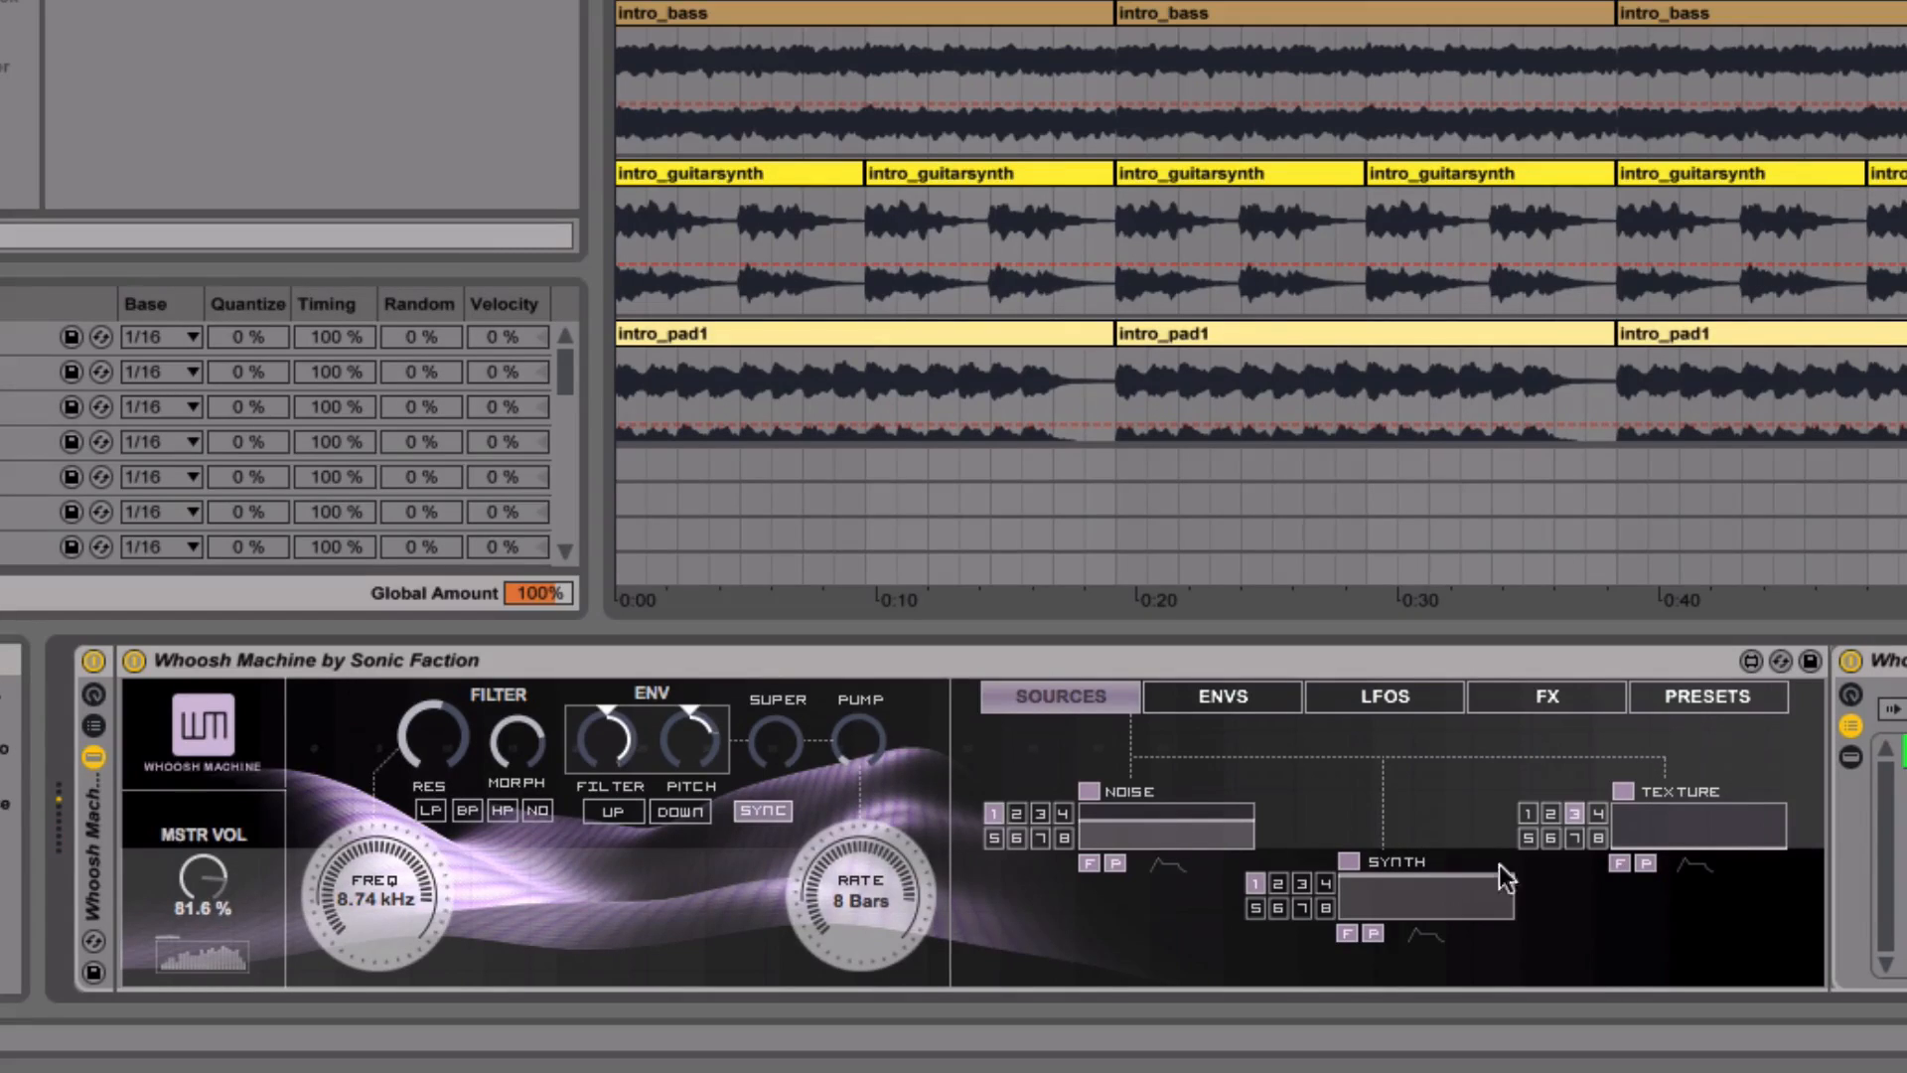
drag(1482, 868, 1379, 878)
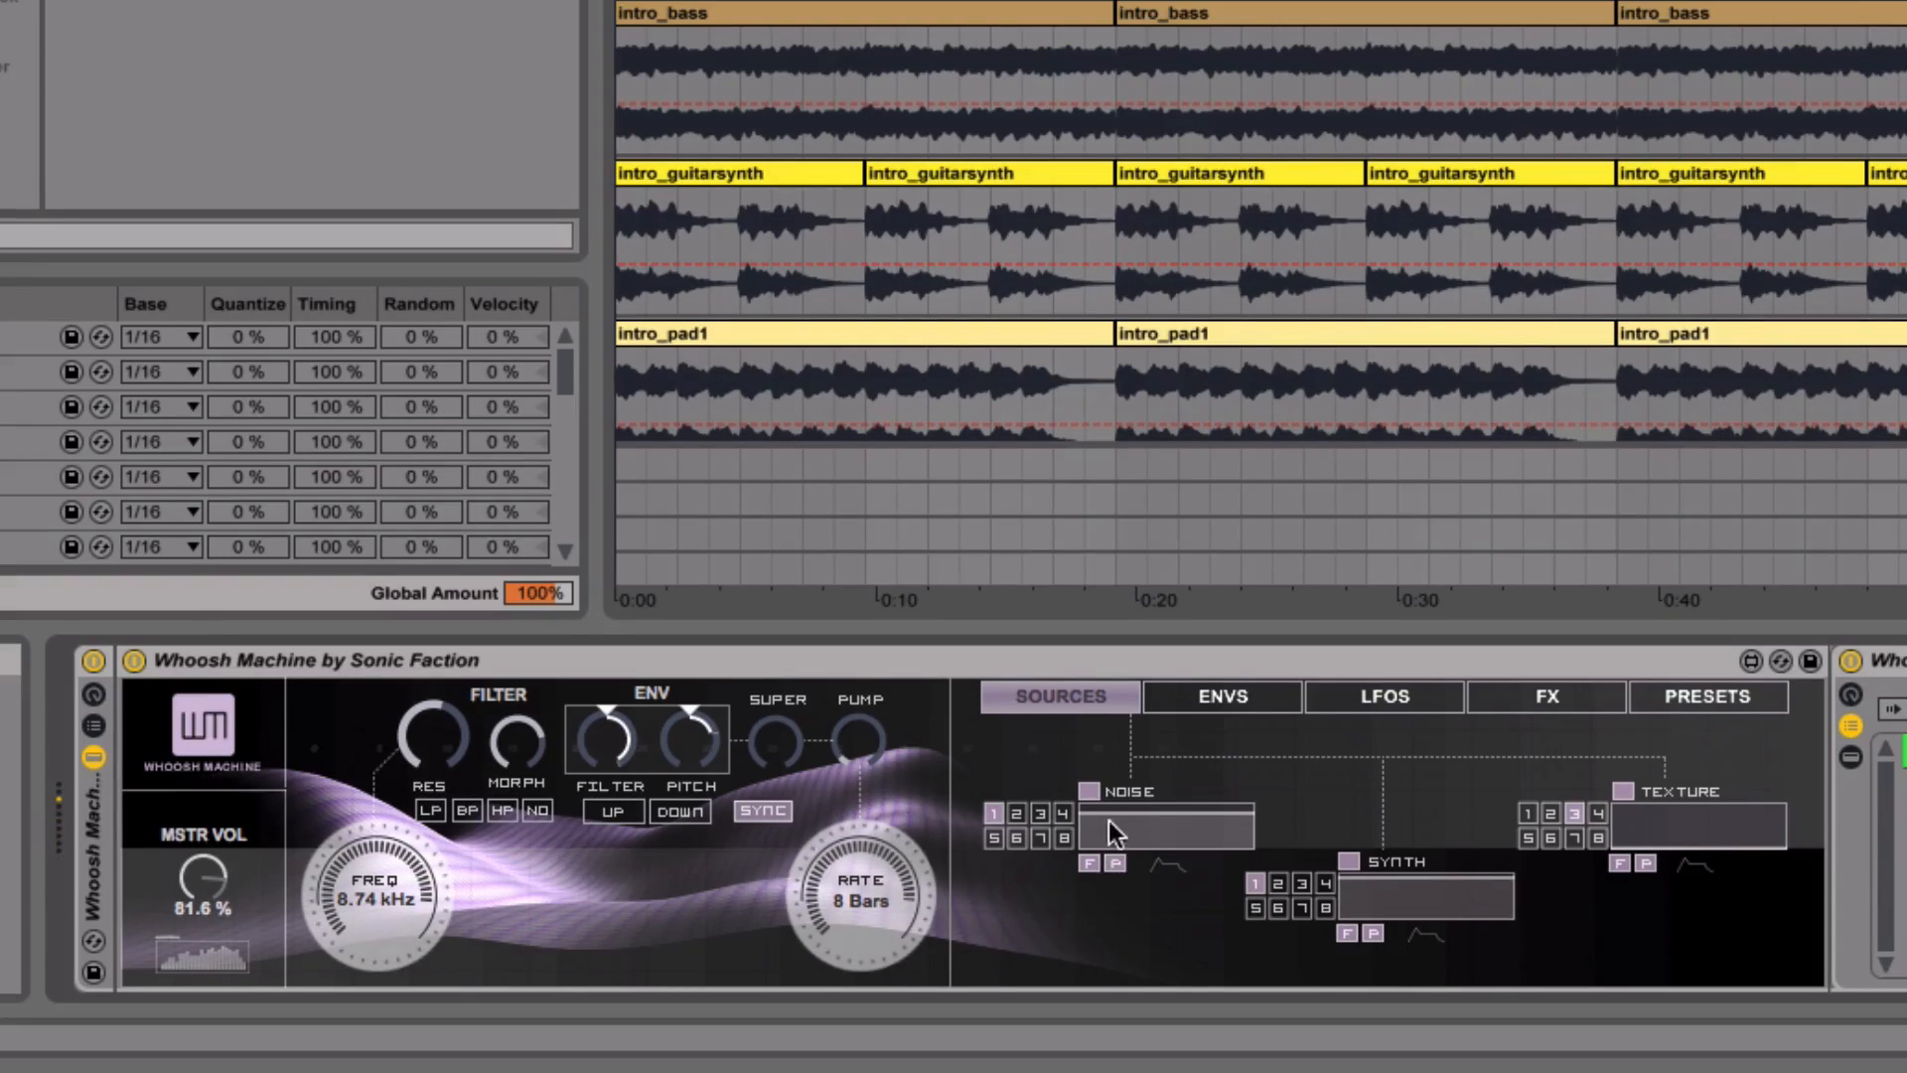
click(1373, 934)
click(1038, 837)
click(1256, 883)
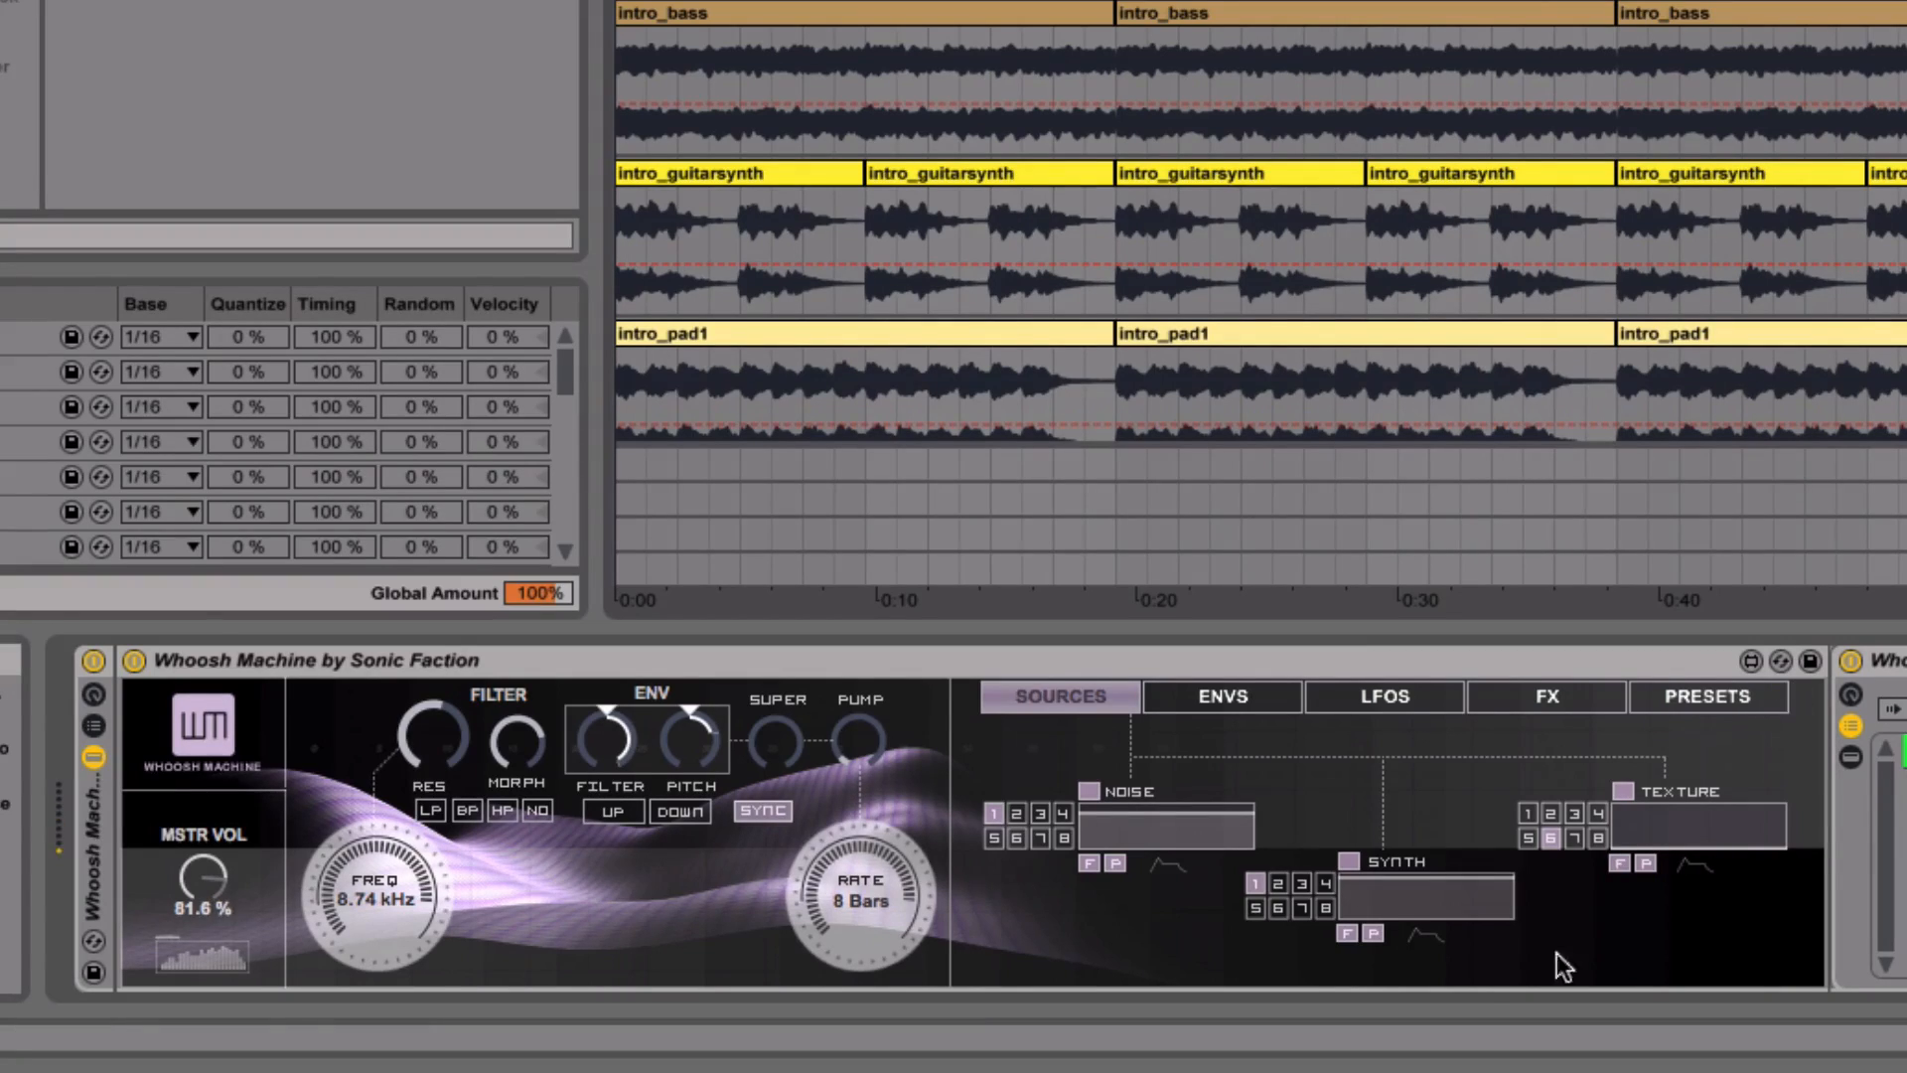
- Lower the synth source's level, raise the noise level to maximum, and set the texture level near maximum
drag(1362, 872, 1363, 906)
drag(1124, 823, 1123, 796)
drag(1693, 840, 1690, 808)
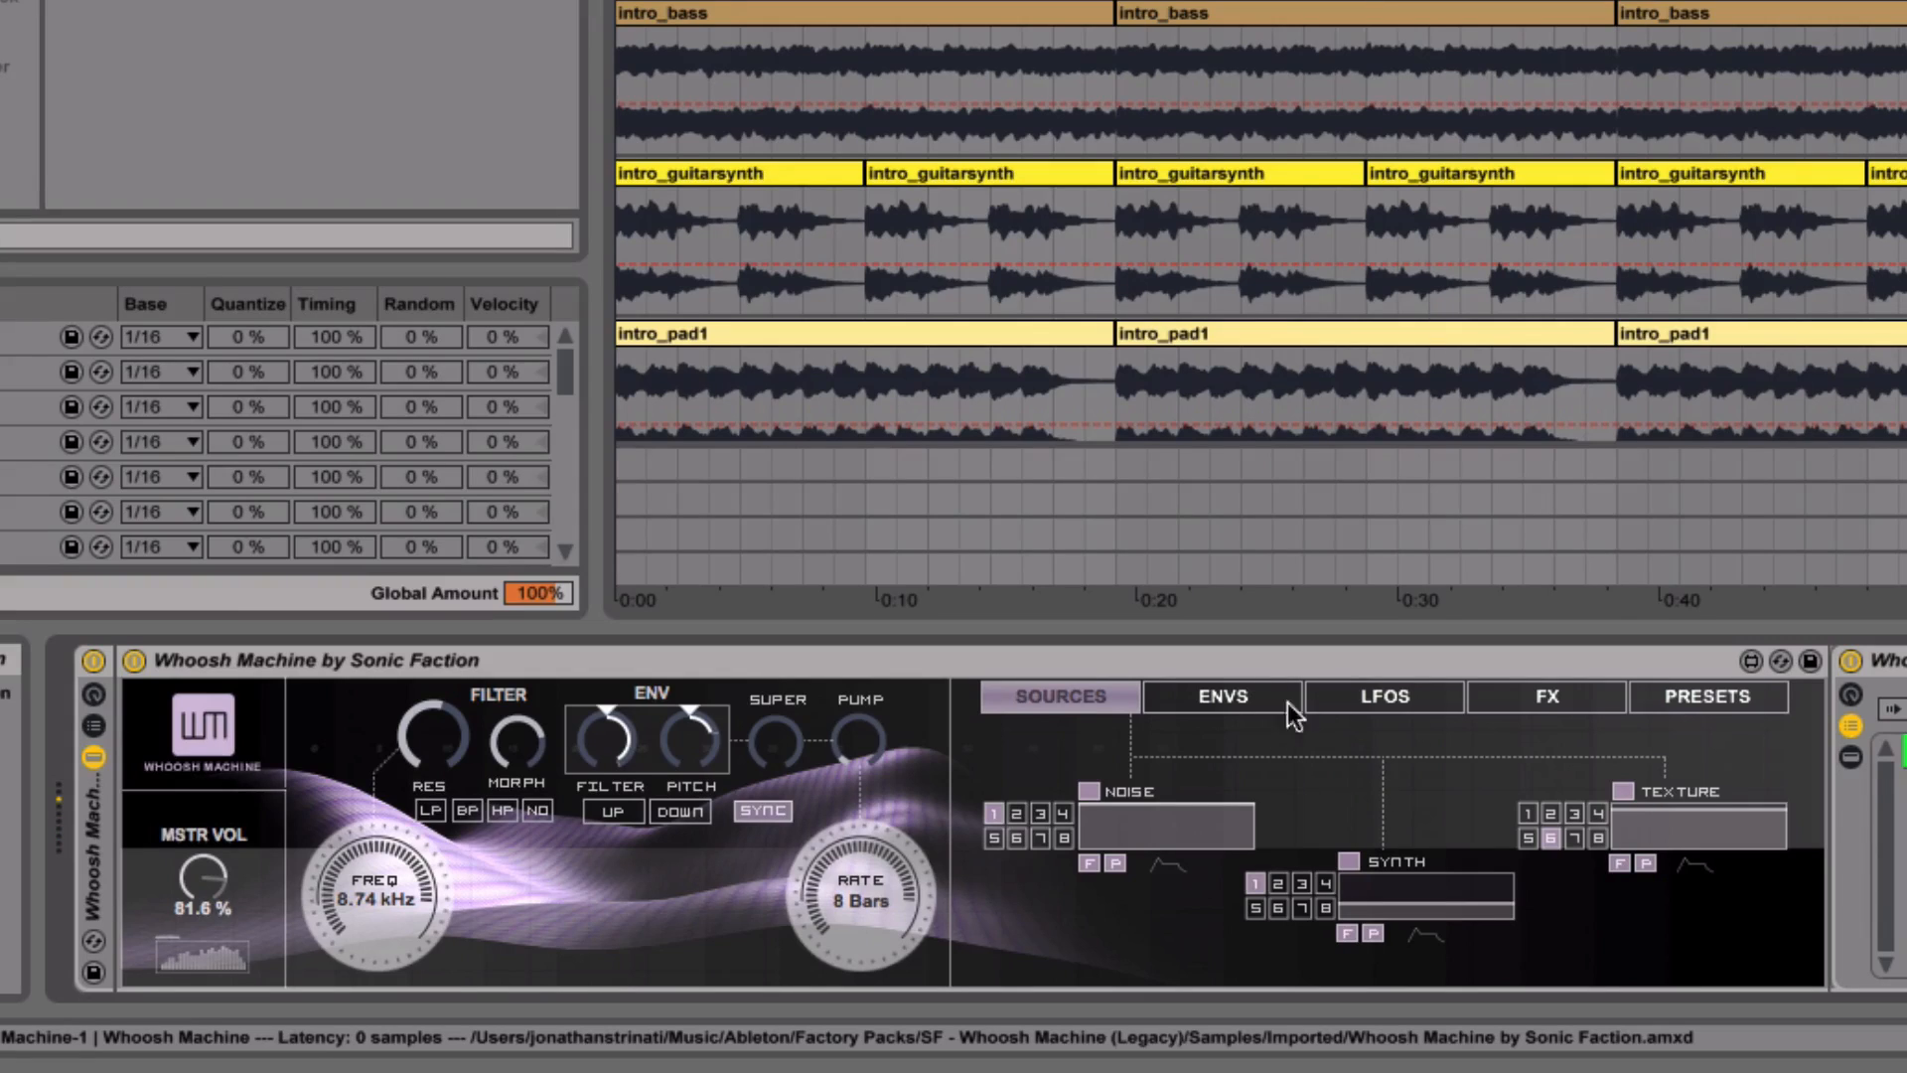
- Lower the filter frequency to 2.05 kHz and assign LFO 2 to Filter Morph
drag(357, 887, 358, 959)
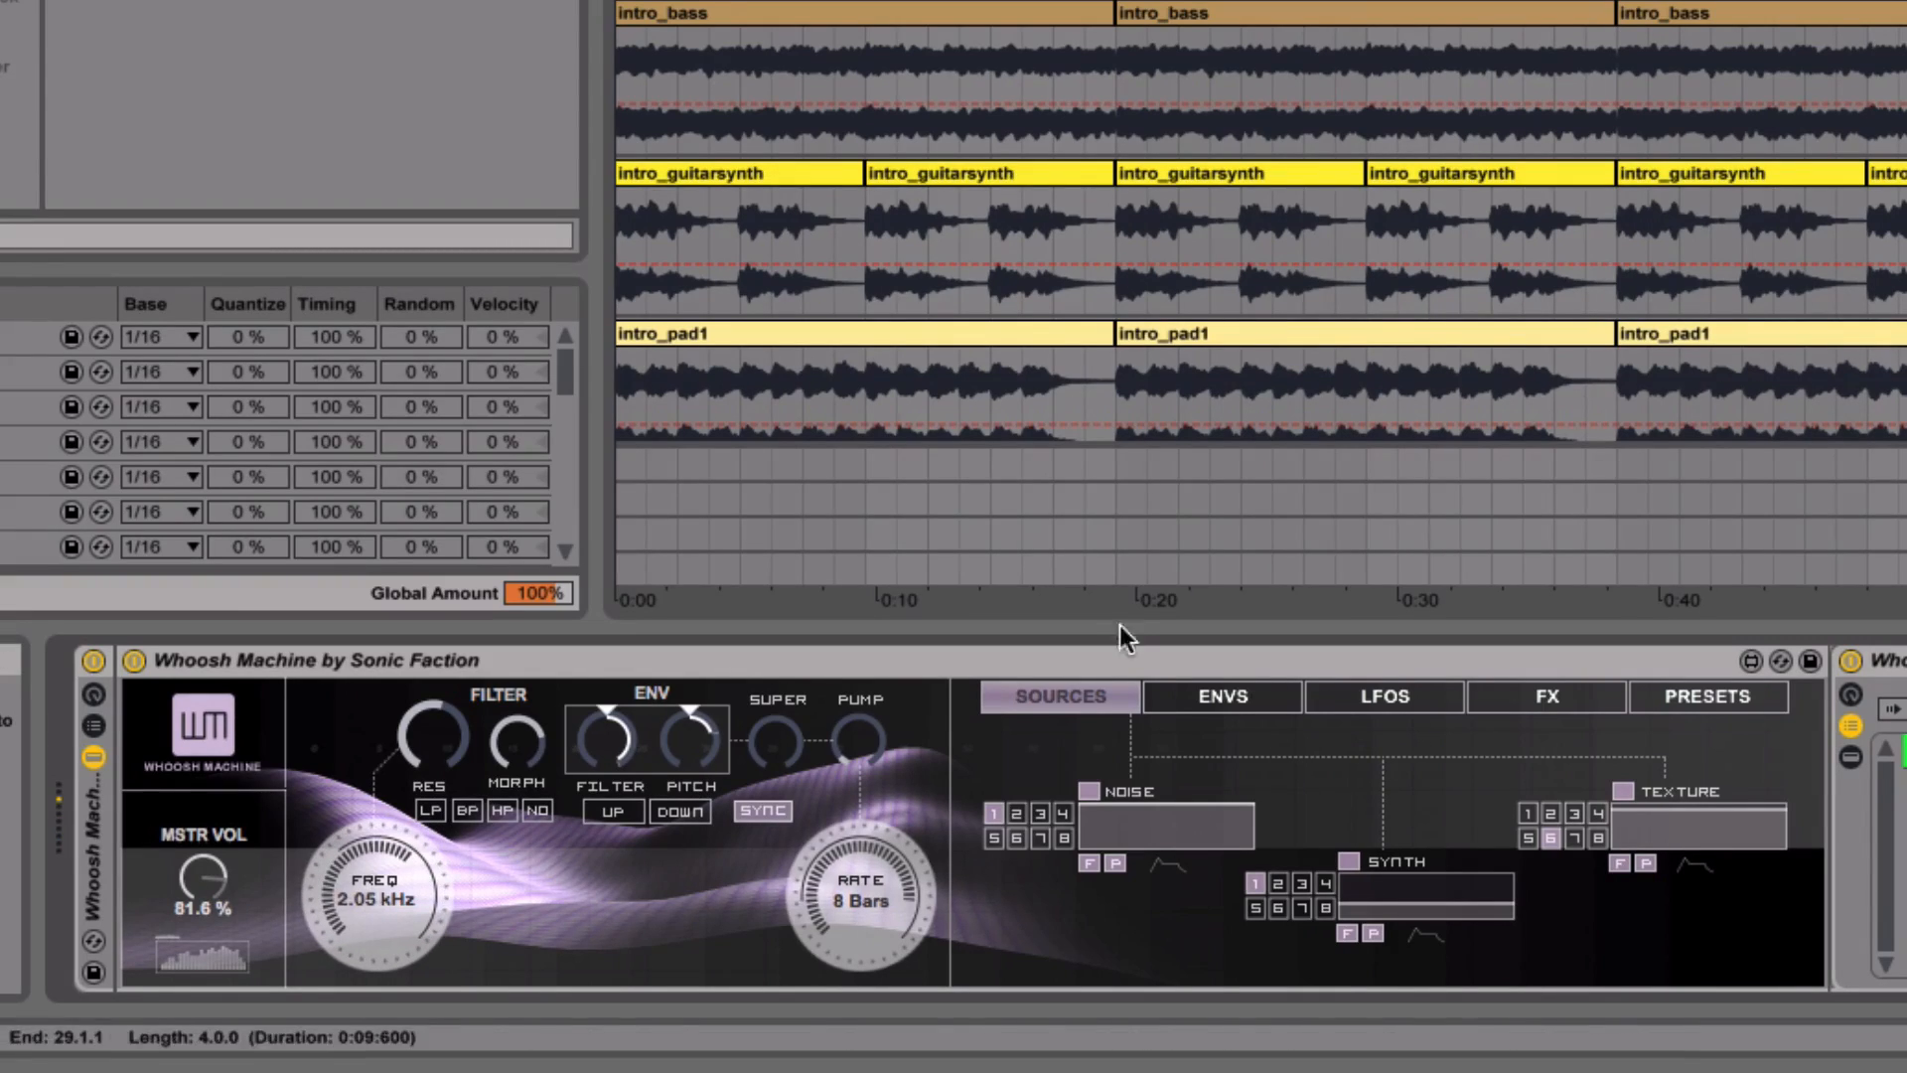
click(1380, 693)
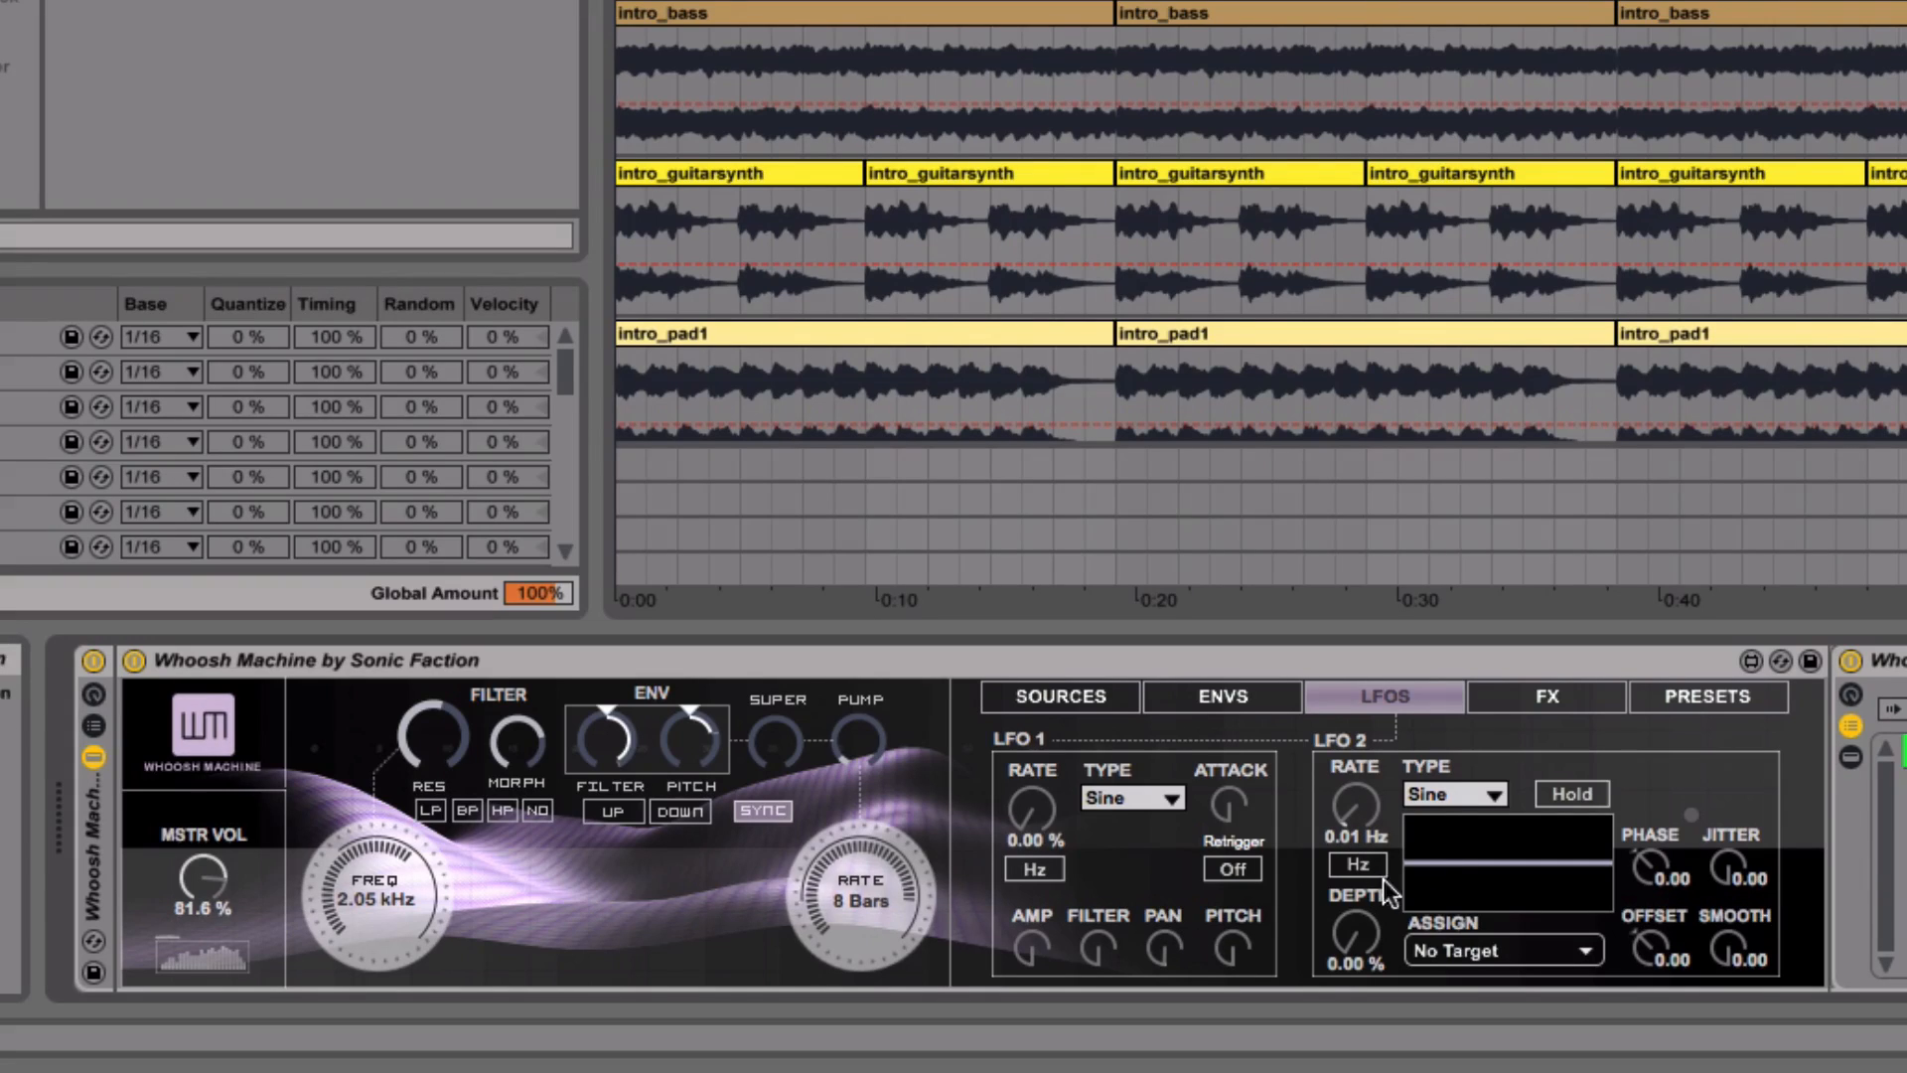
click(1437, 949)
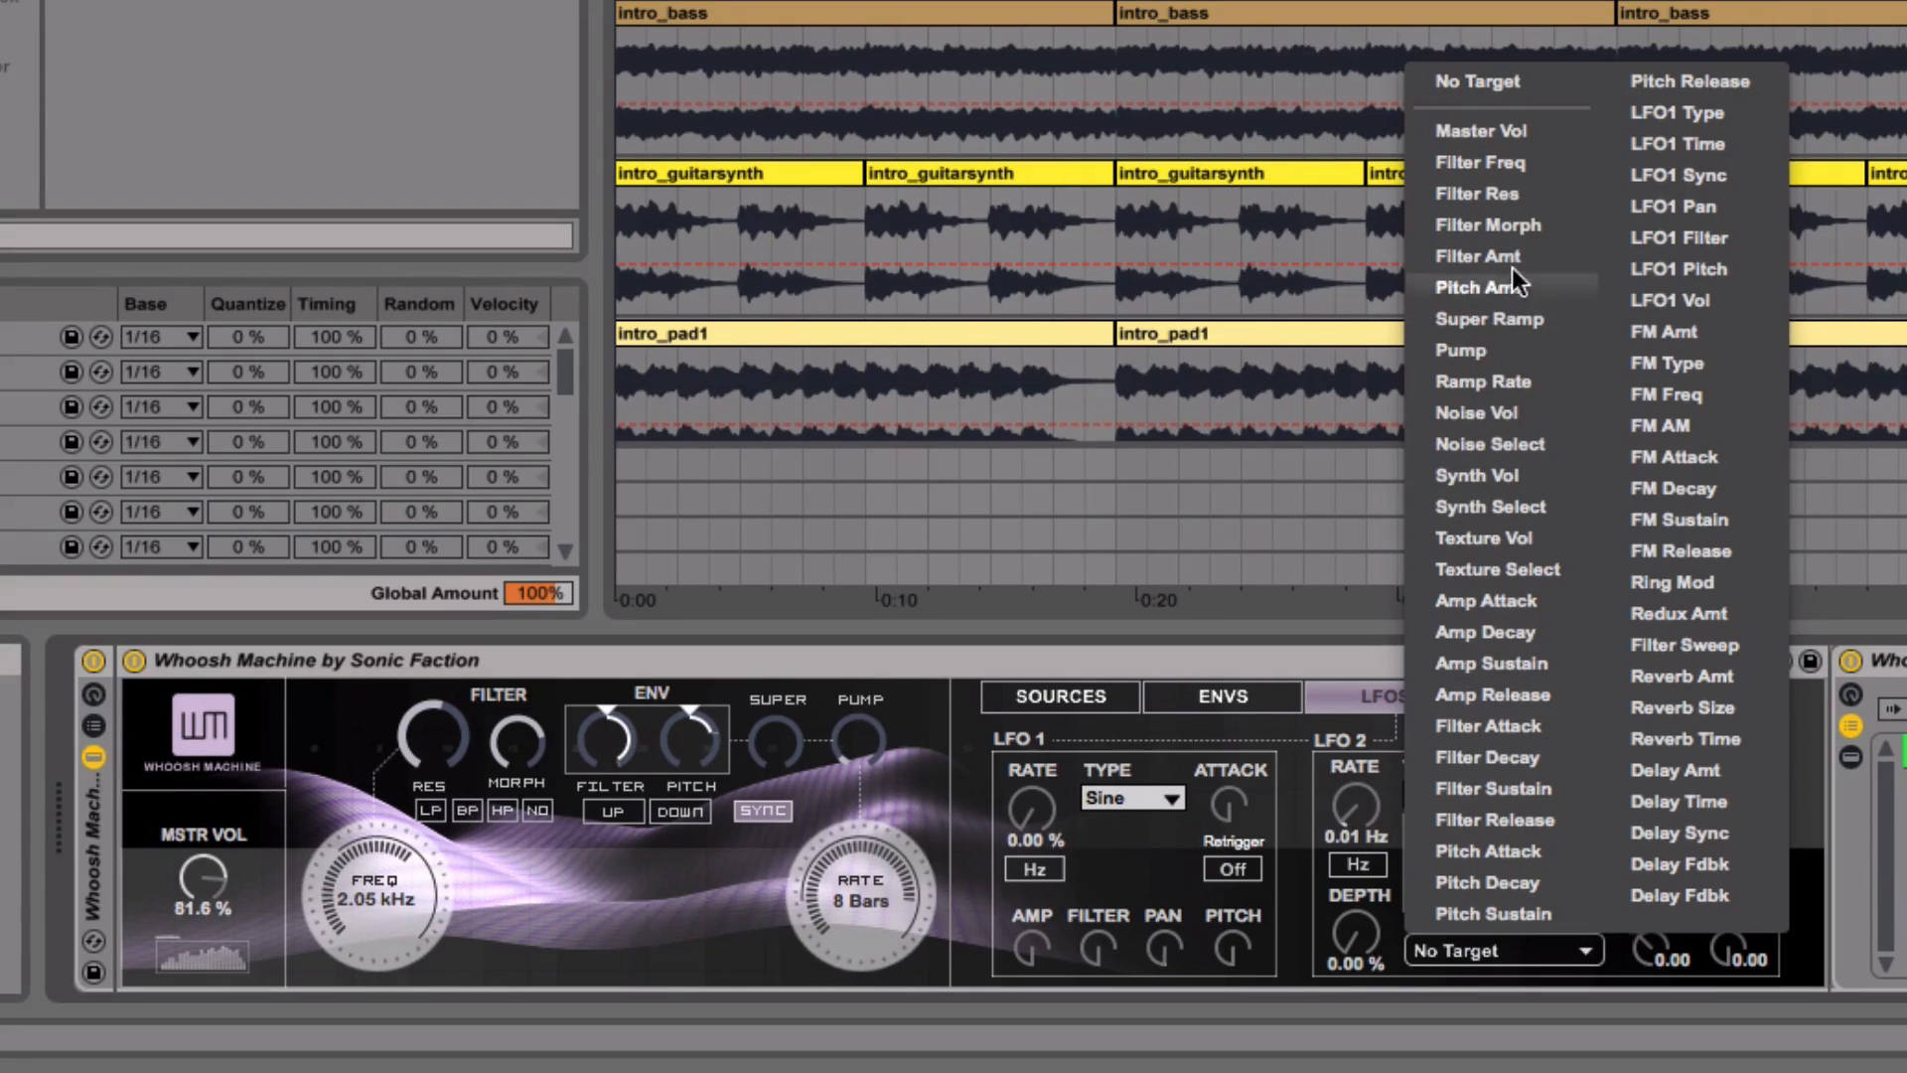
click(1296, 824)
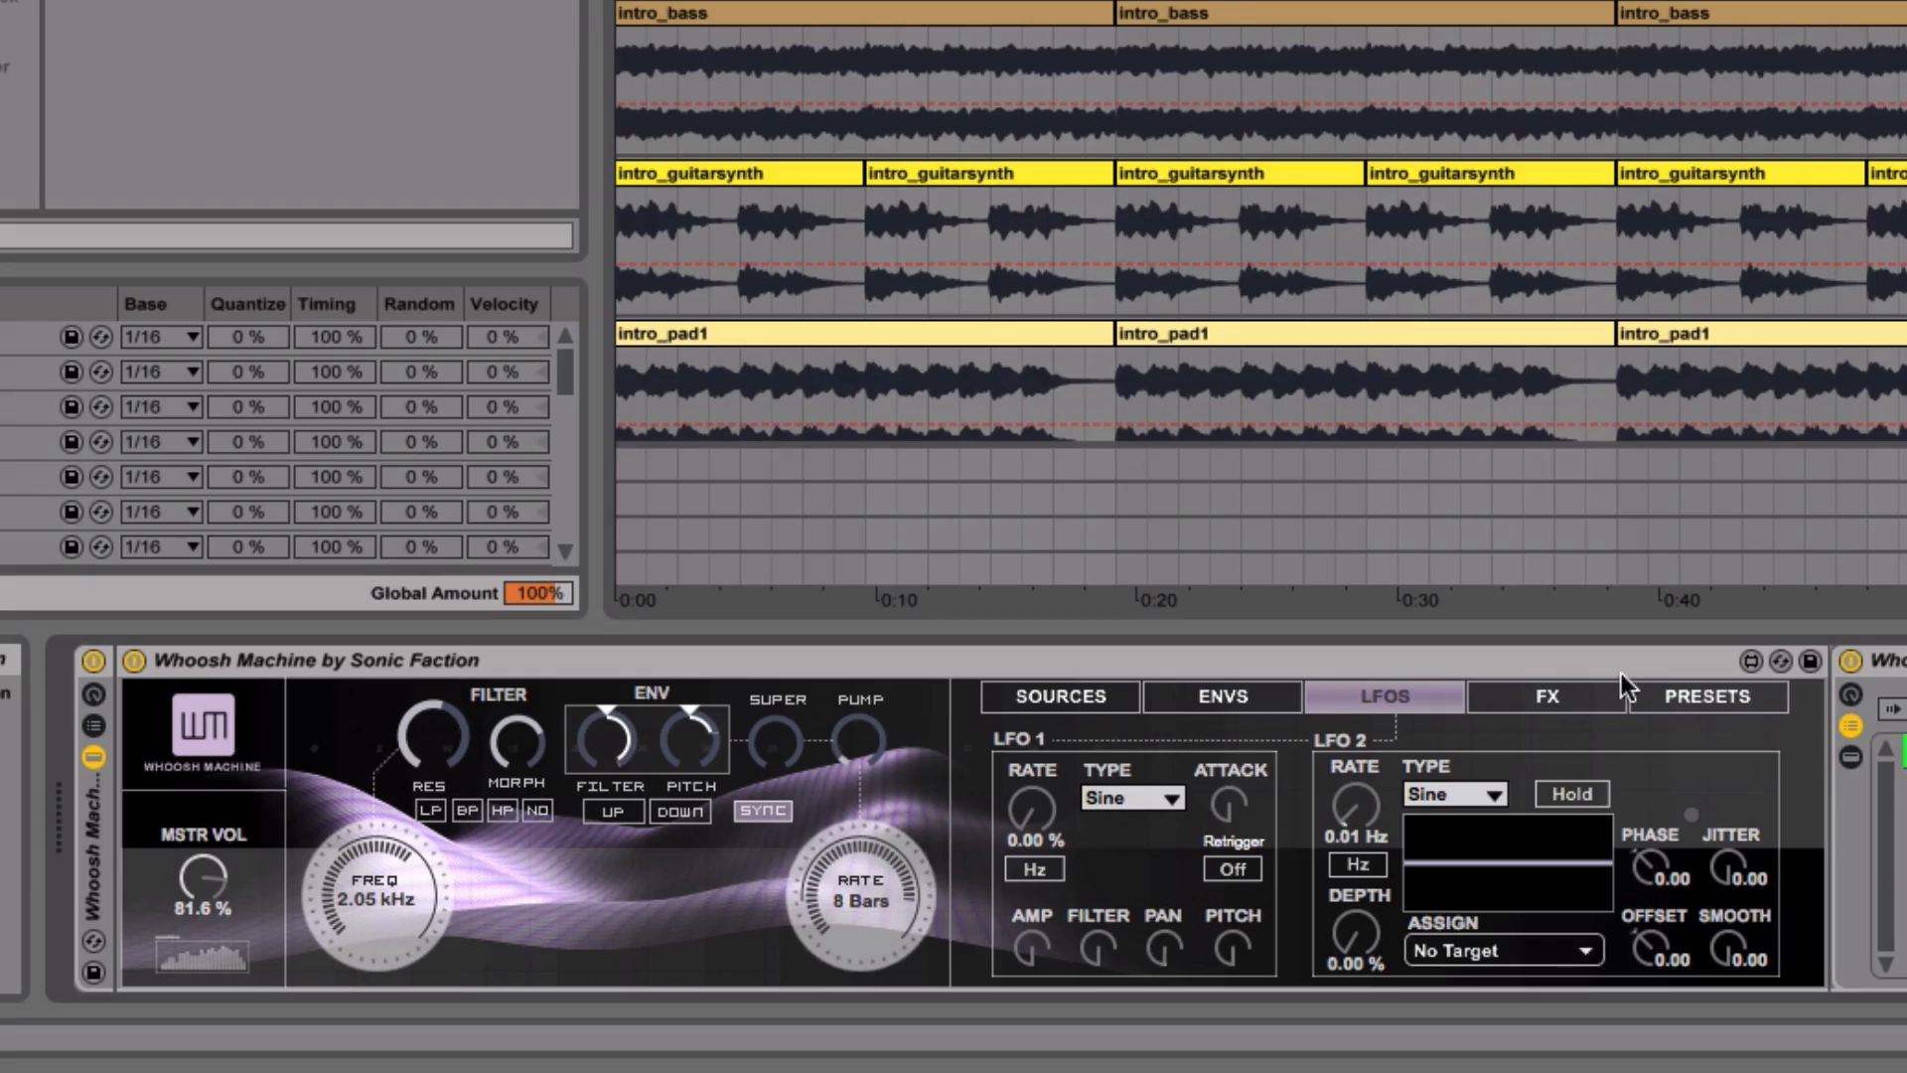
click(1446, 949)
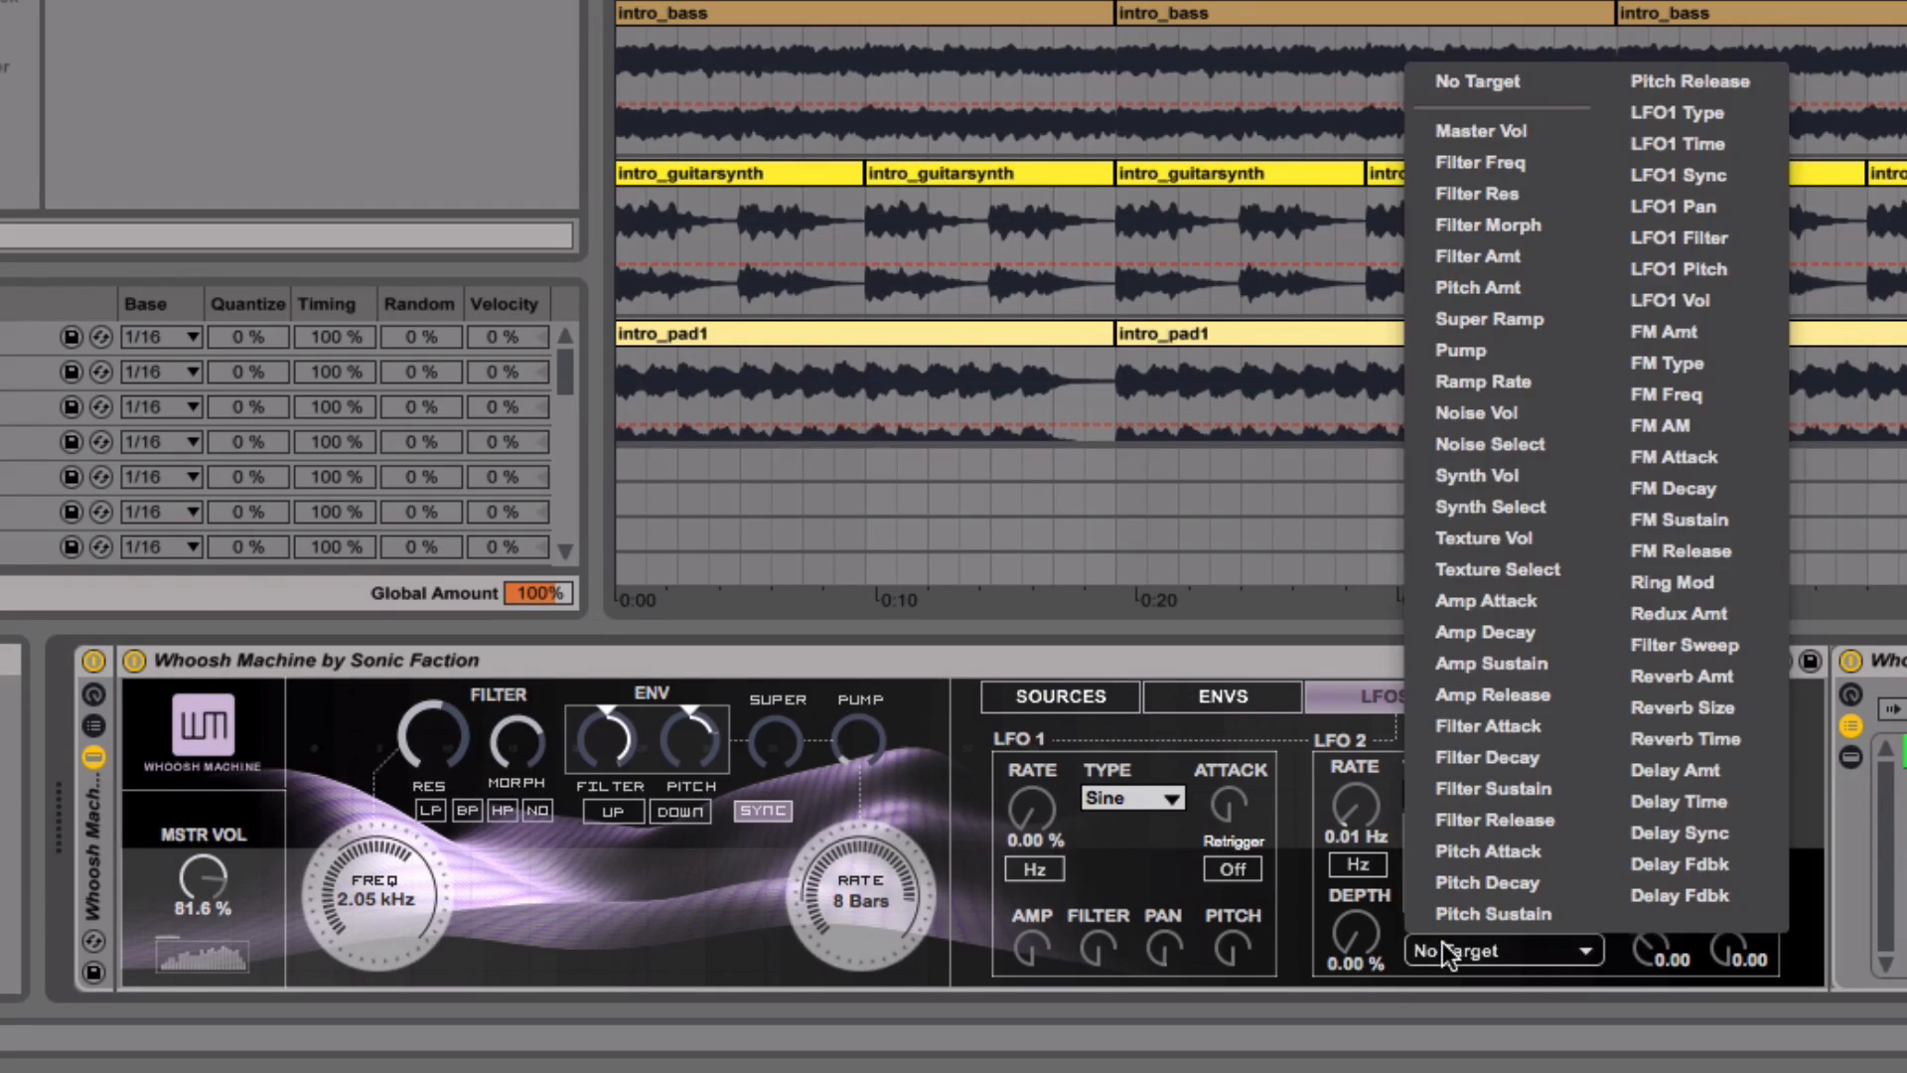
click(1462, 231)
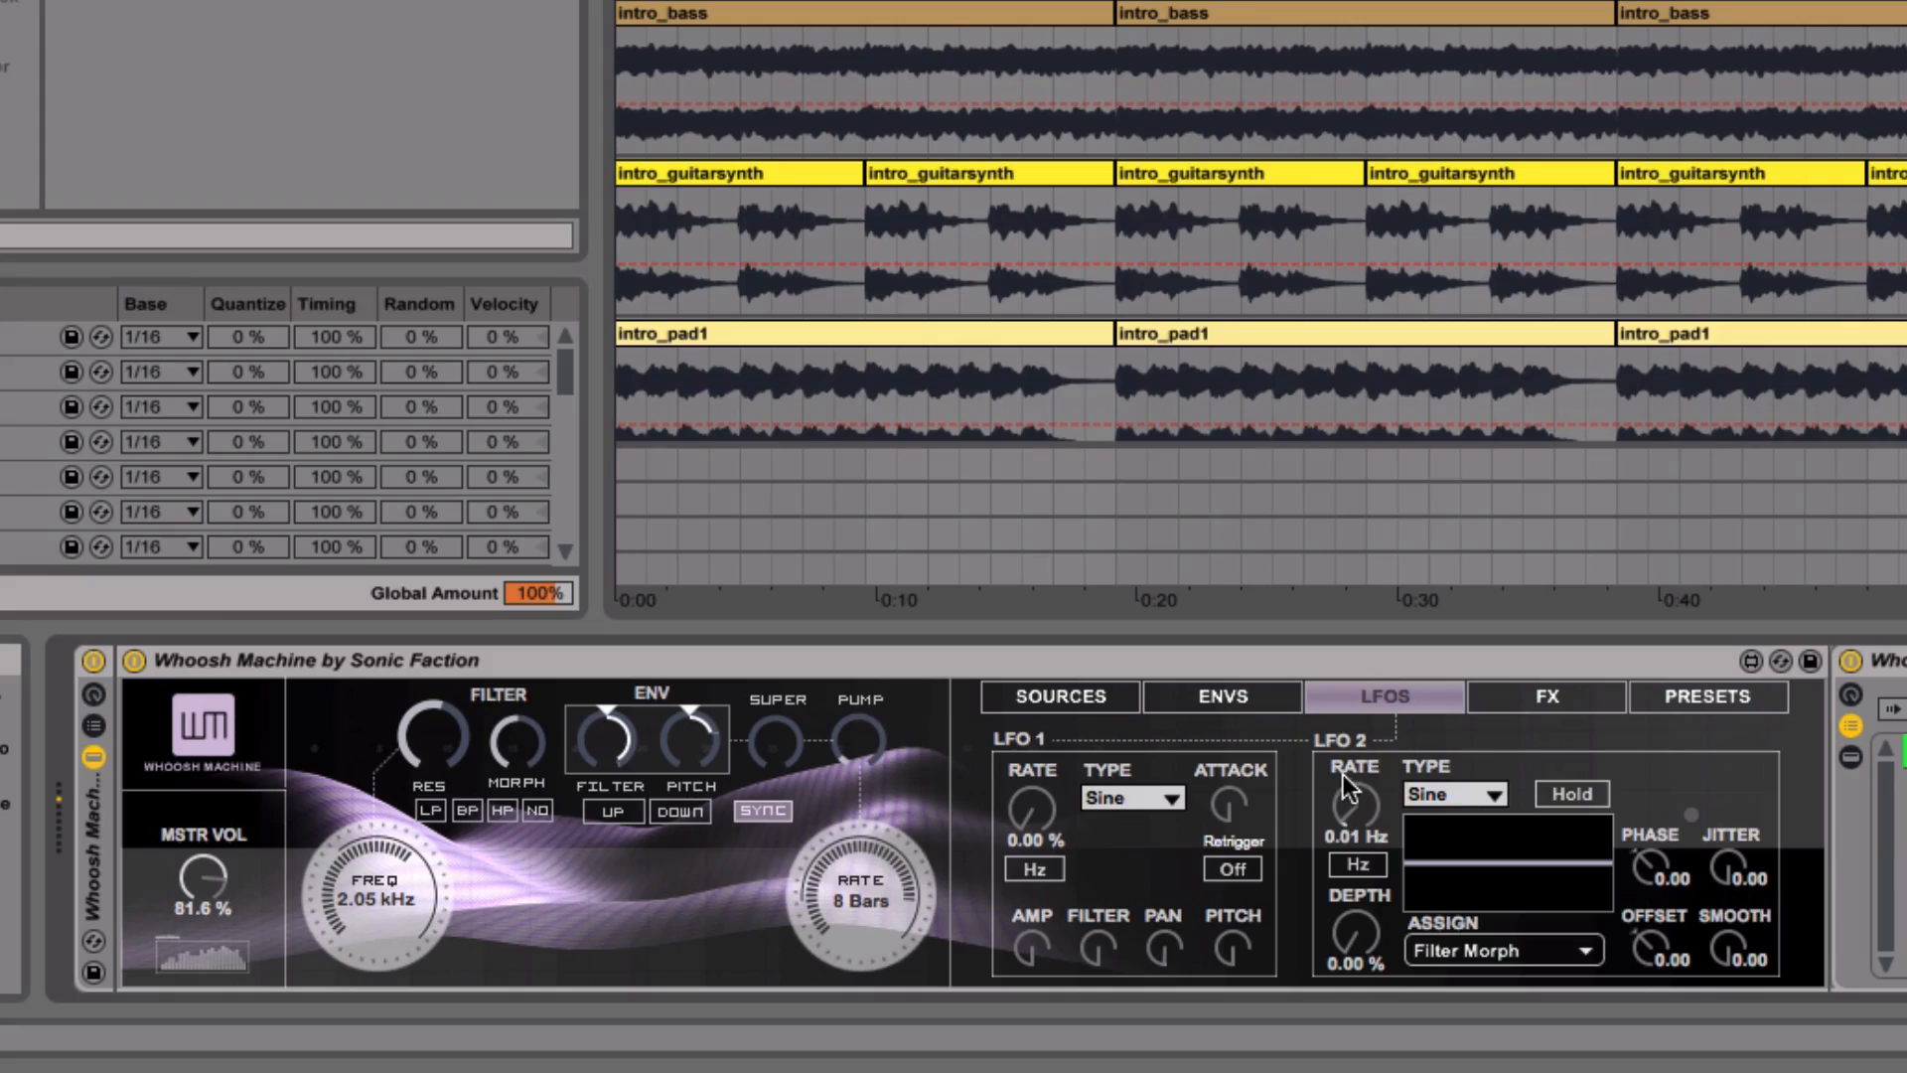
- Set LFO 2's depth to 79.2 % and its rate to 34.4 Hz
drag(1344, 792, 1345, 816)
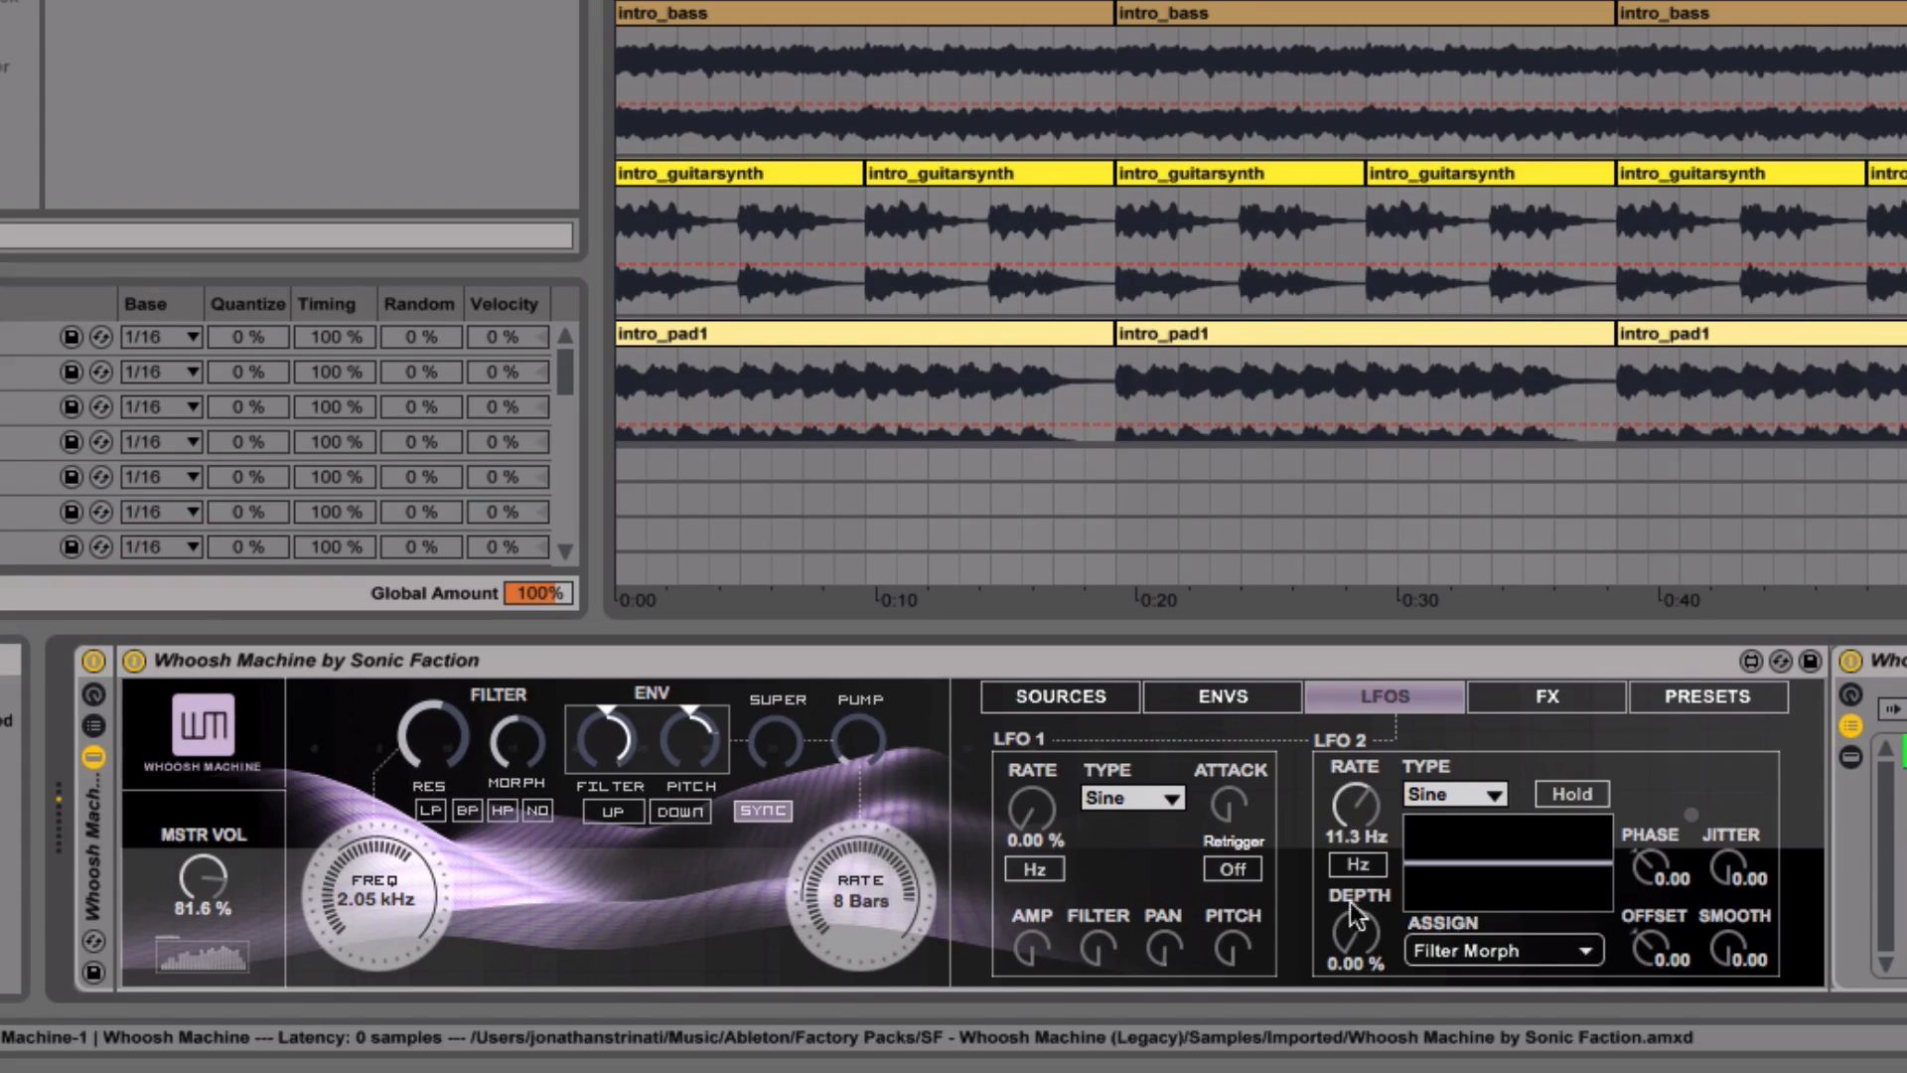
drag(1353, 934, 1343, 889)
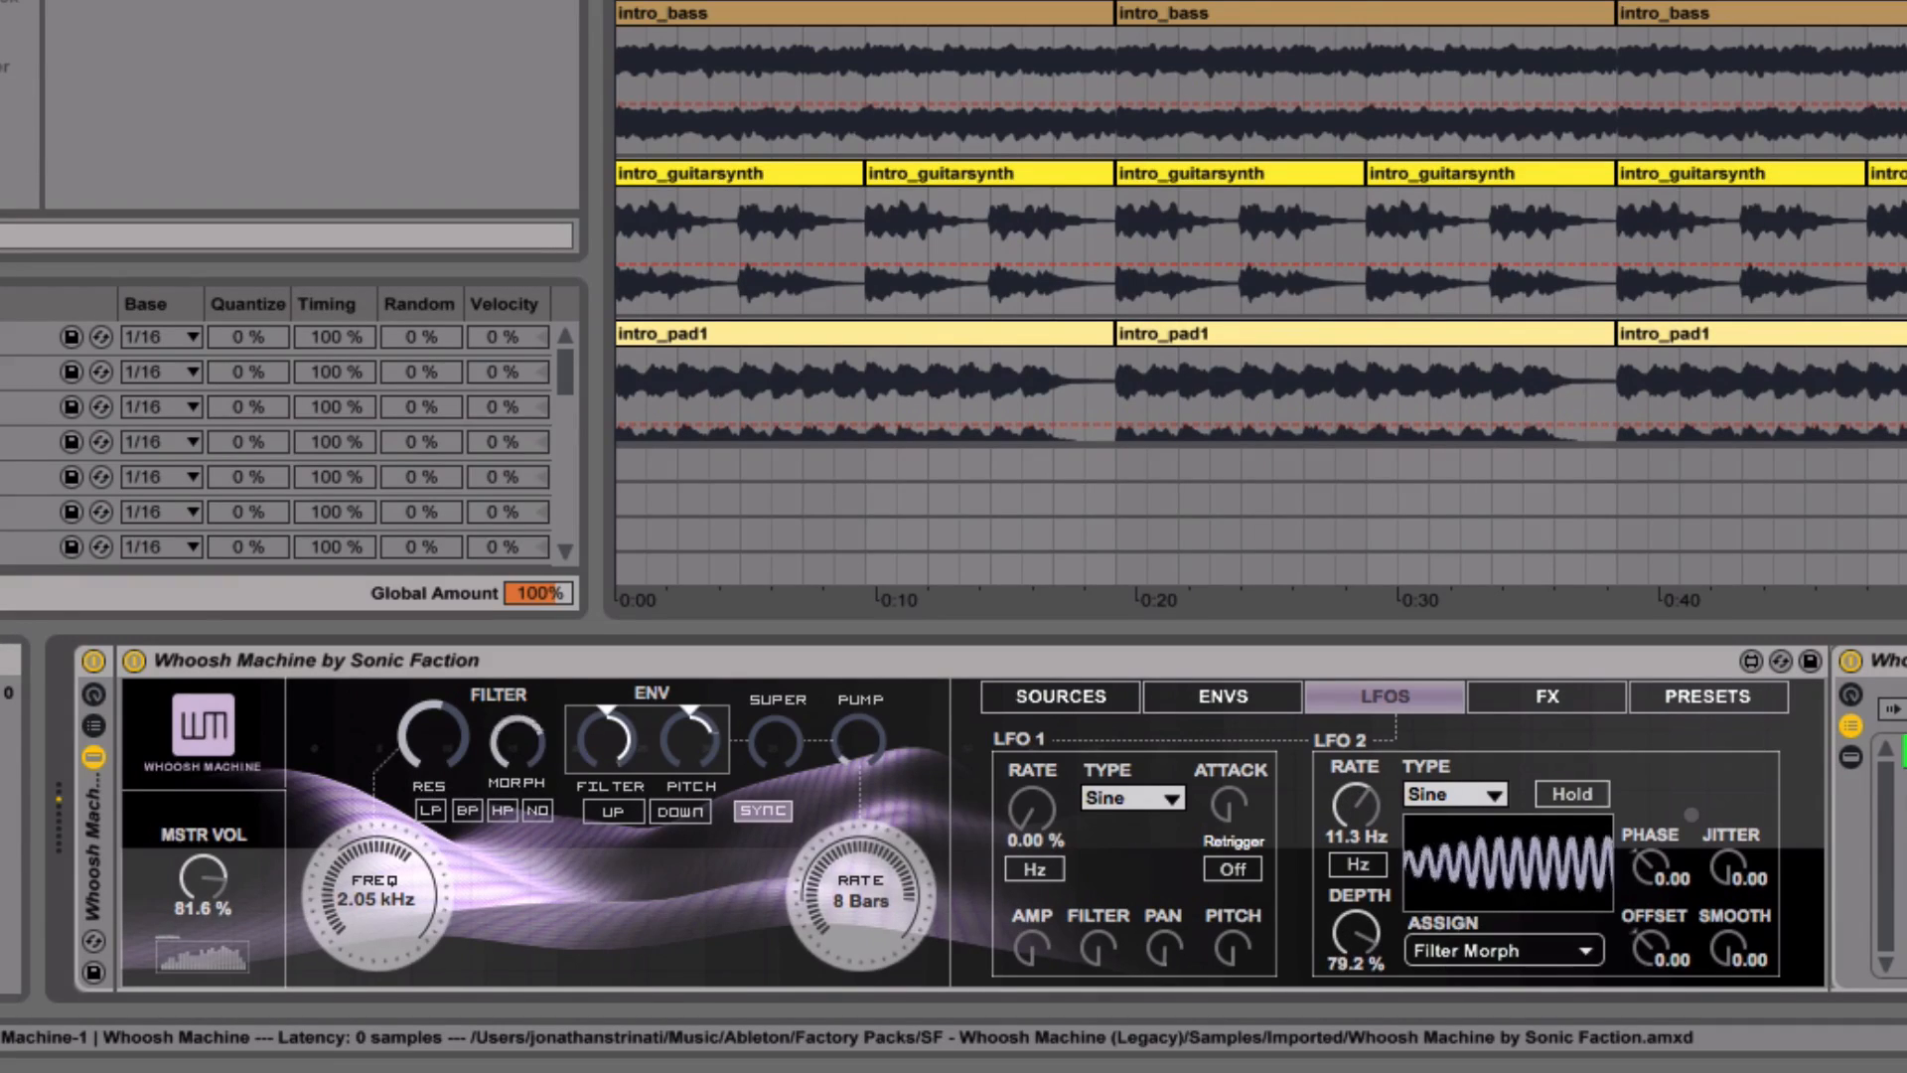
mouse_move(1338, 803)
mouse_down()
mouse_move(1339, 765)
mouse_move(1353, 859)
mouse_move(1353, 796)
mouse_up()
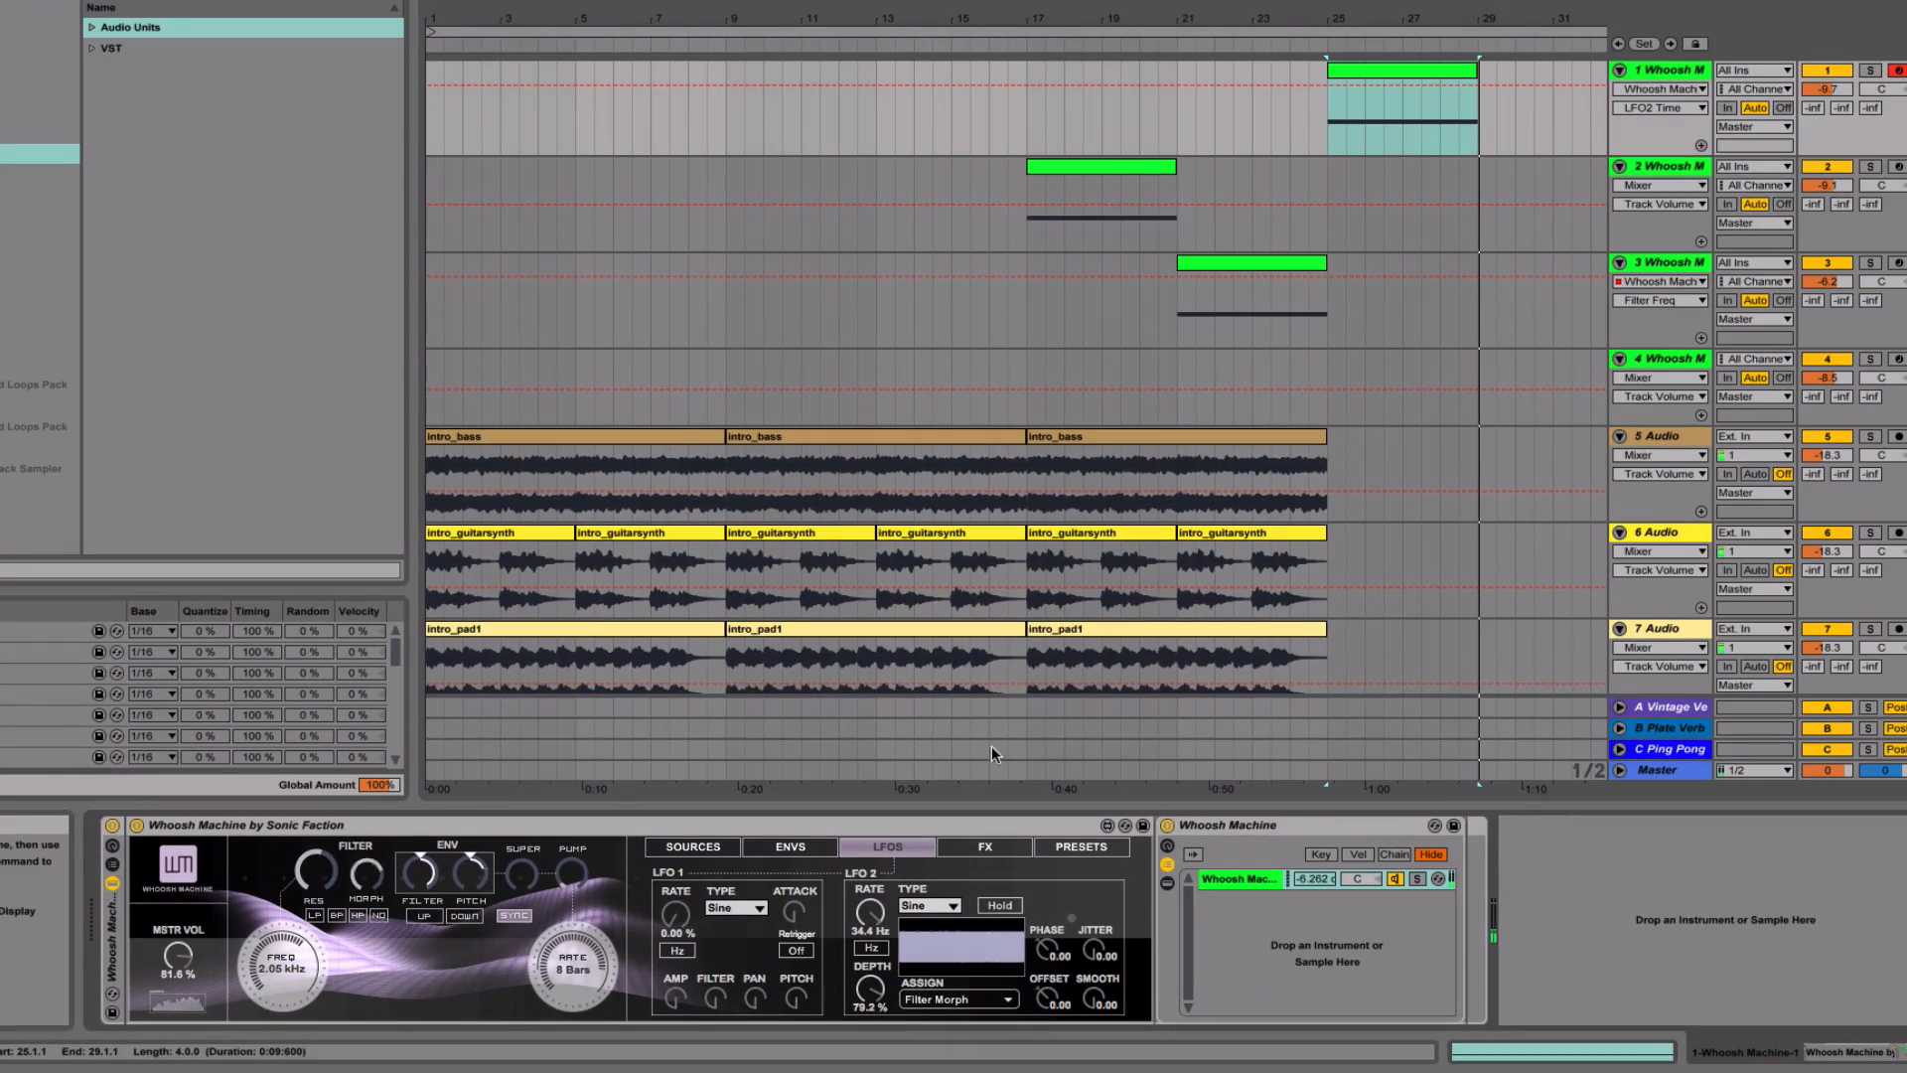
- Automate LFO2 Time over track 1's clip at bar 25 during playback, dipping near bar 27 and curving back up at the clip's end
click(1322, 87)
drag(1403, 84, 1479, 82)
key(space)
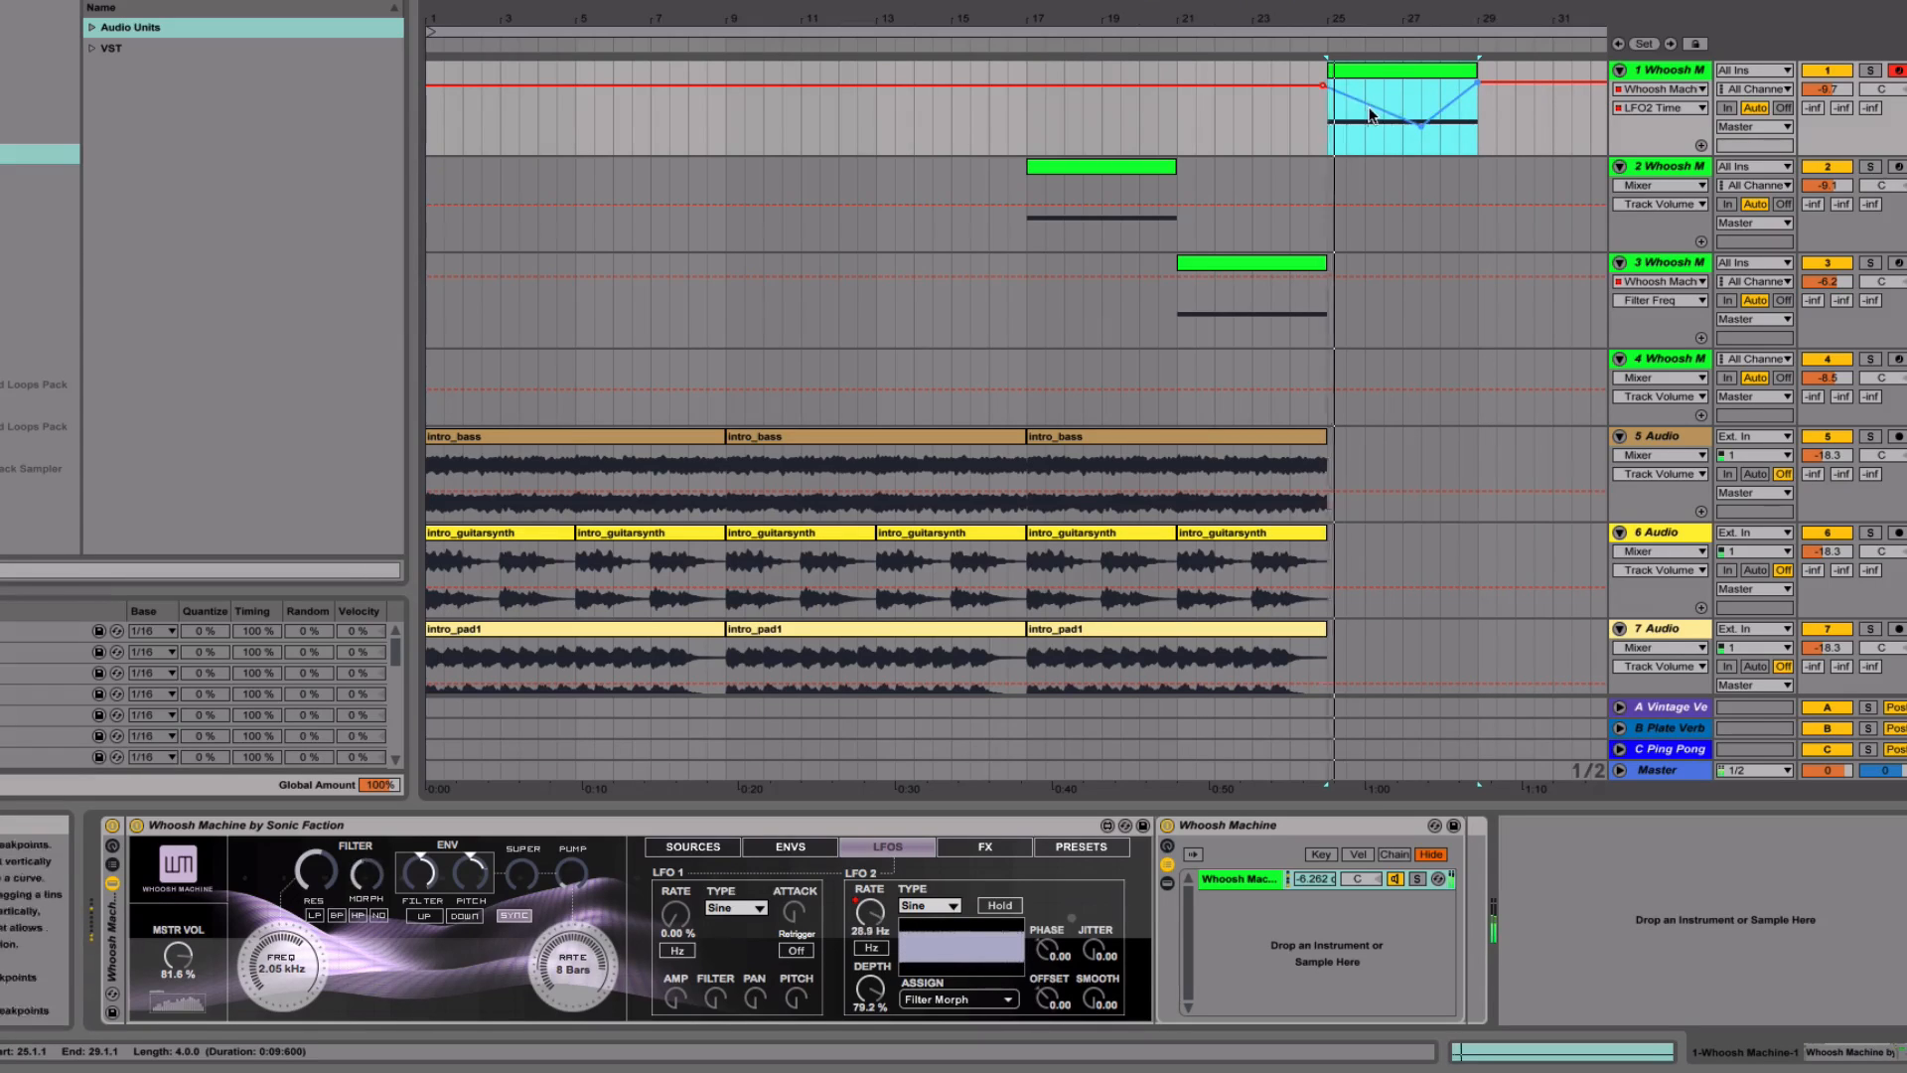
click(1477, 125)
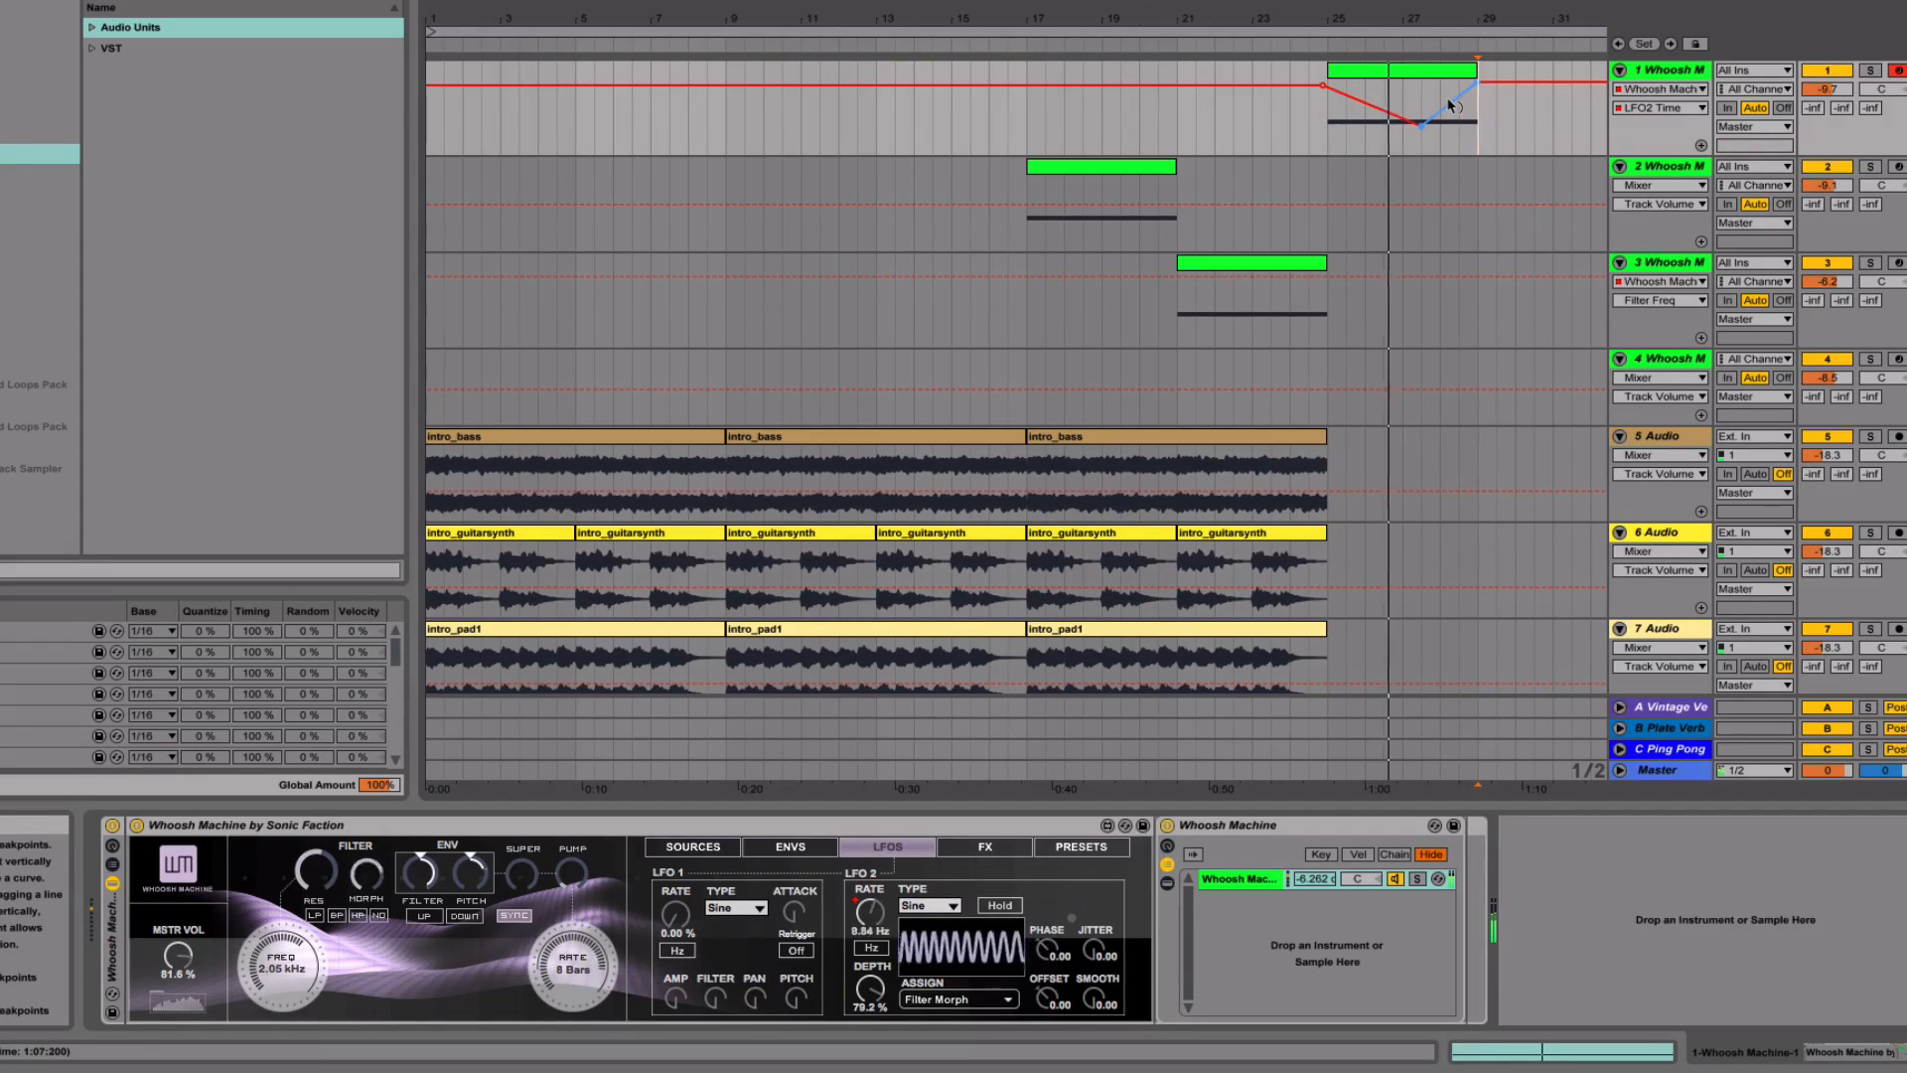
alt+drag(1448, 107, 1421, 134)
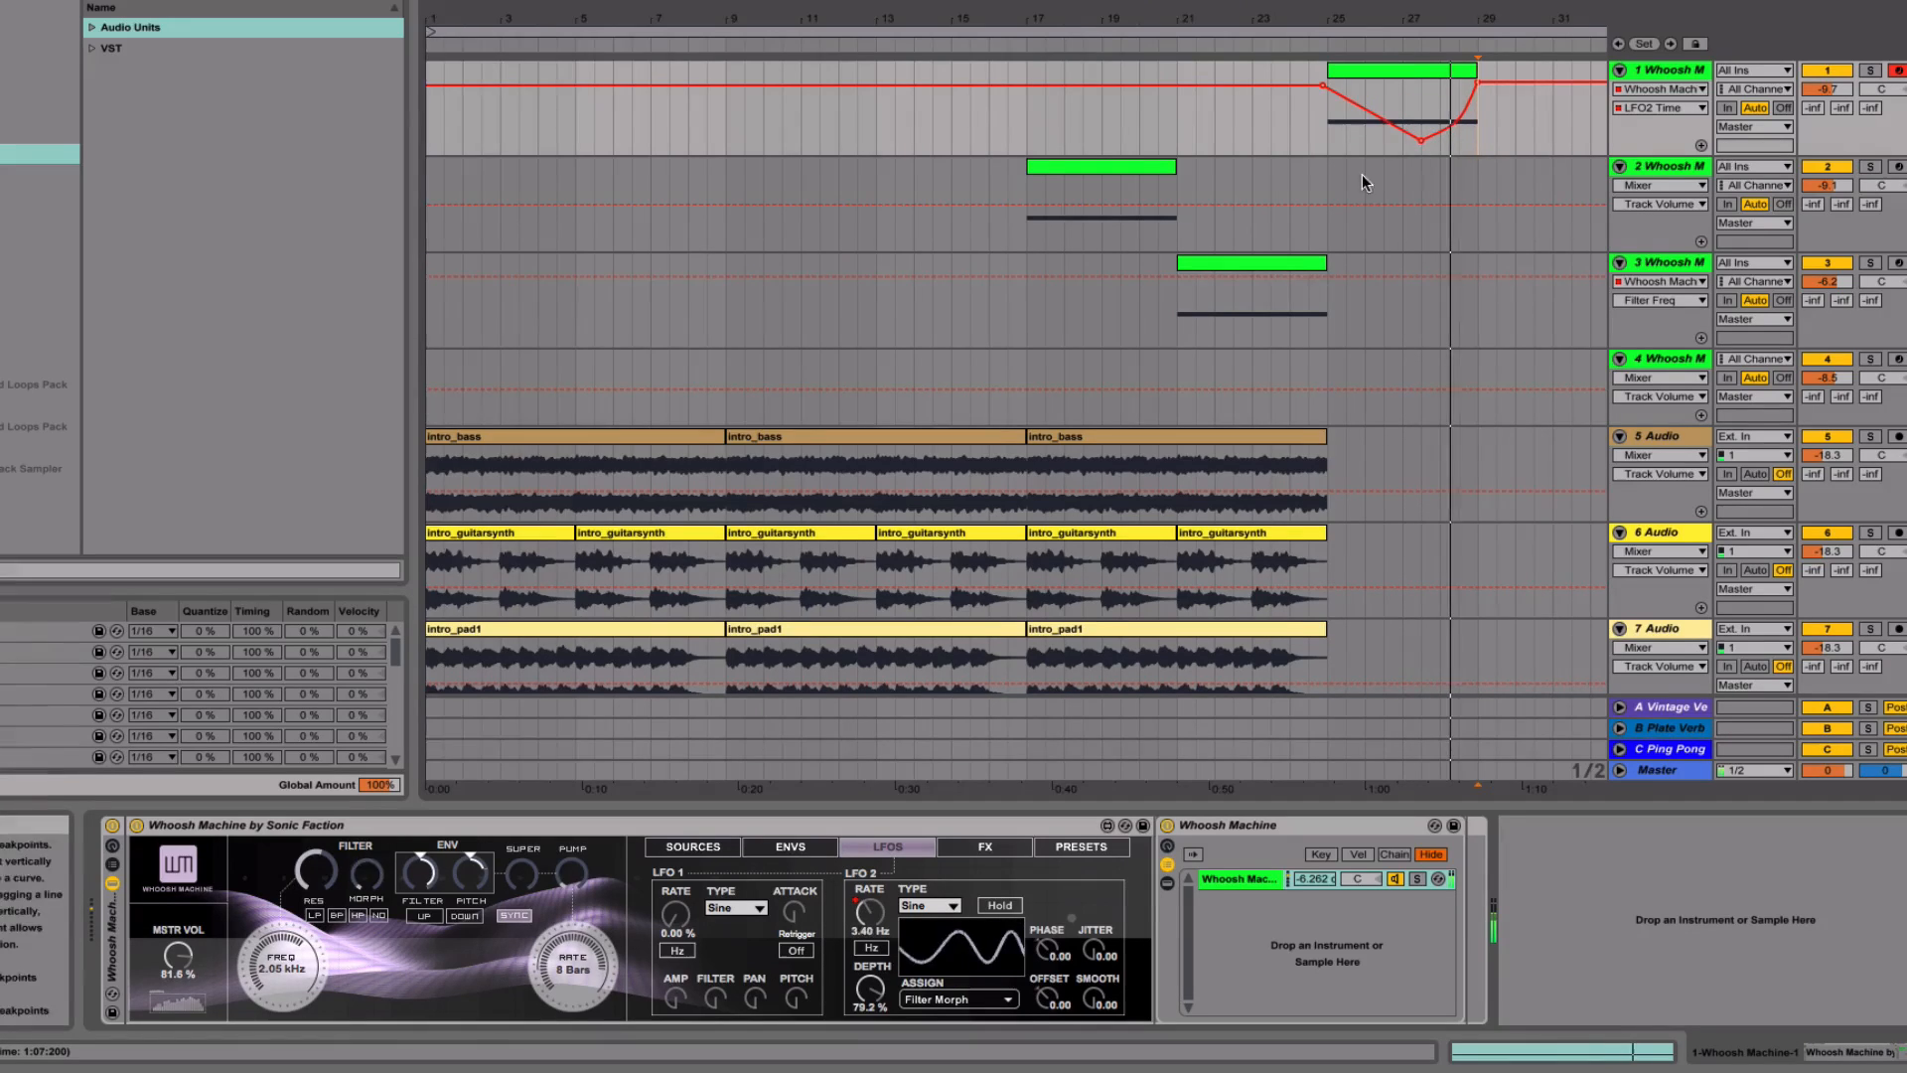
- Show the Whoosh Machine by Sonic Faction automation on track 1 and raise its Redux effect to 51.2 %
scroll(1353, 182, right, 3)
scroll(1353, 182, right, 2)
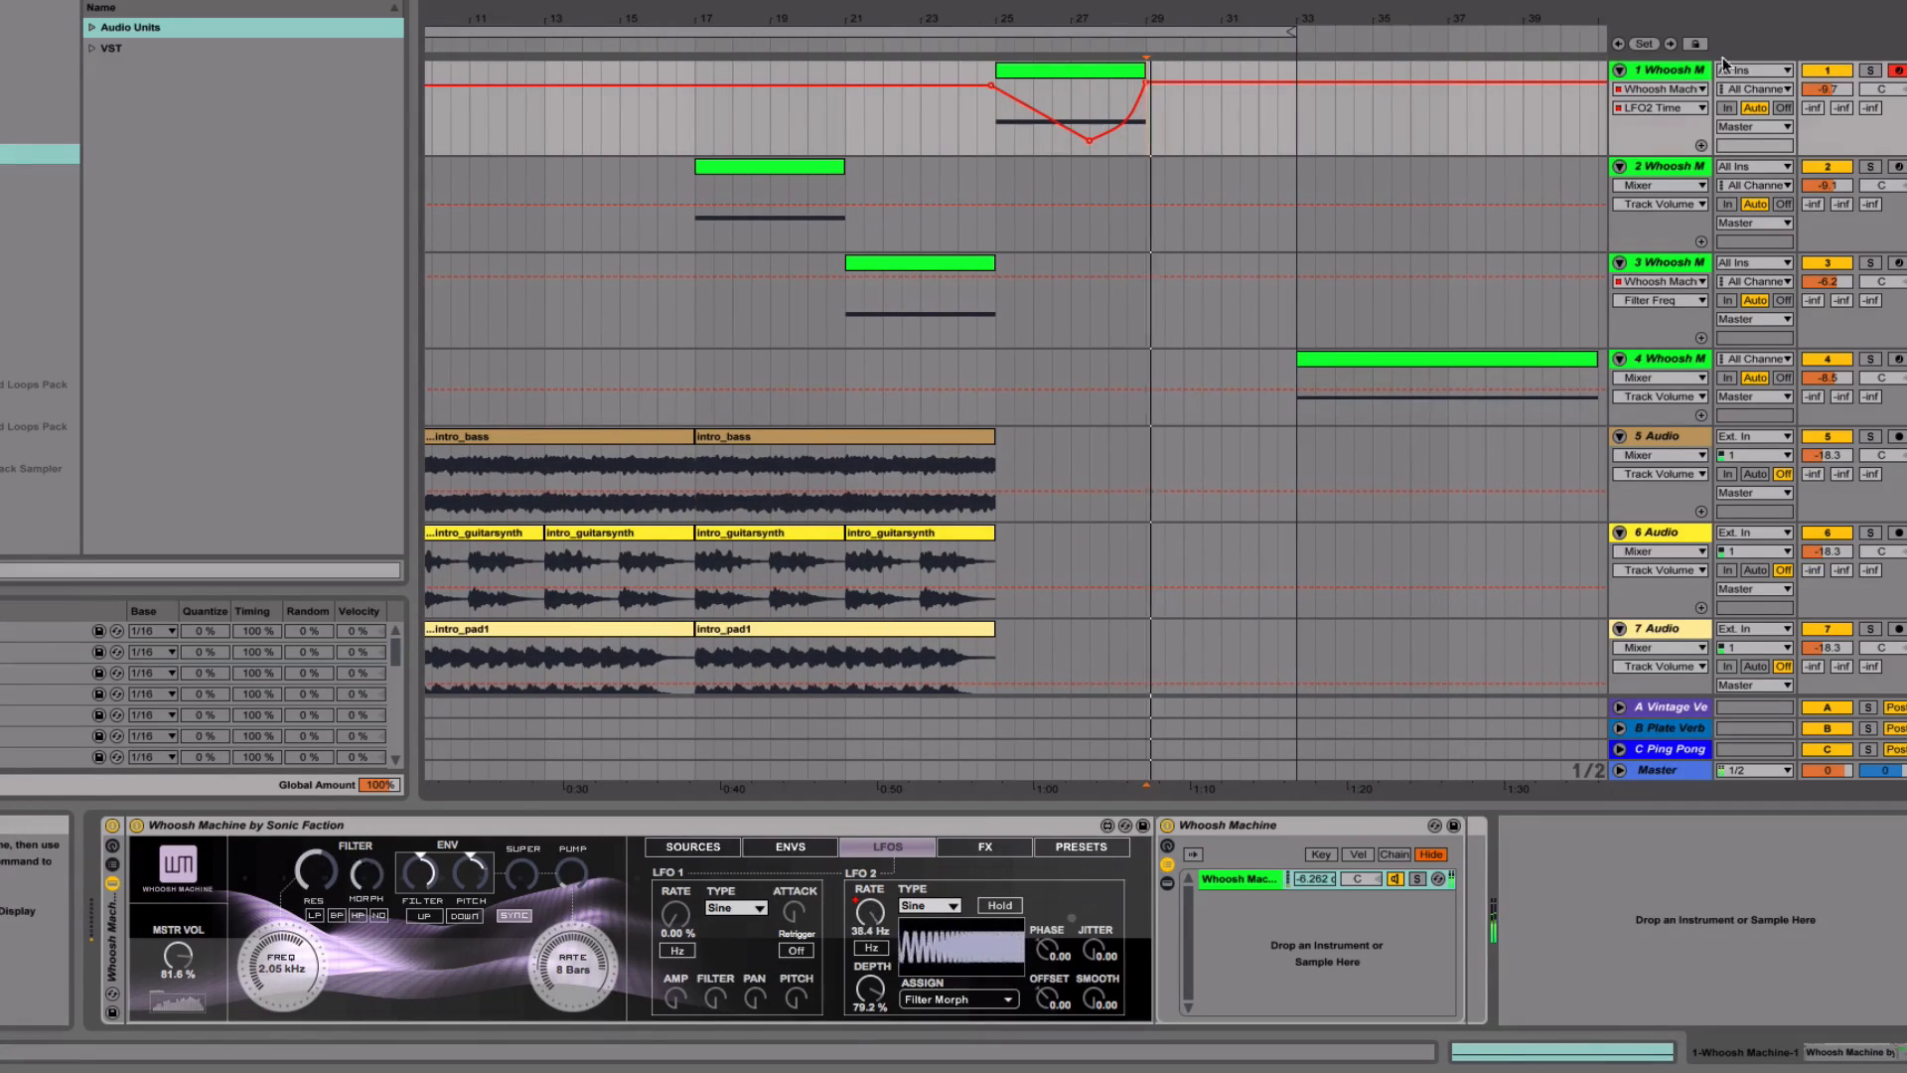
click(1033, 70)
click(1657, 88)
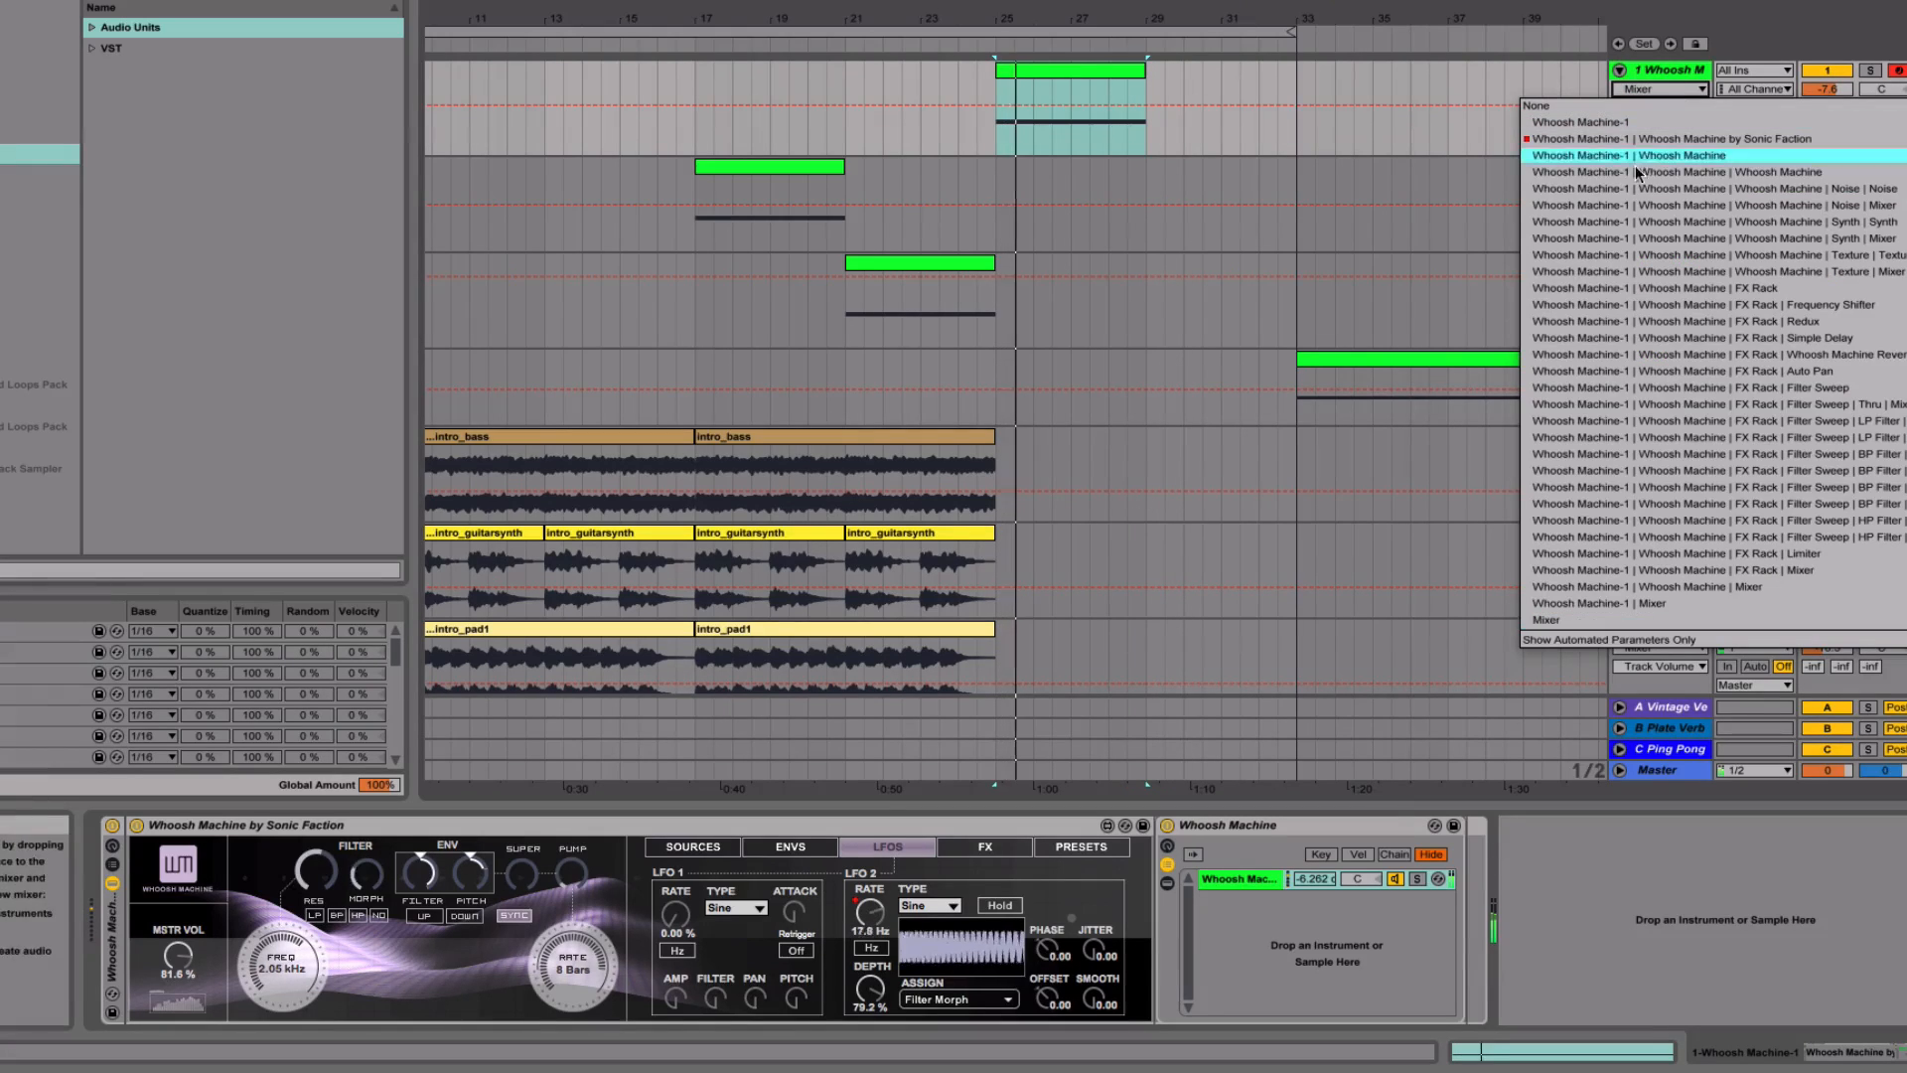
click(1606, 144)
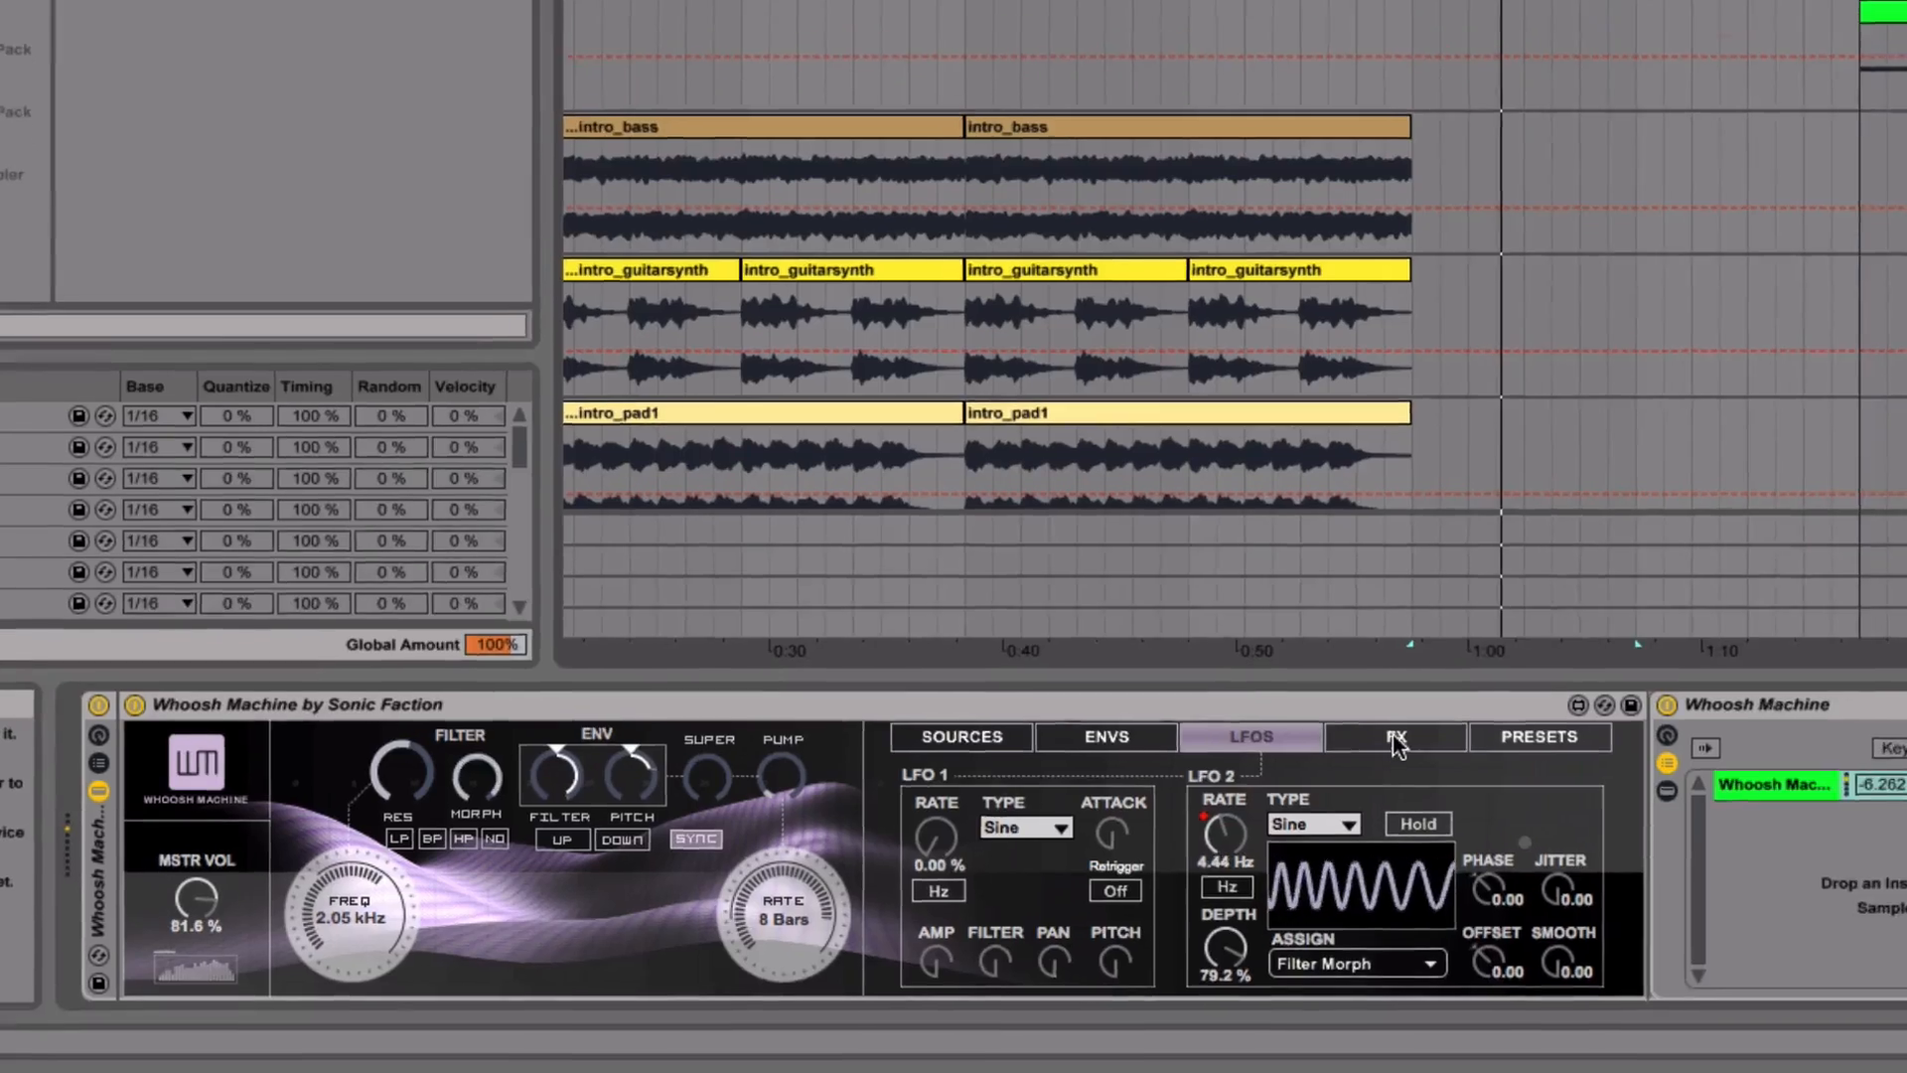
click(1395, 740)
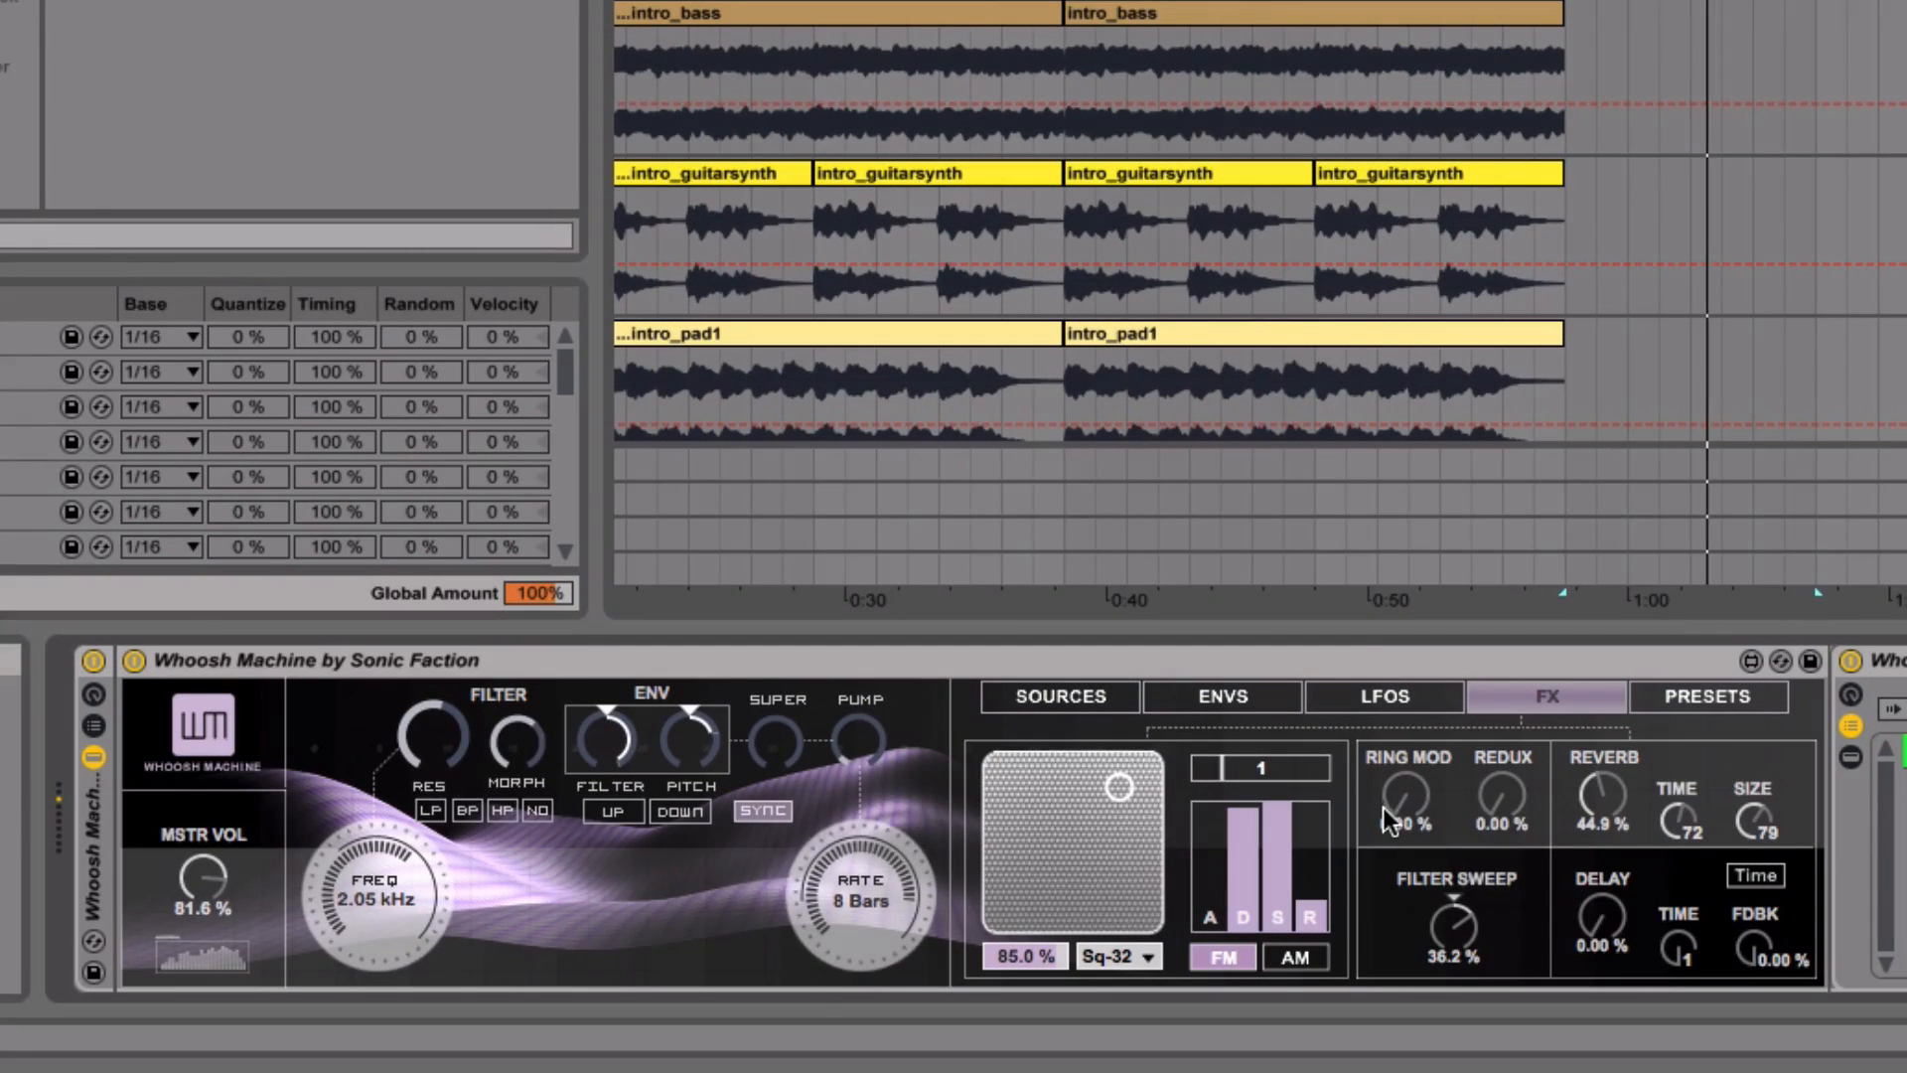
drag(1505, 794, 1505, 711)
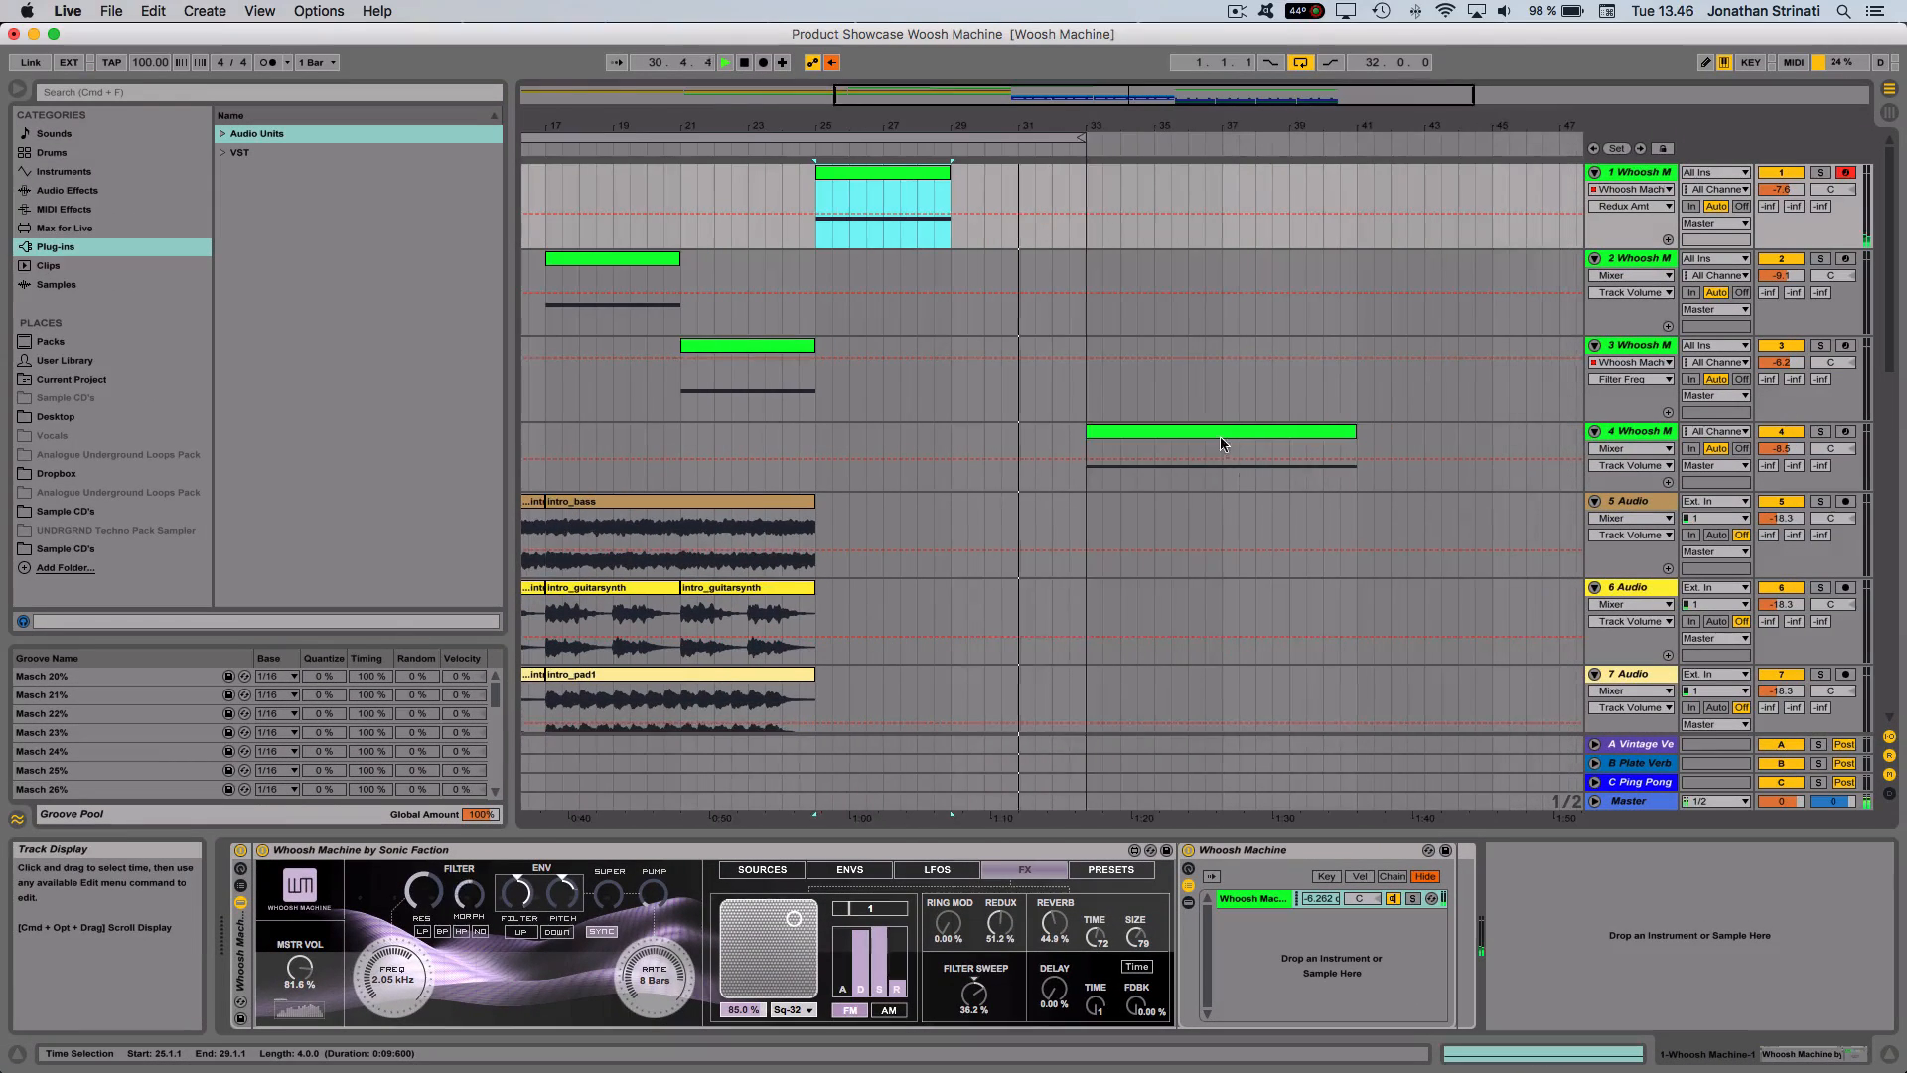
- Loop track 4's clip at bar 33, bring up its Whoosh Machine device, and slightly lower the track volume
click(1219, 426)
key(super+l)
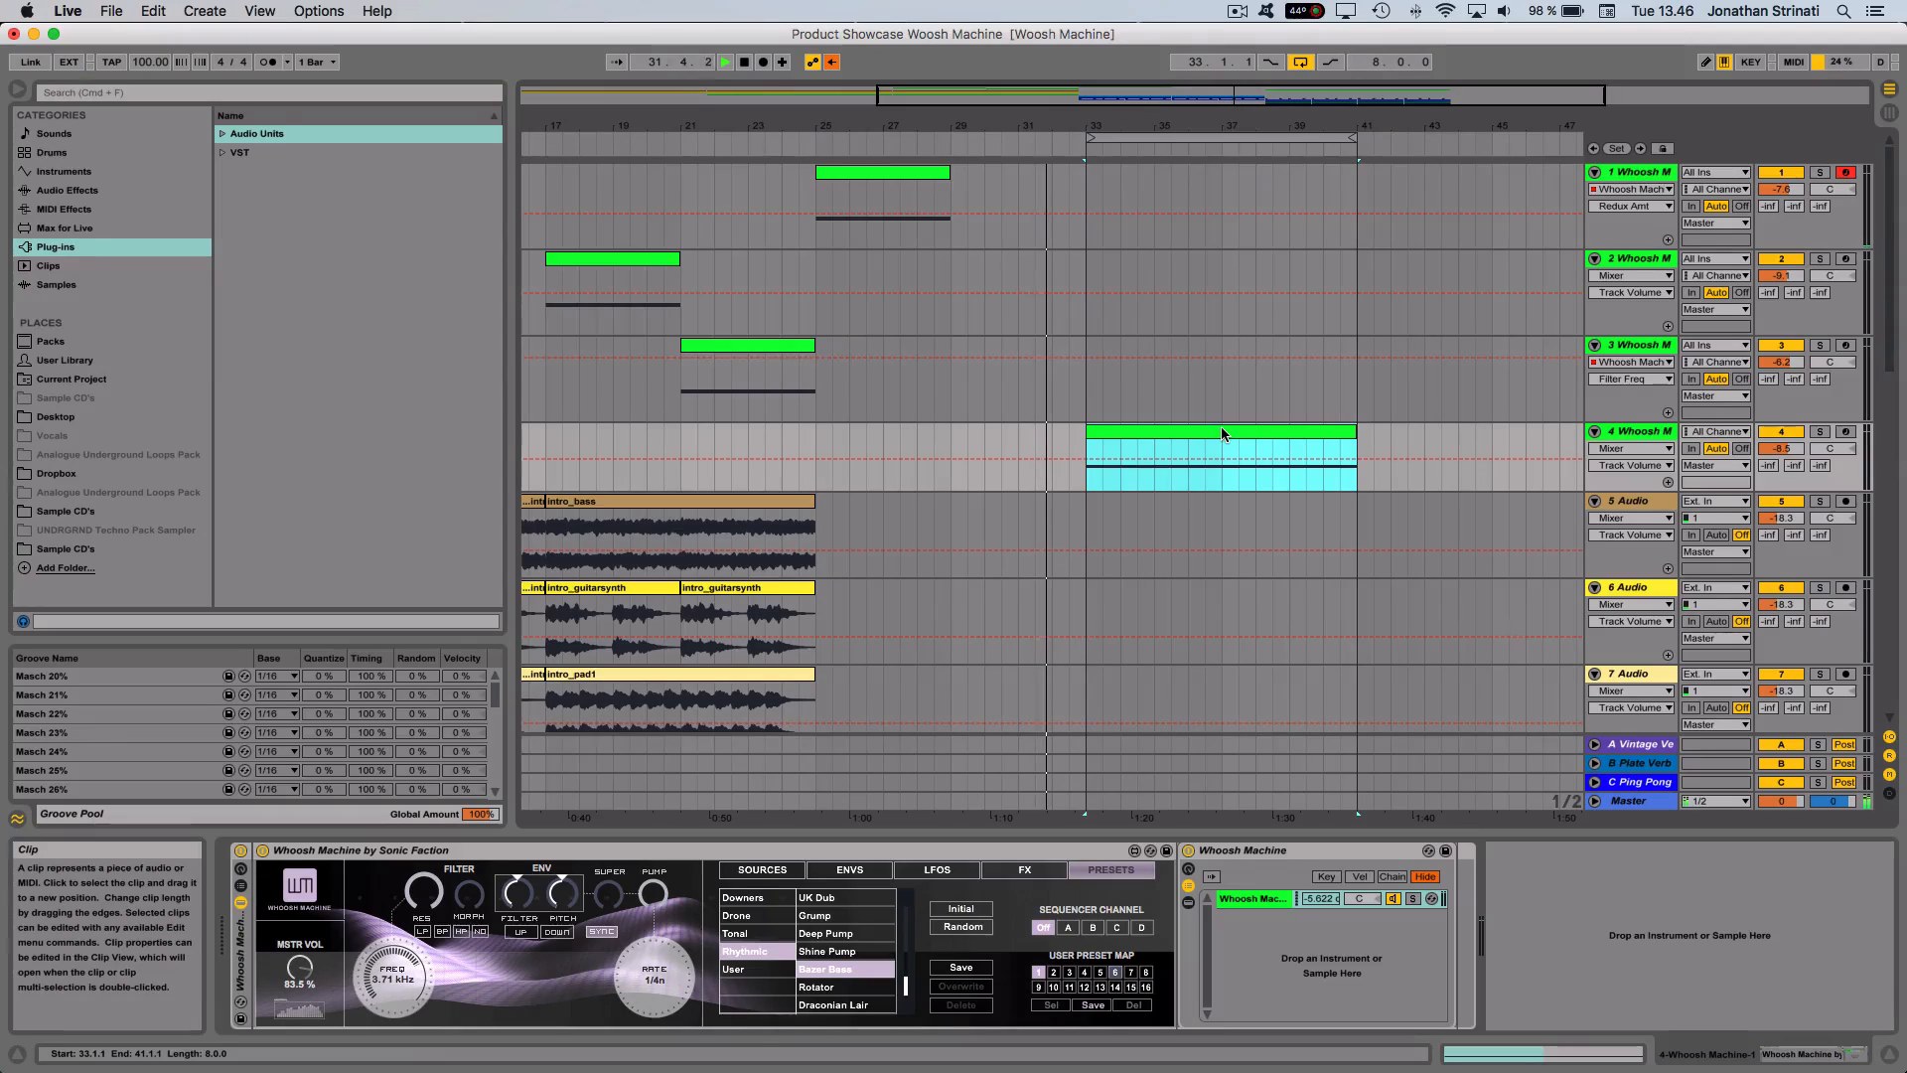
click(1636, 433)
drag(1781, 448, 1781, 453)
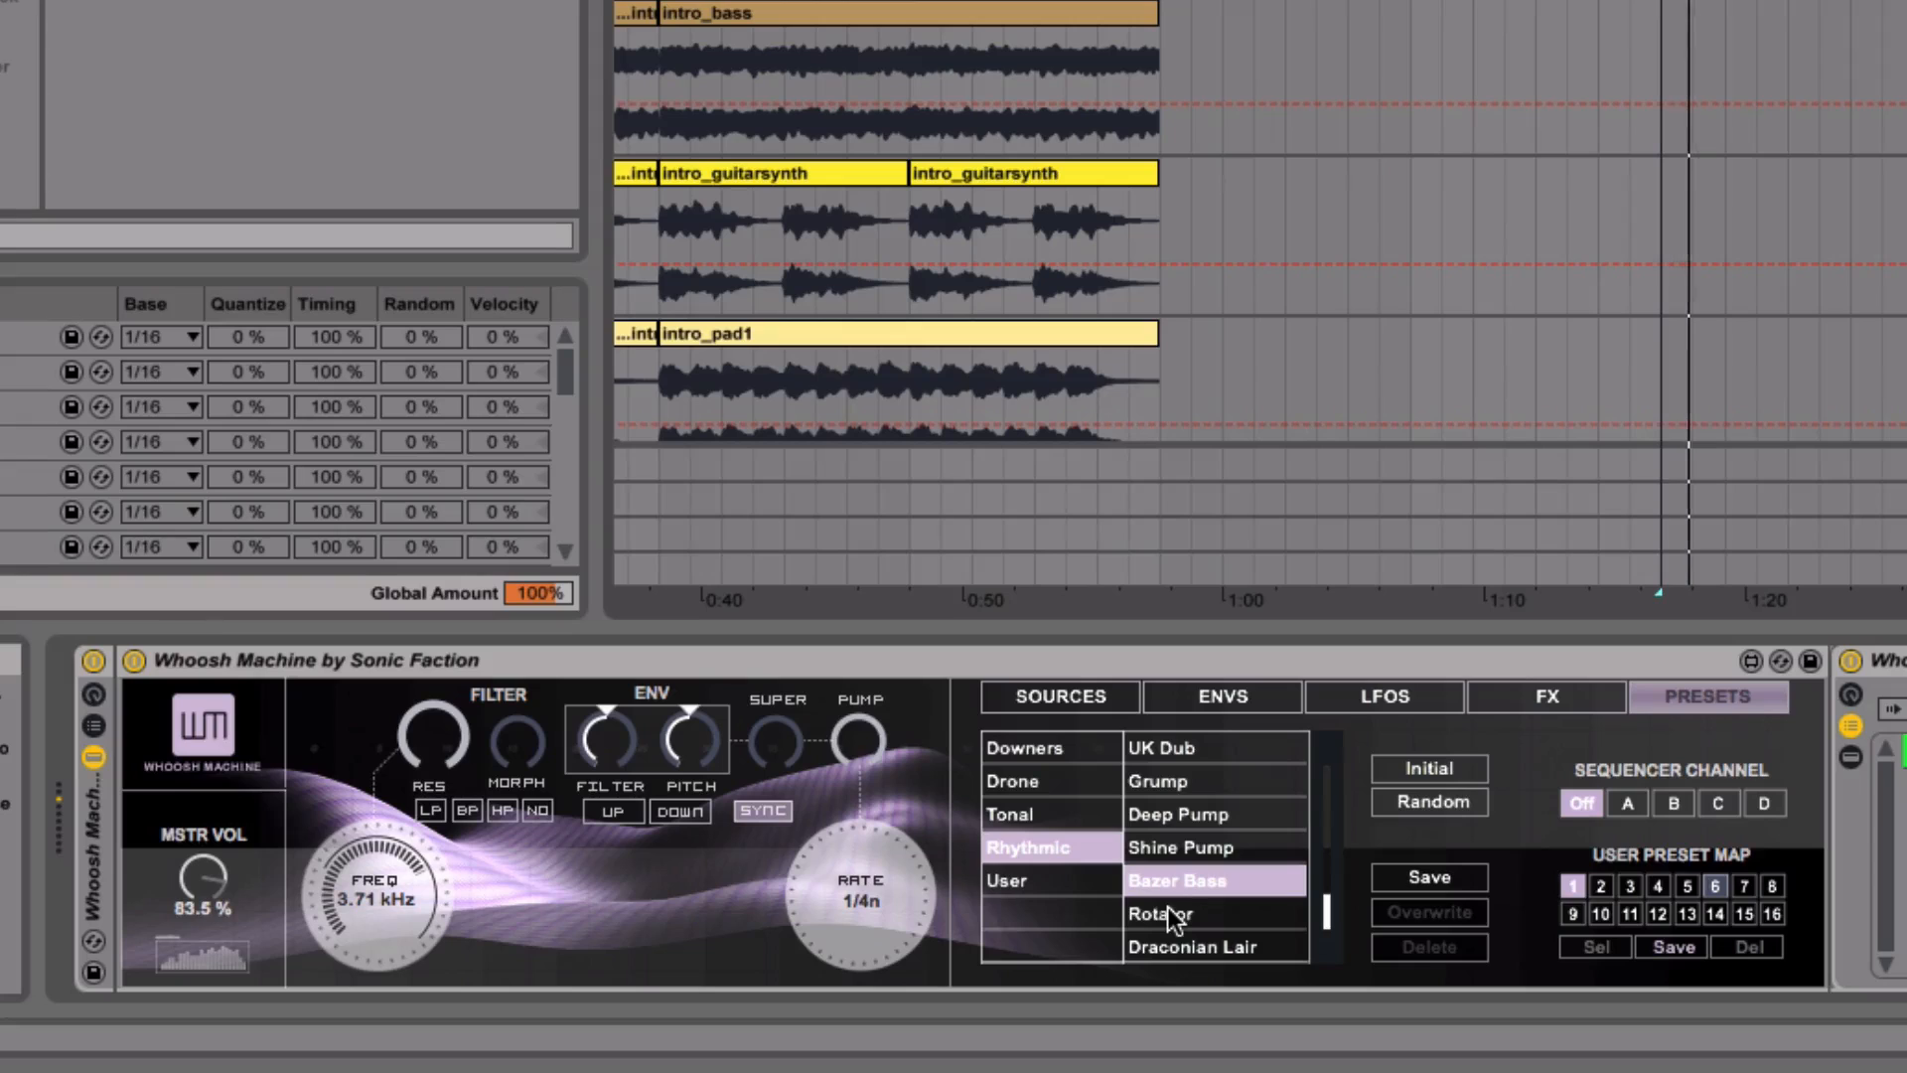
- Lower Bazer Bass's filter frequency to 911 Hz, audition the Rhythmic presets Grump and Altitude, and reload Bazer Bass
mouse_move(374, 868)
mouse_down()
mouse_move(374, 923)
mouse_move(374, 856)
mouse_move(373, 879)
mouse_up()
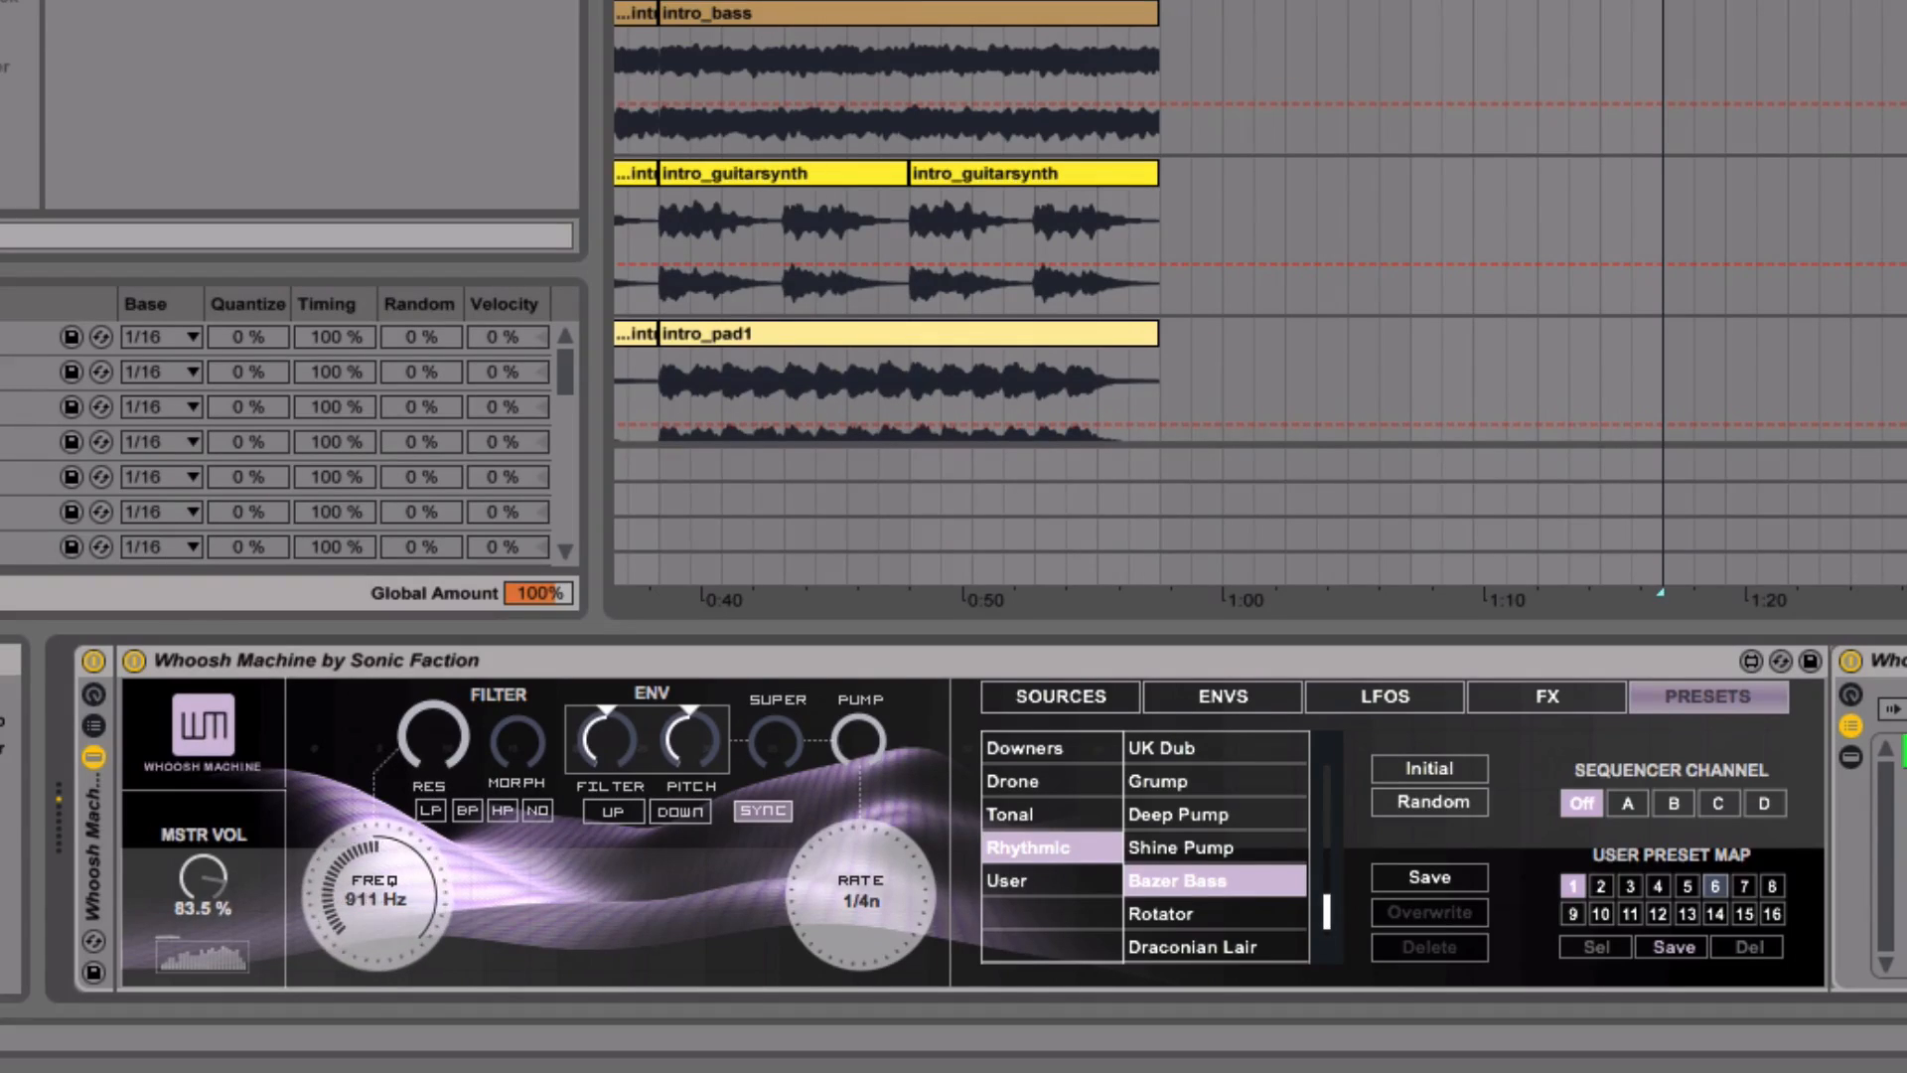
click(1144, 785)
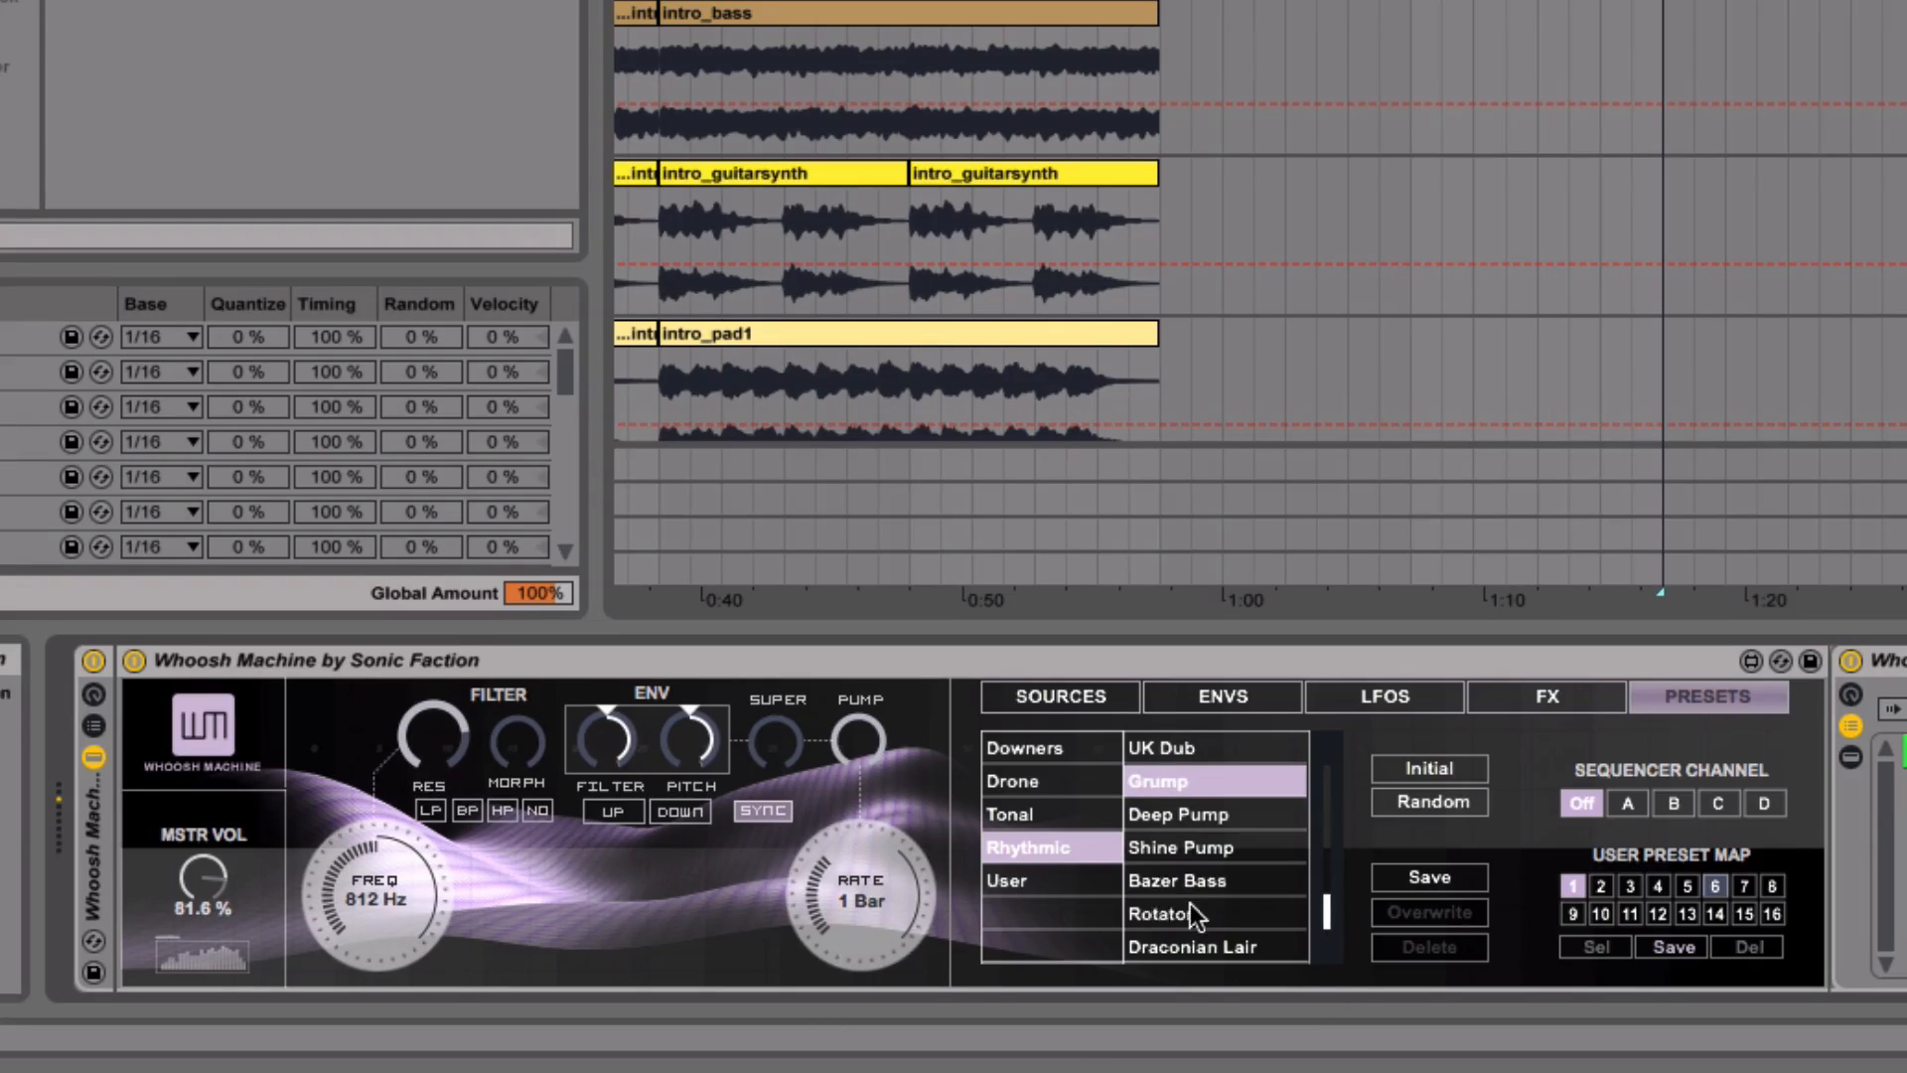
scroll(1189, 912, up, 3)
click(1177, 840)
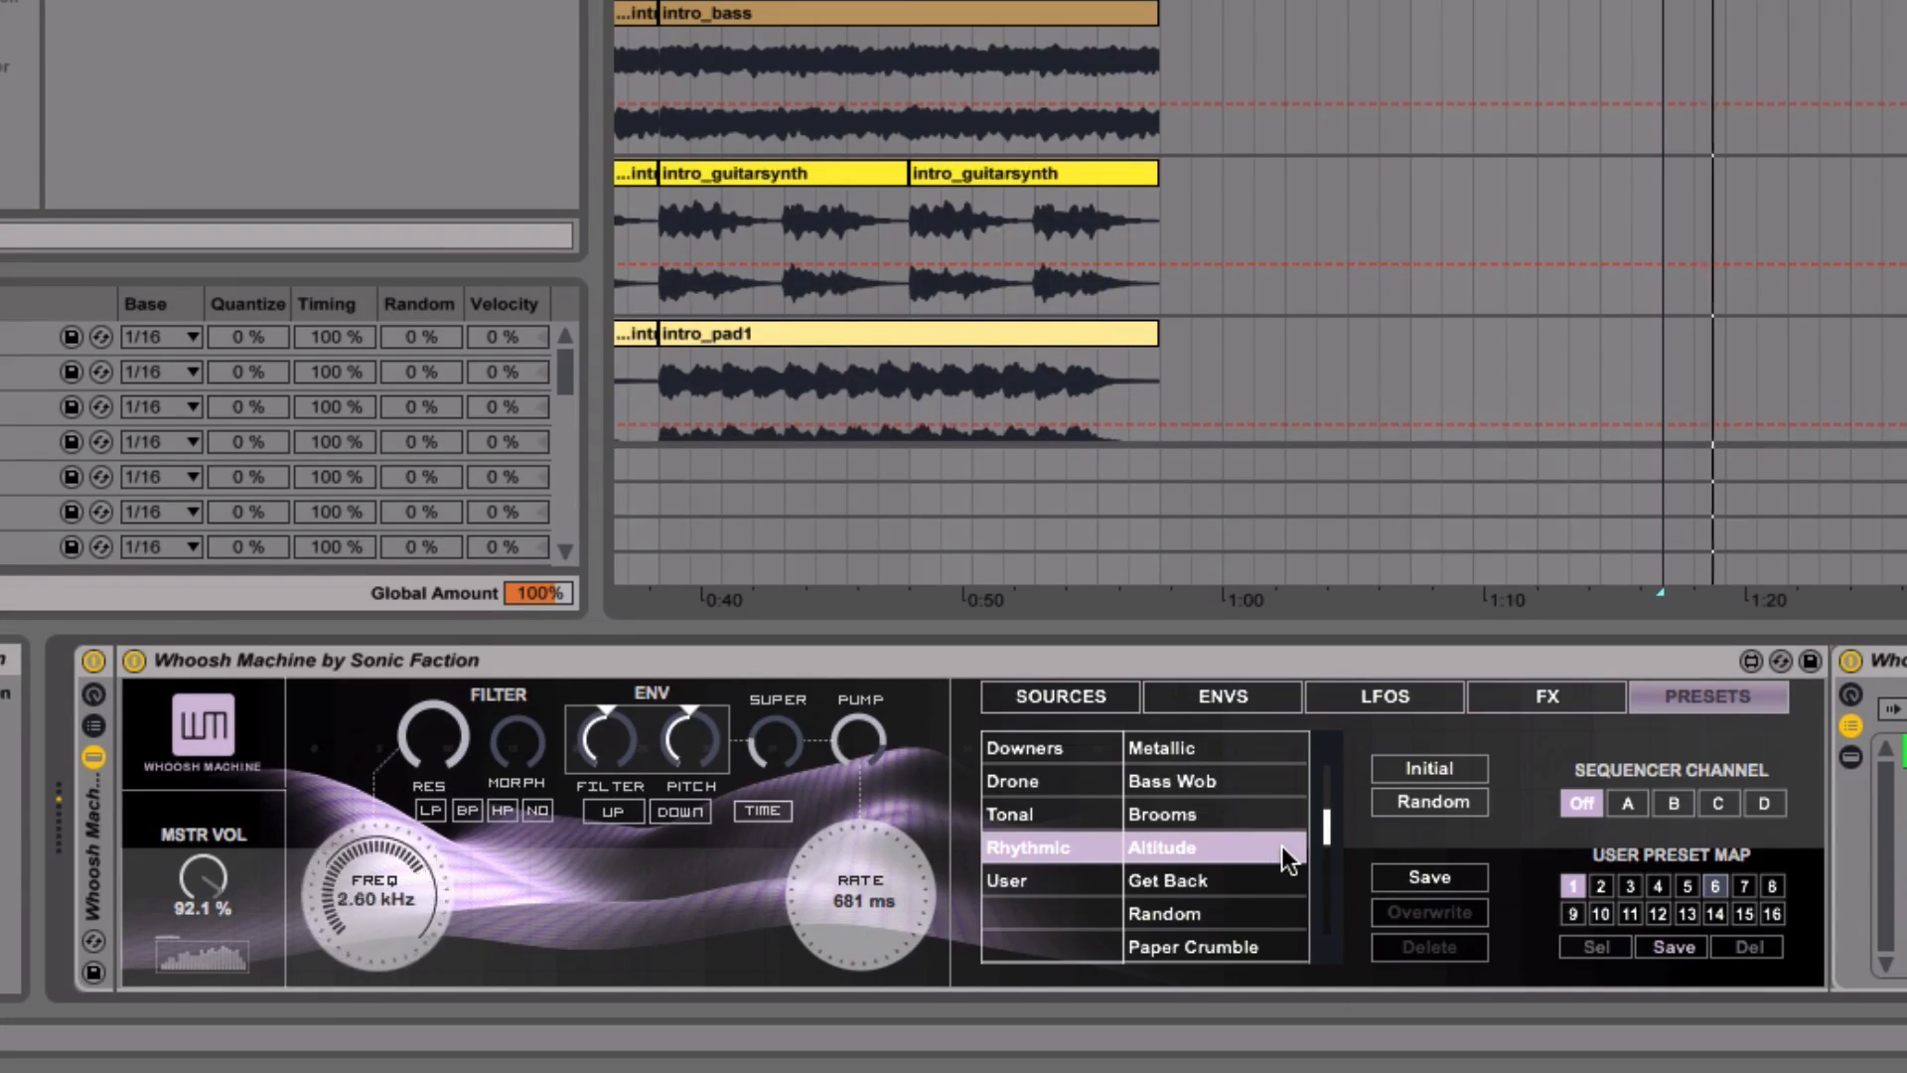
scroll(1215, 848, down, 5)
scroll(1216, 848, down, 7)
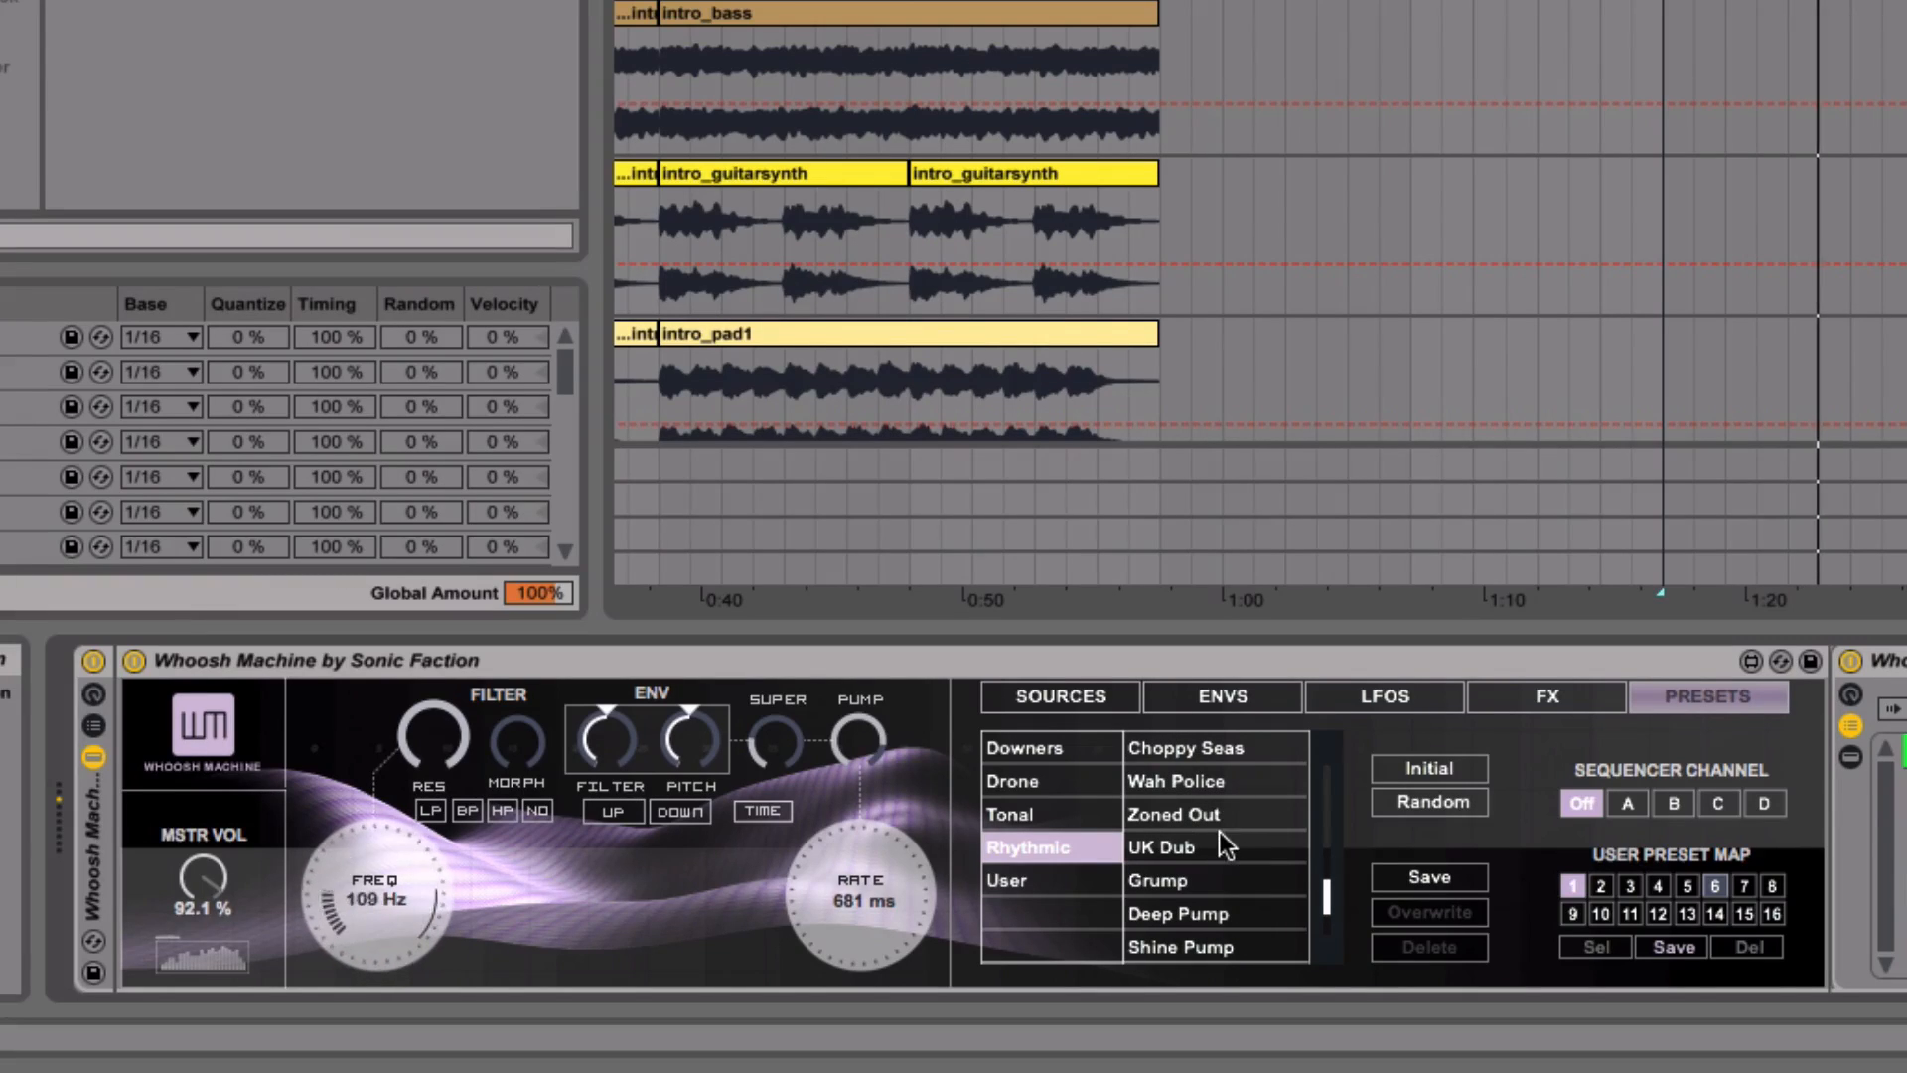
scroll(1207, 919, down, 3)
click(1172, 880)
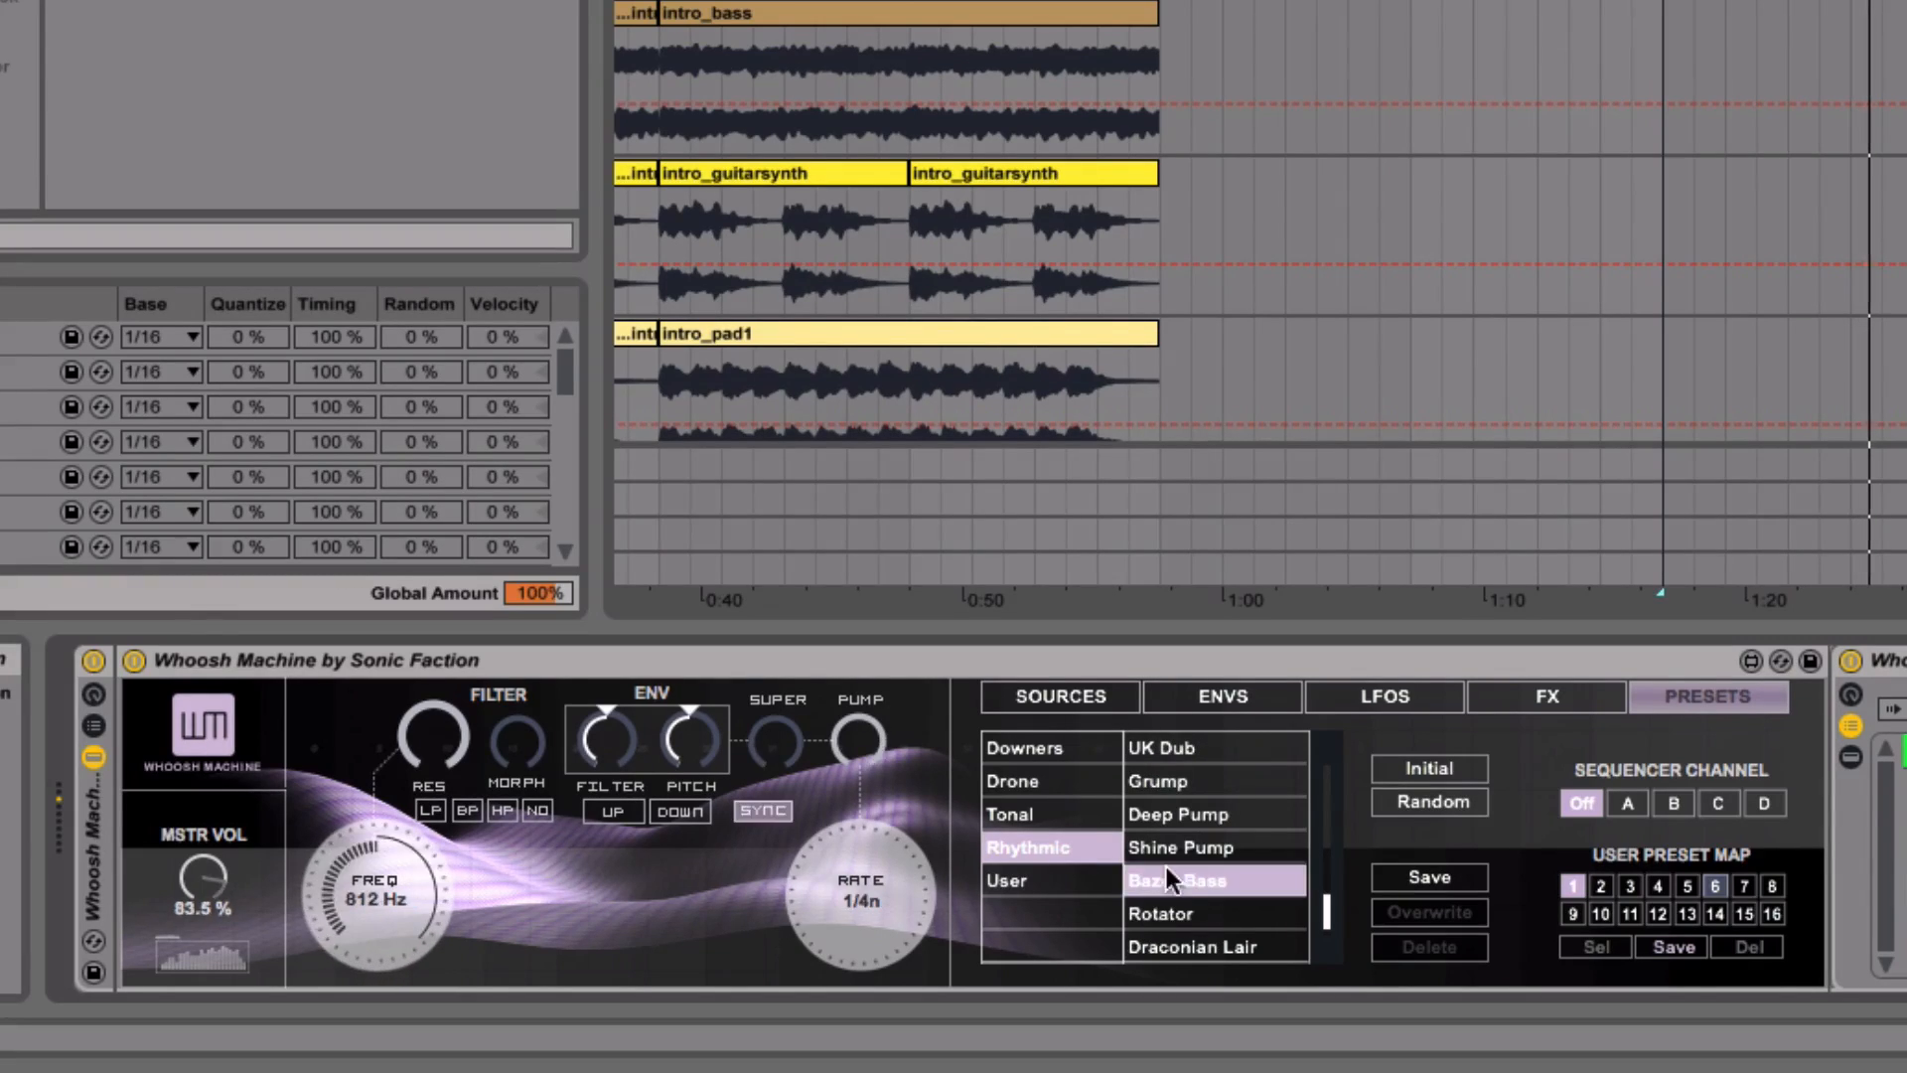
- Change Bazer Bass's FM effect to 75 % with the Sine-4 waveform
click(1546, 704)
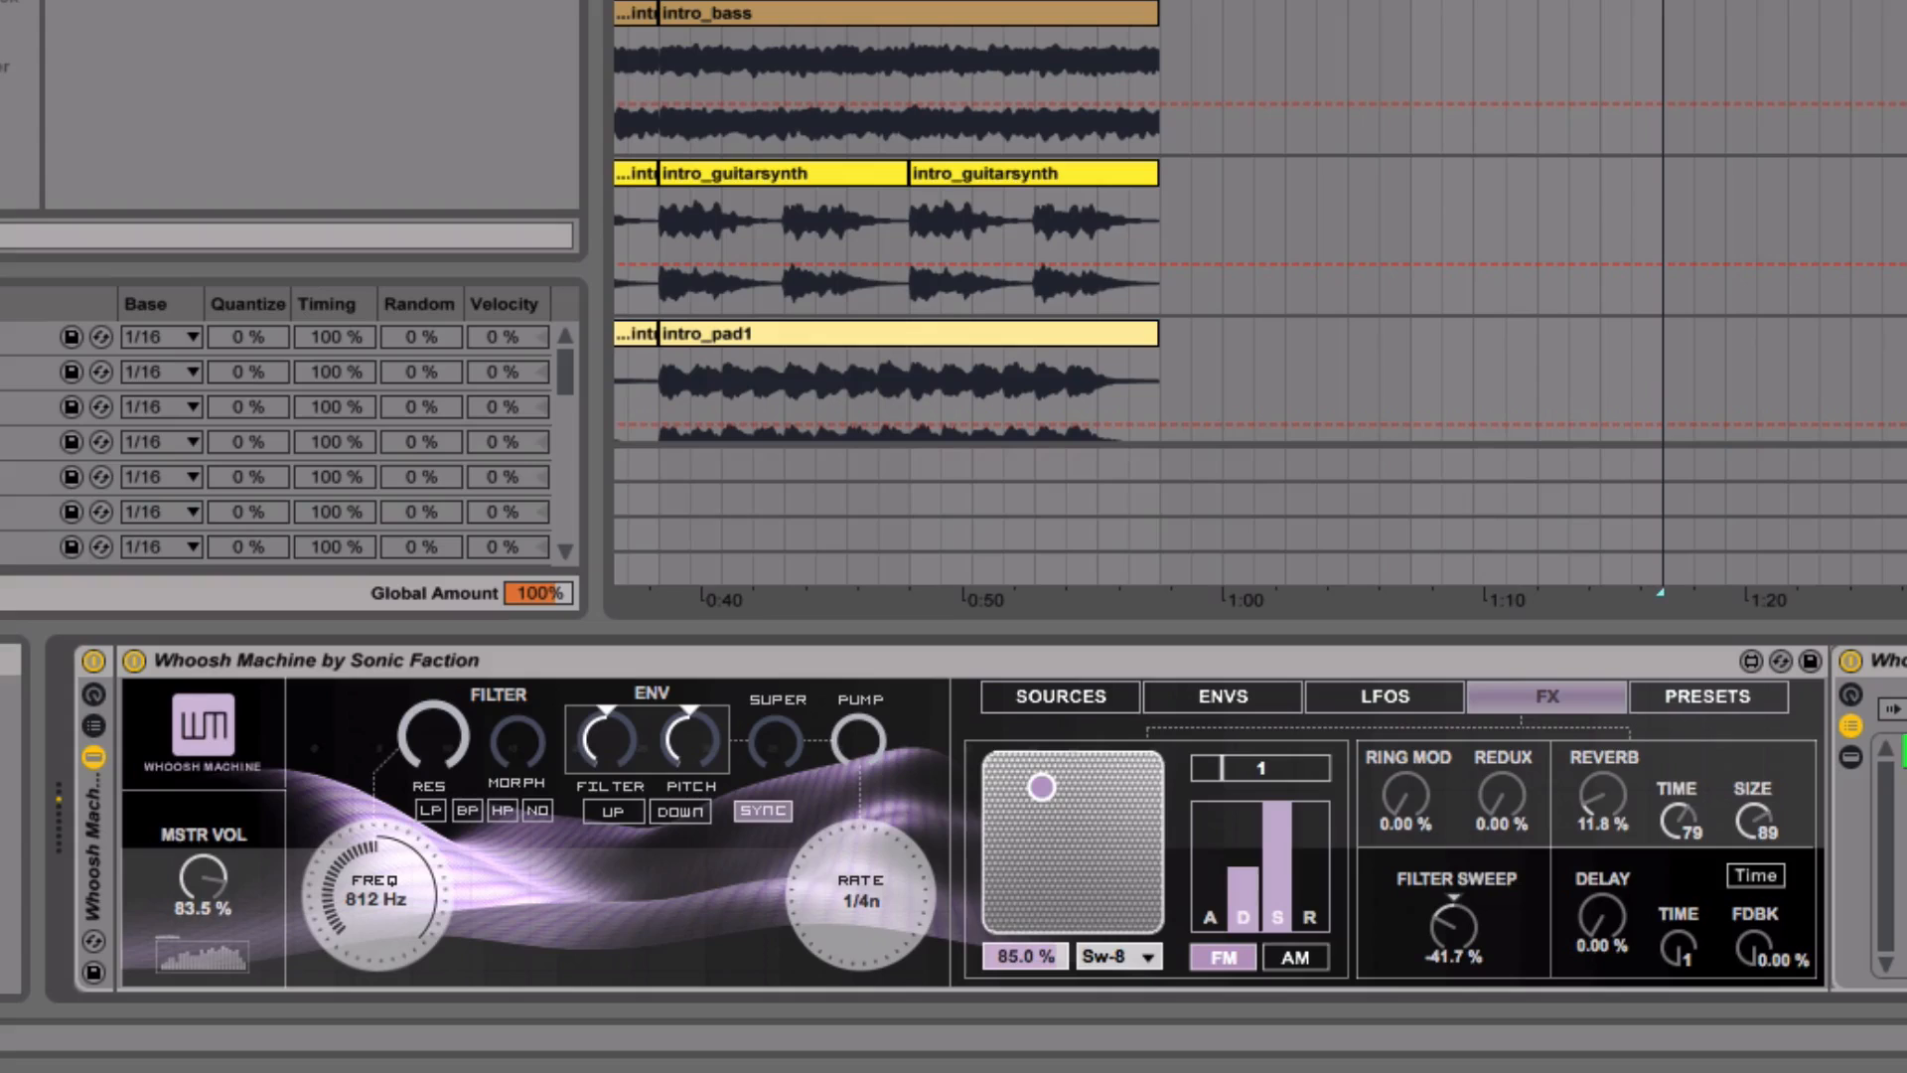
drag(1050, 836, 1003, 799)
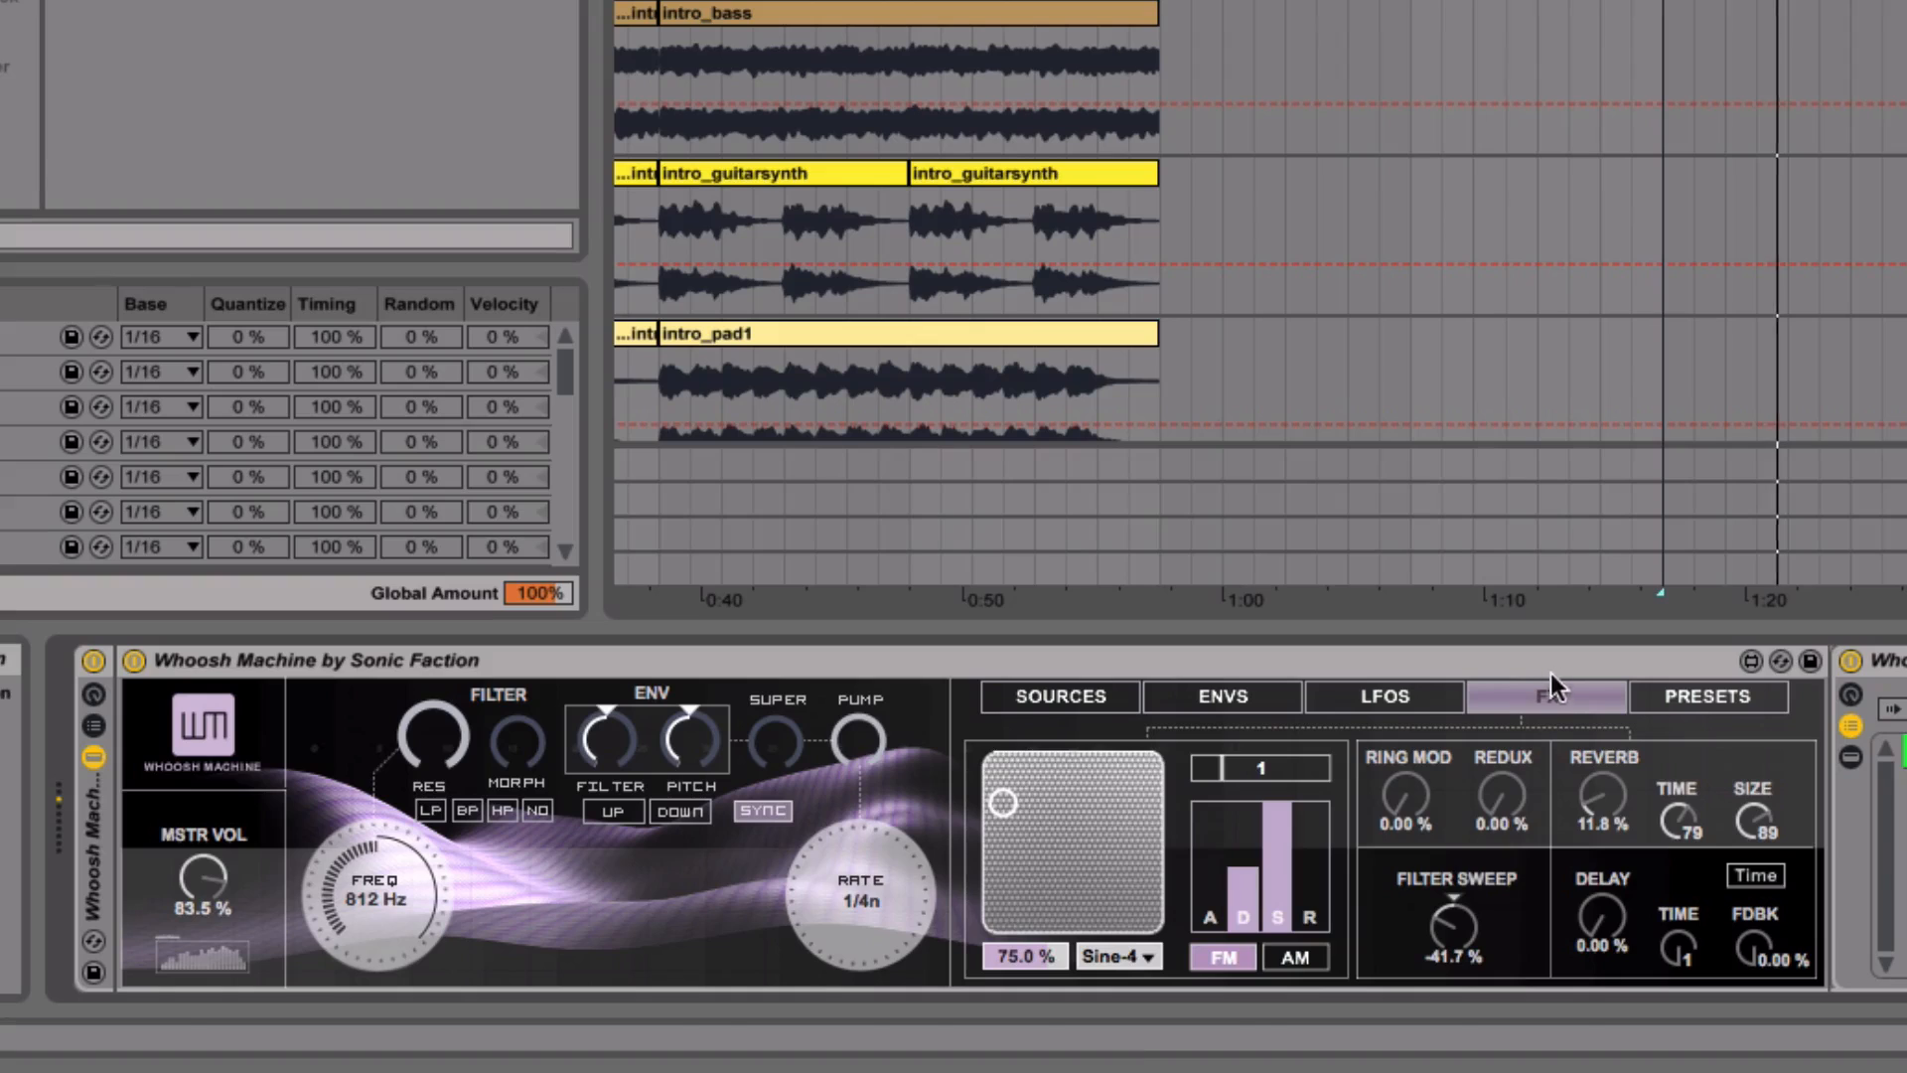
- Audition the Drone presets Wait a Second, Kaselic and Tik Tok, raising Kaselic's filter frequency to 1.92 kHz
click(1650, 701)
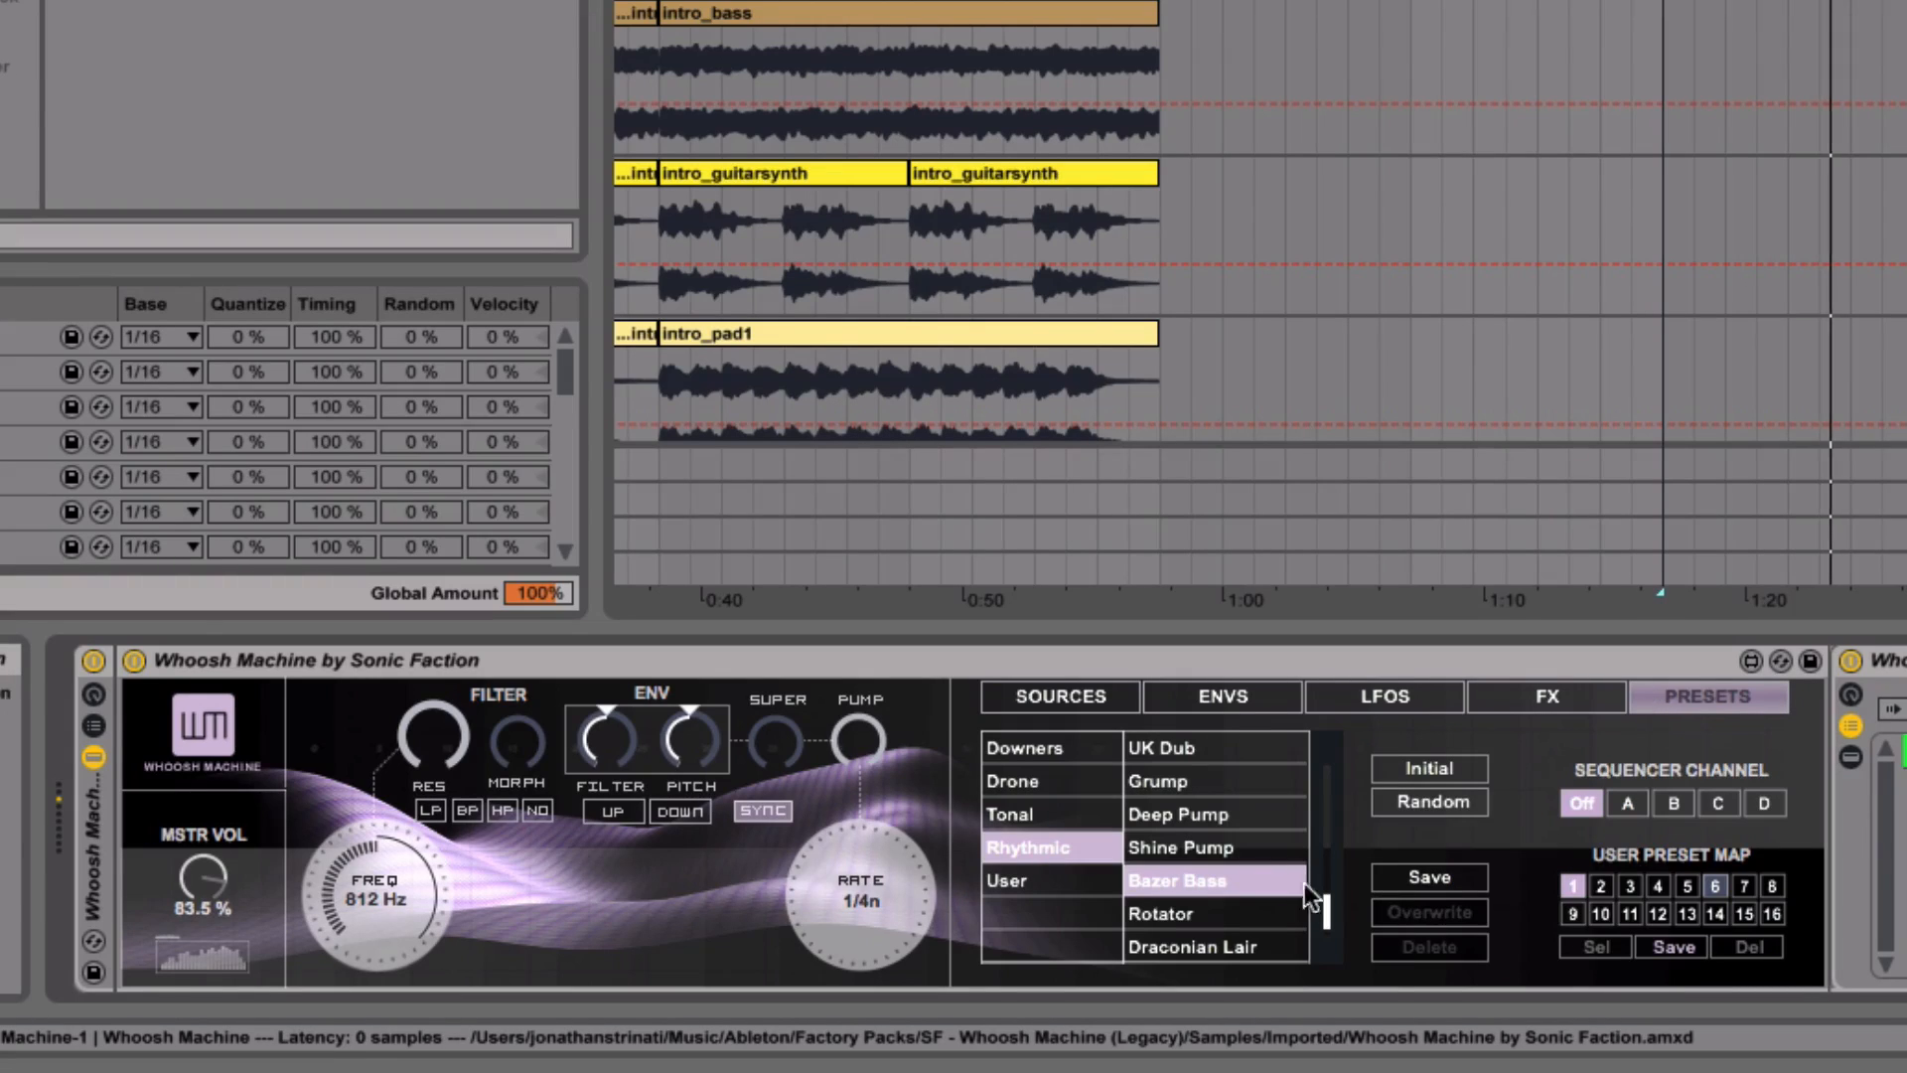
click(1023, 784)
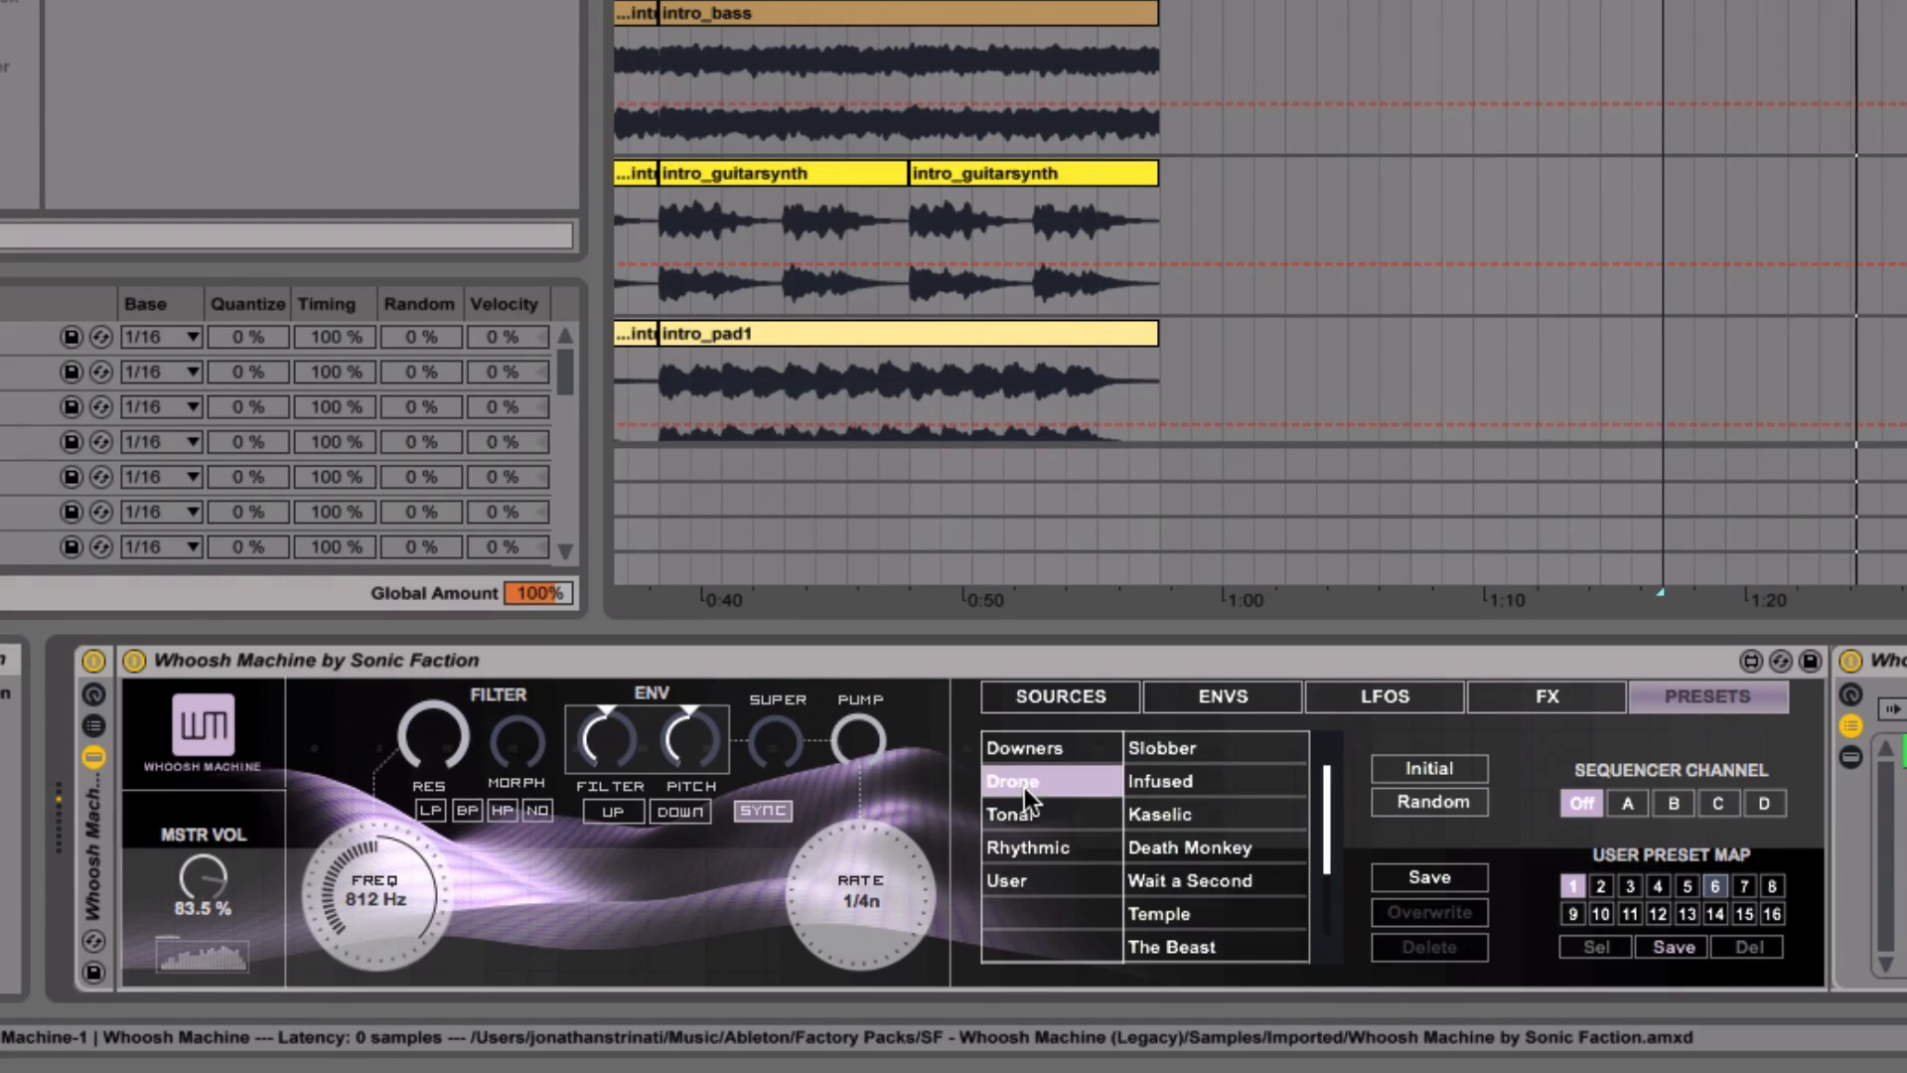
click(1199, 886)
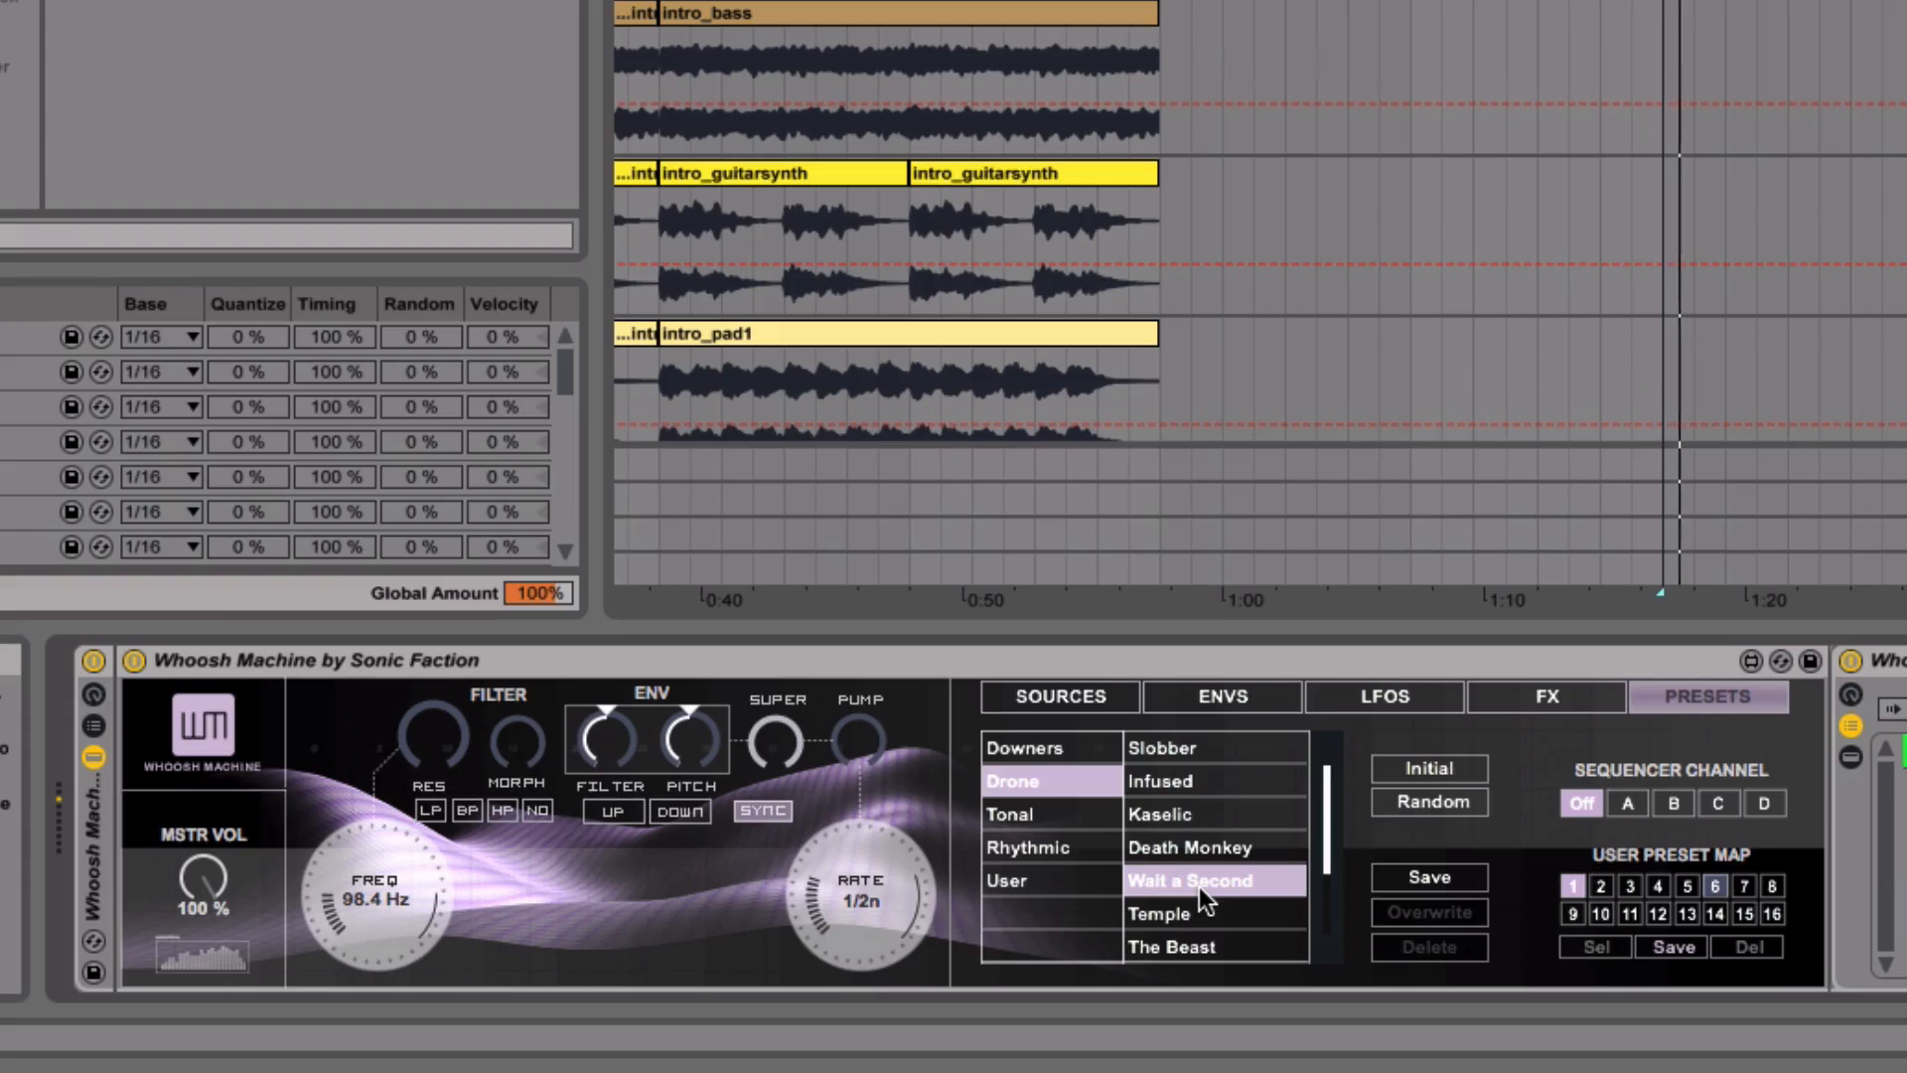
click(1196, 814)
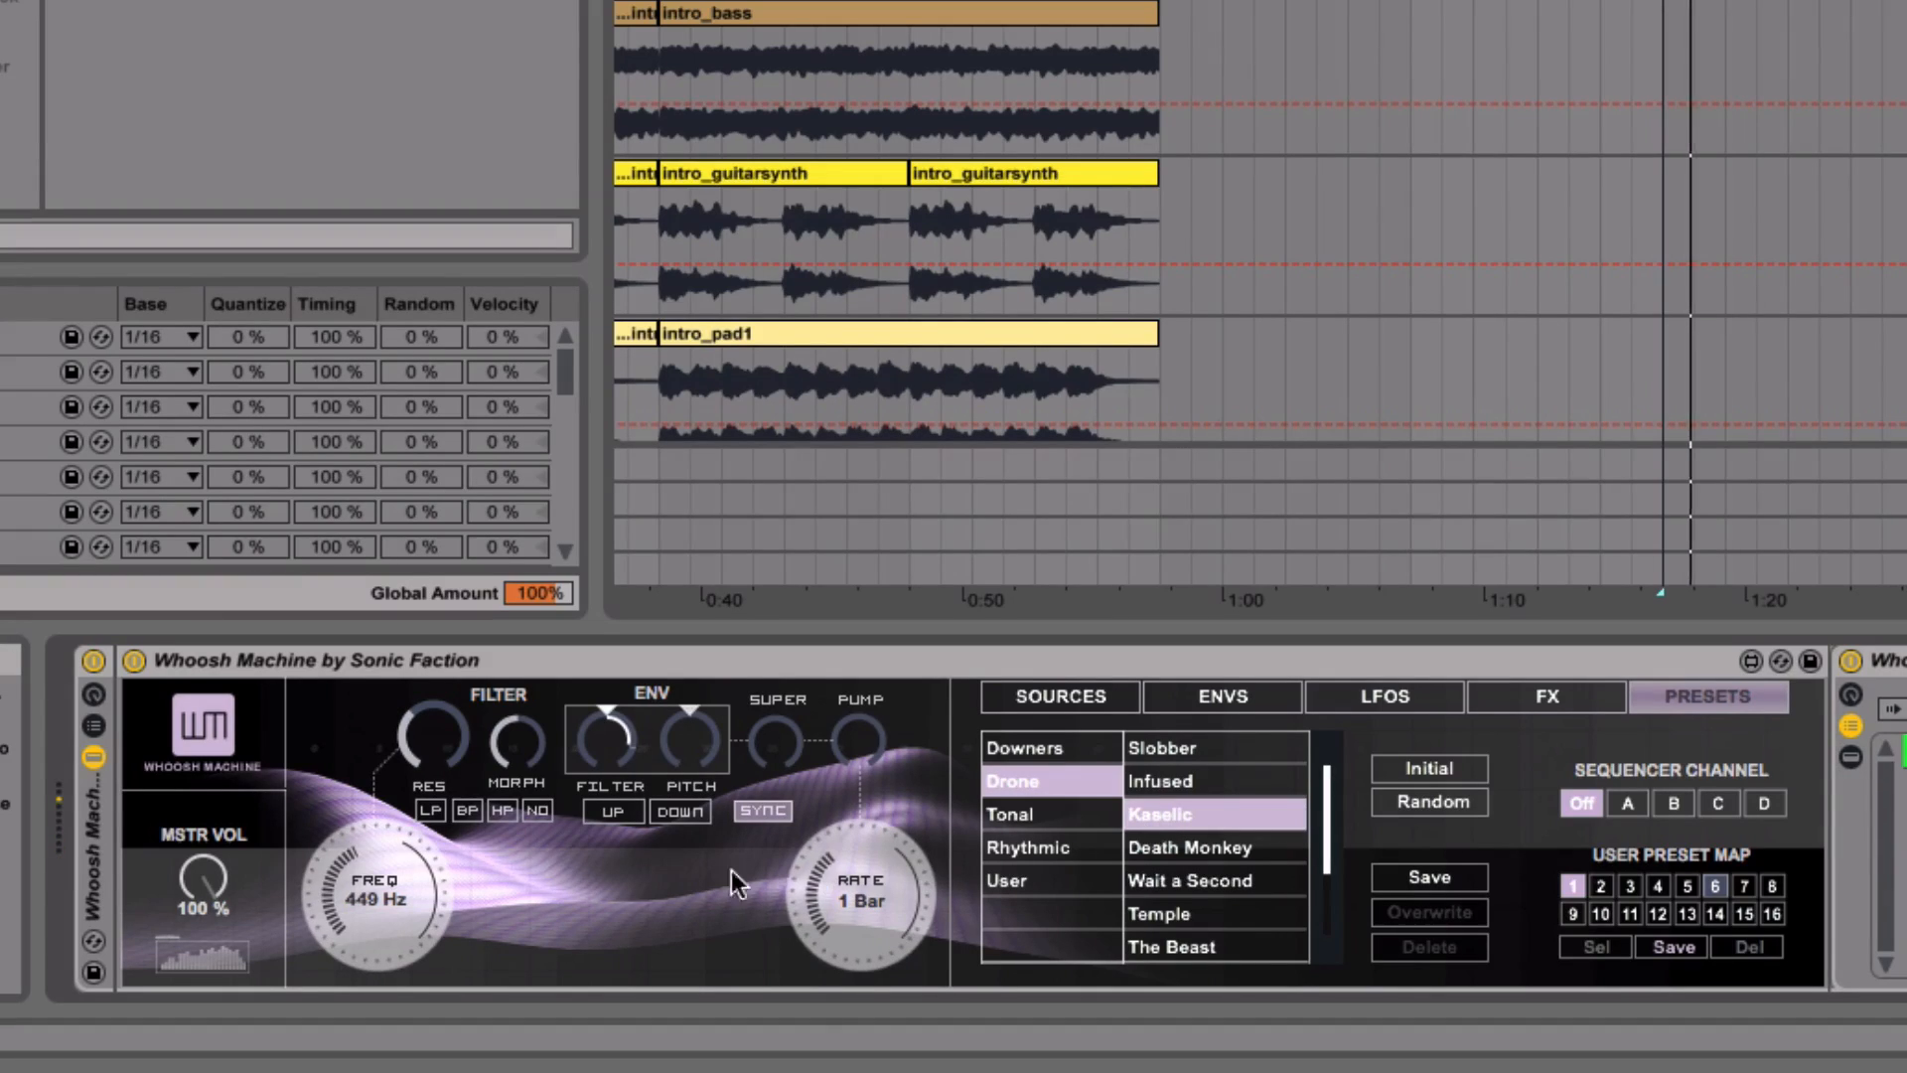
drag(366, 898, 367, 830)
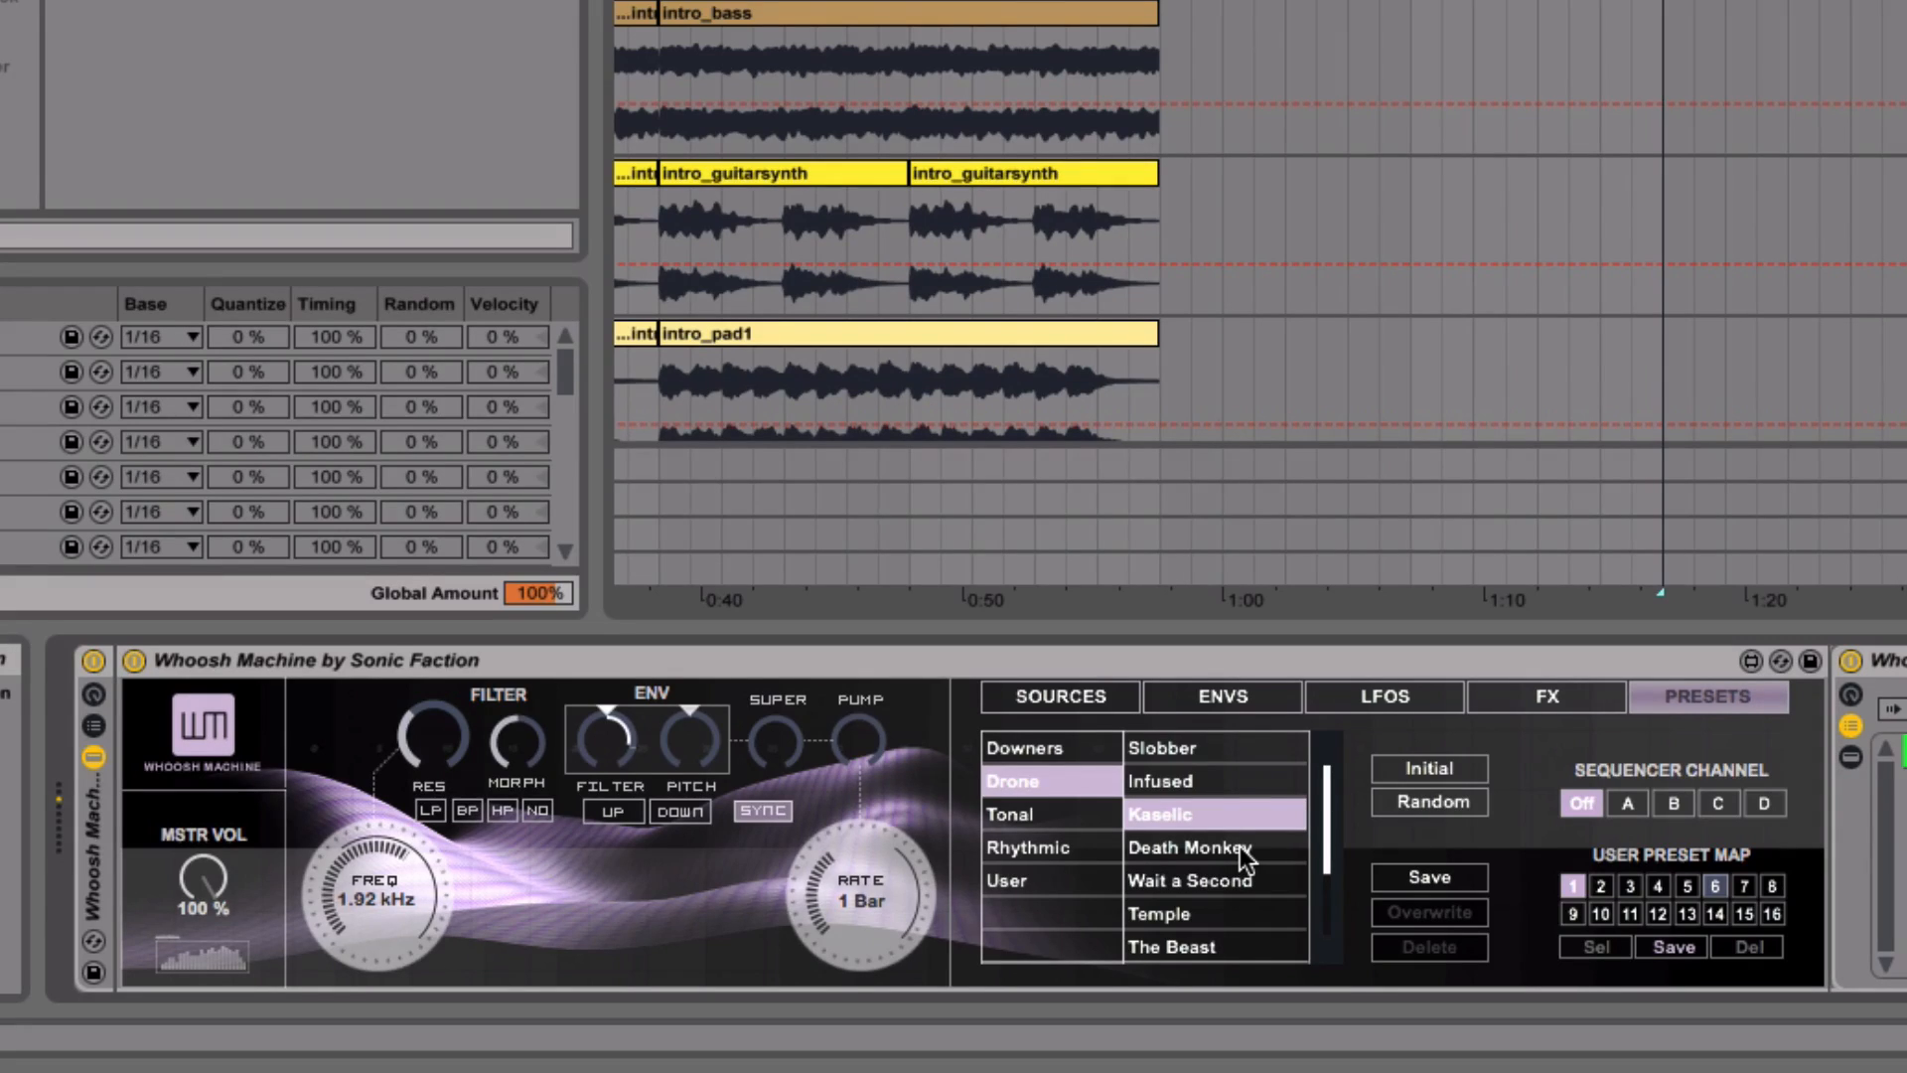
scroll(1234, 864, down, 4)
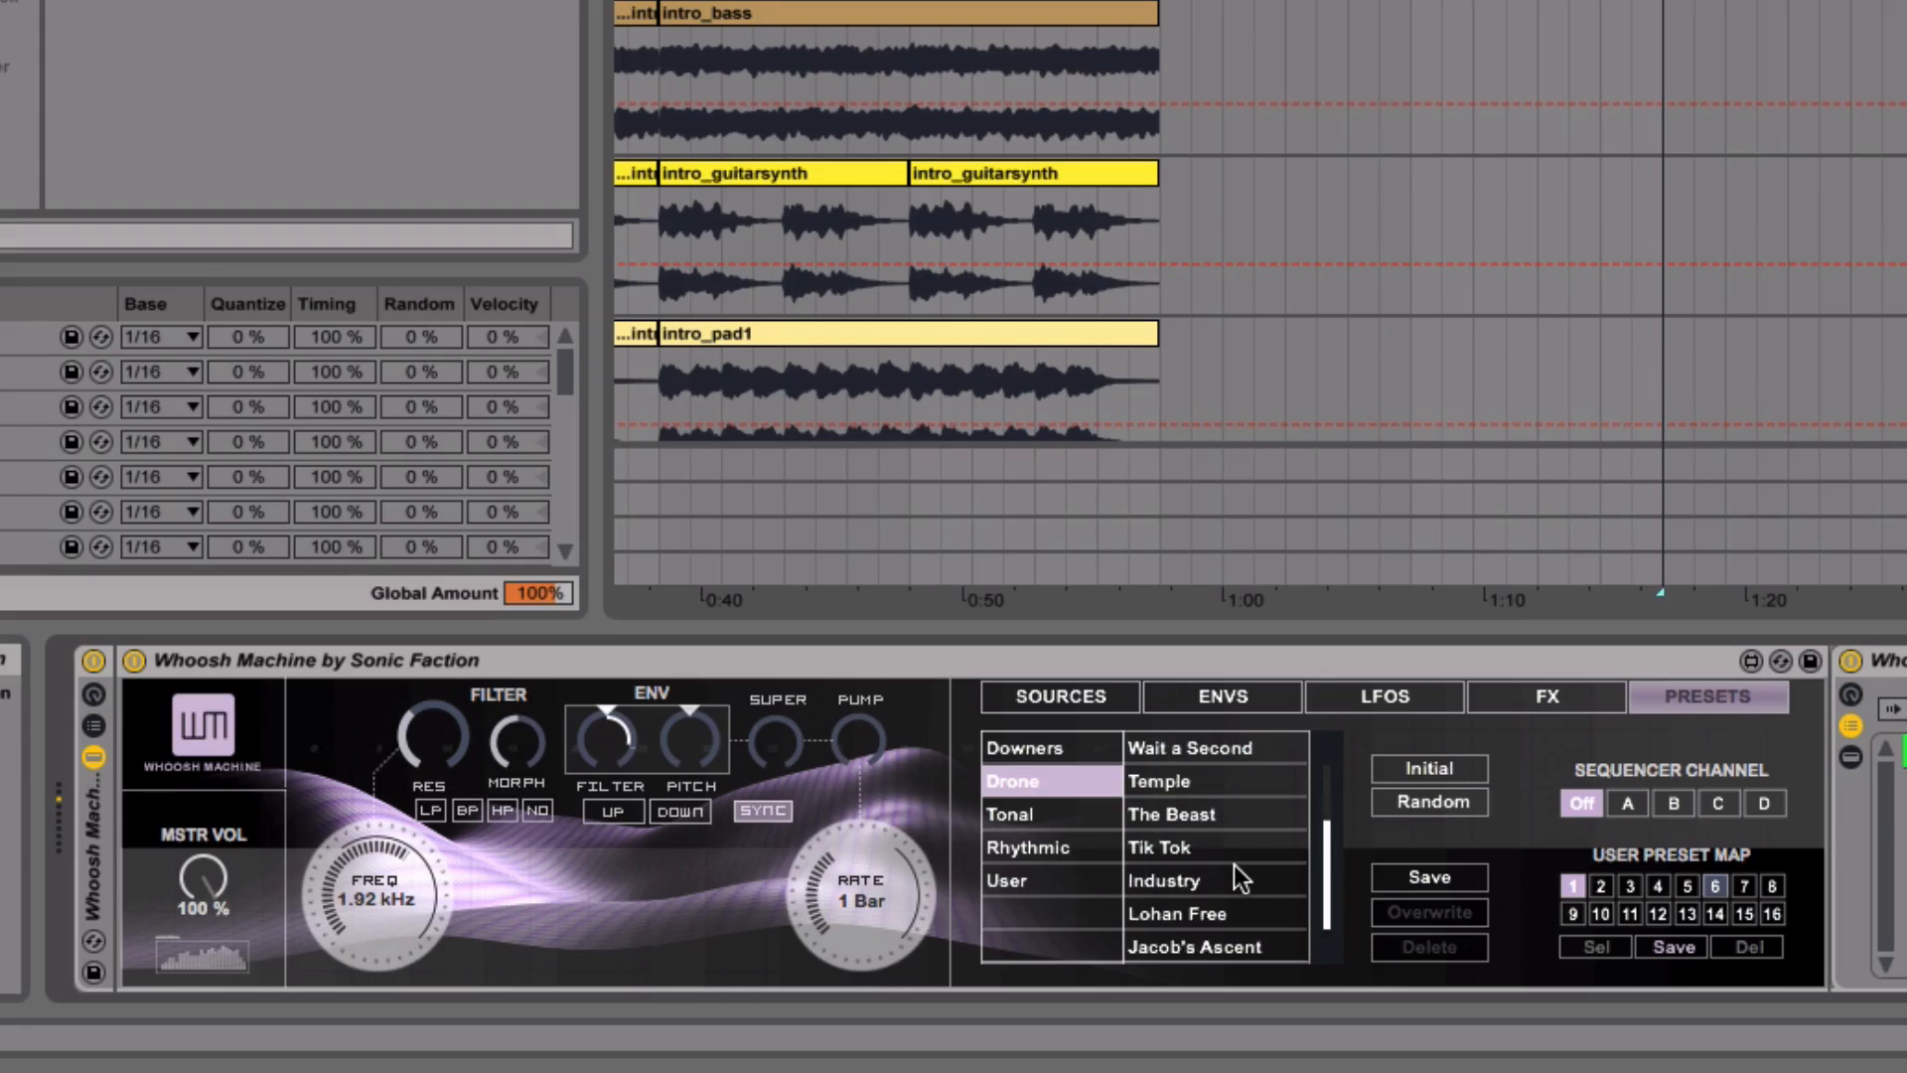
click(1229, 852)
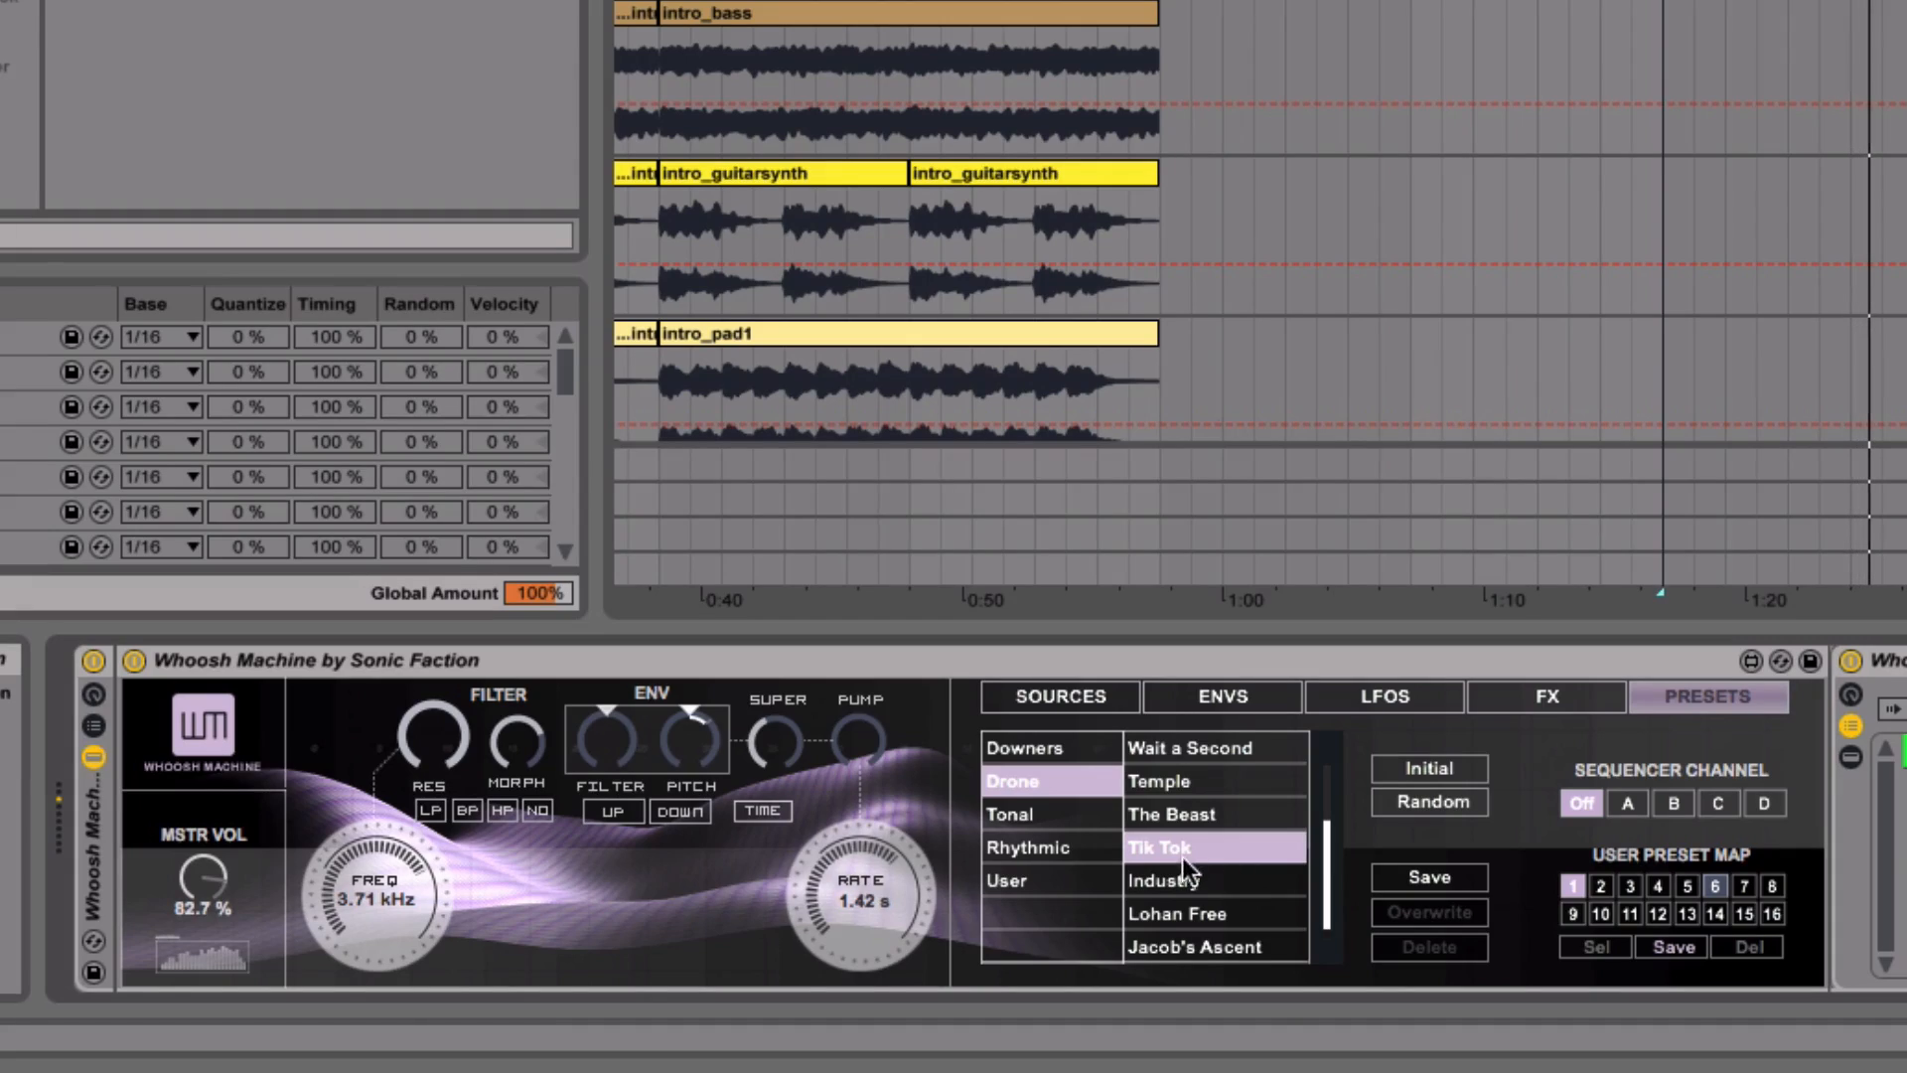
- Browse the other preset categories, load Null Response from Downers, and audition it by restarting playback
scroll(1180, 868, up, 4)
click(1054, 842)
click(1023, 879)
click(1017, 753)
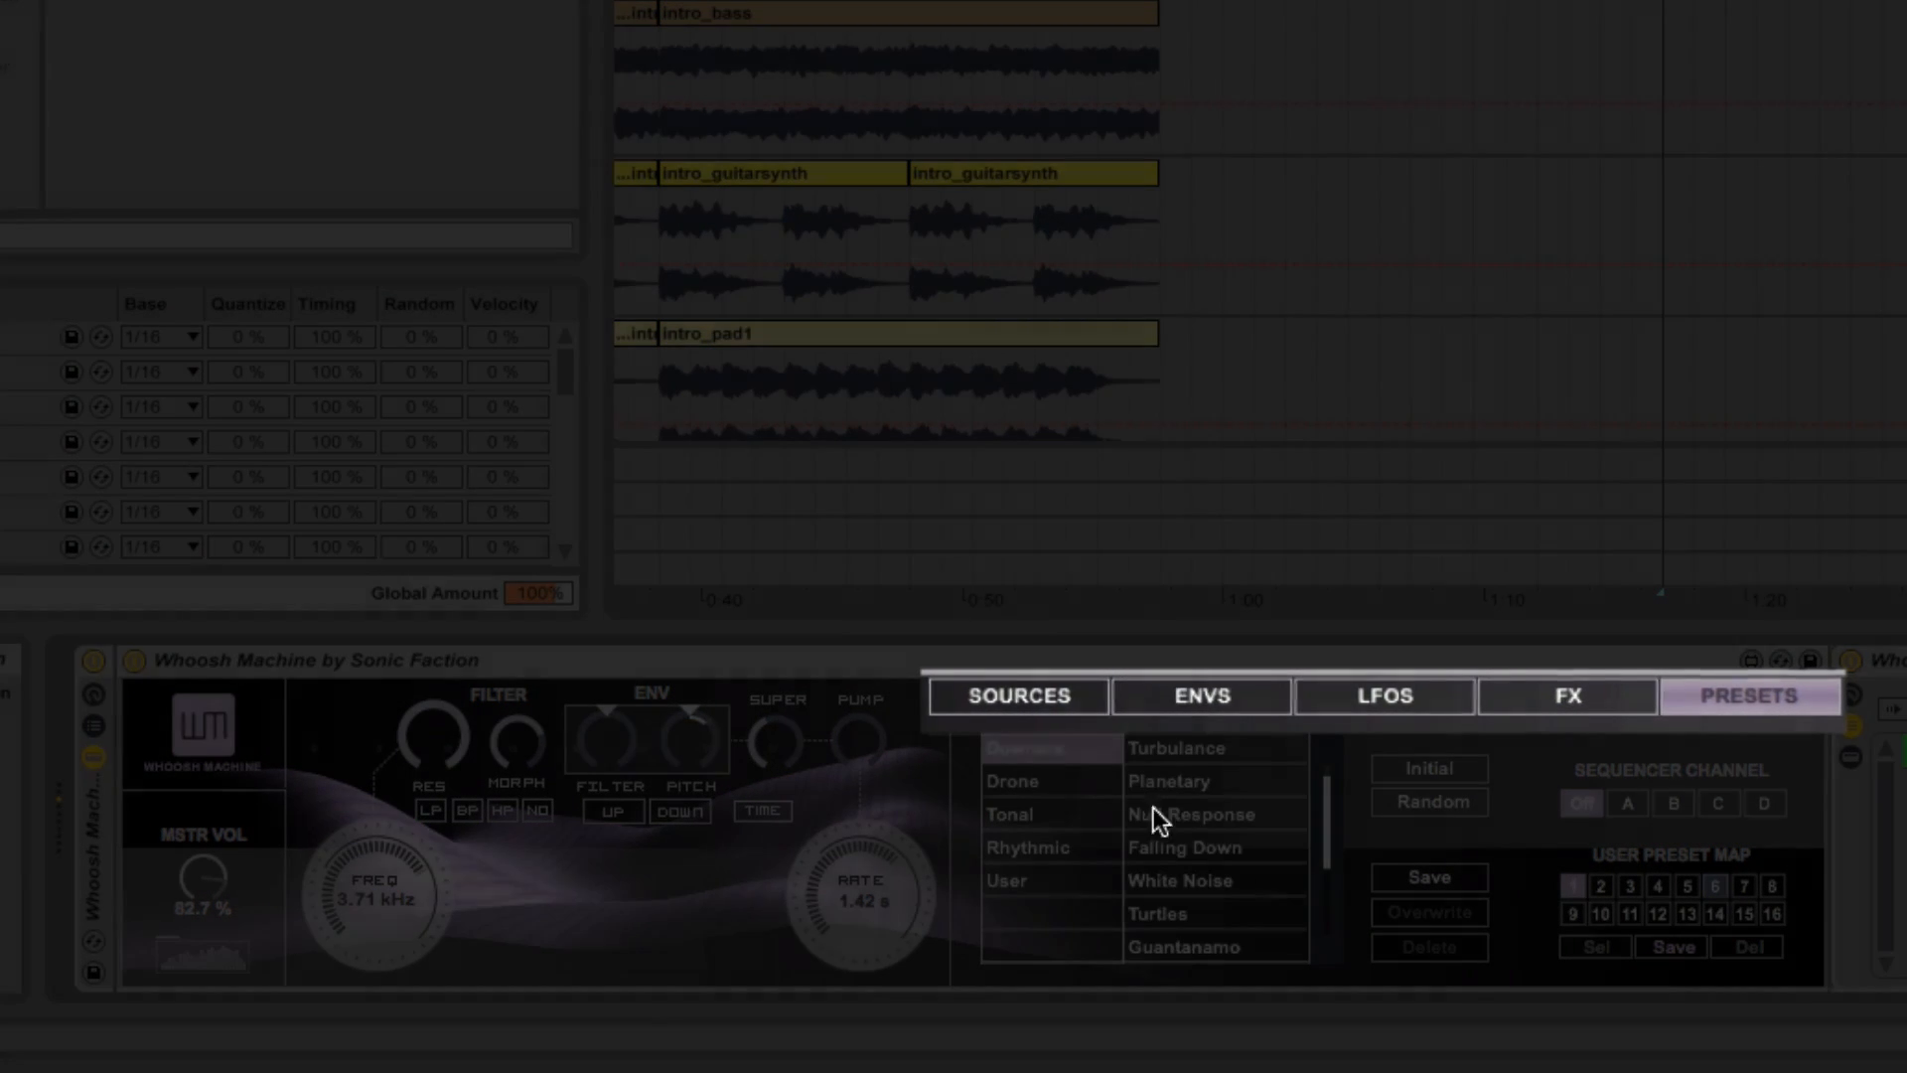
click(1166, 805)
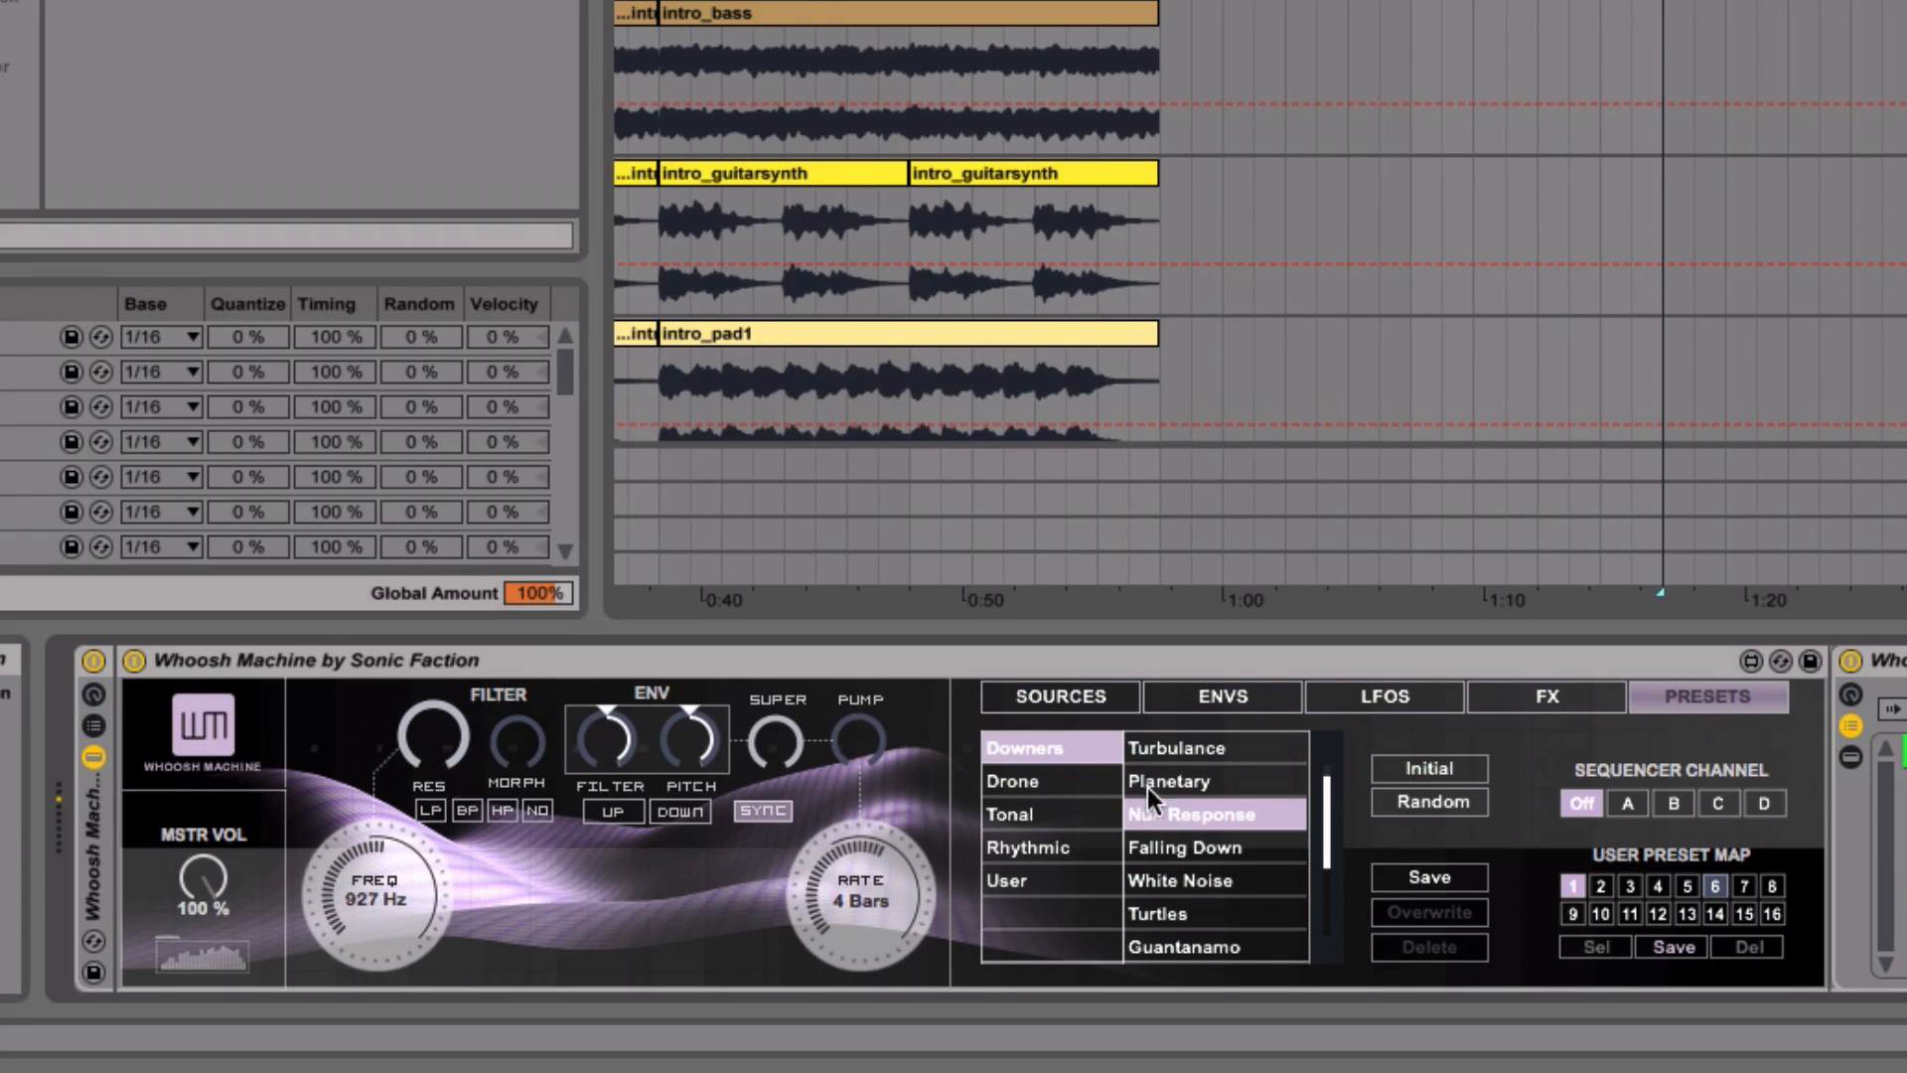
key(space)
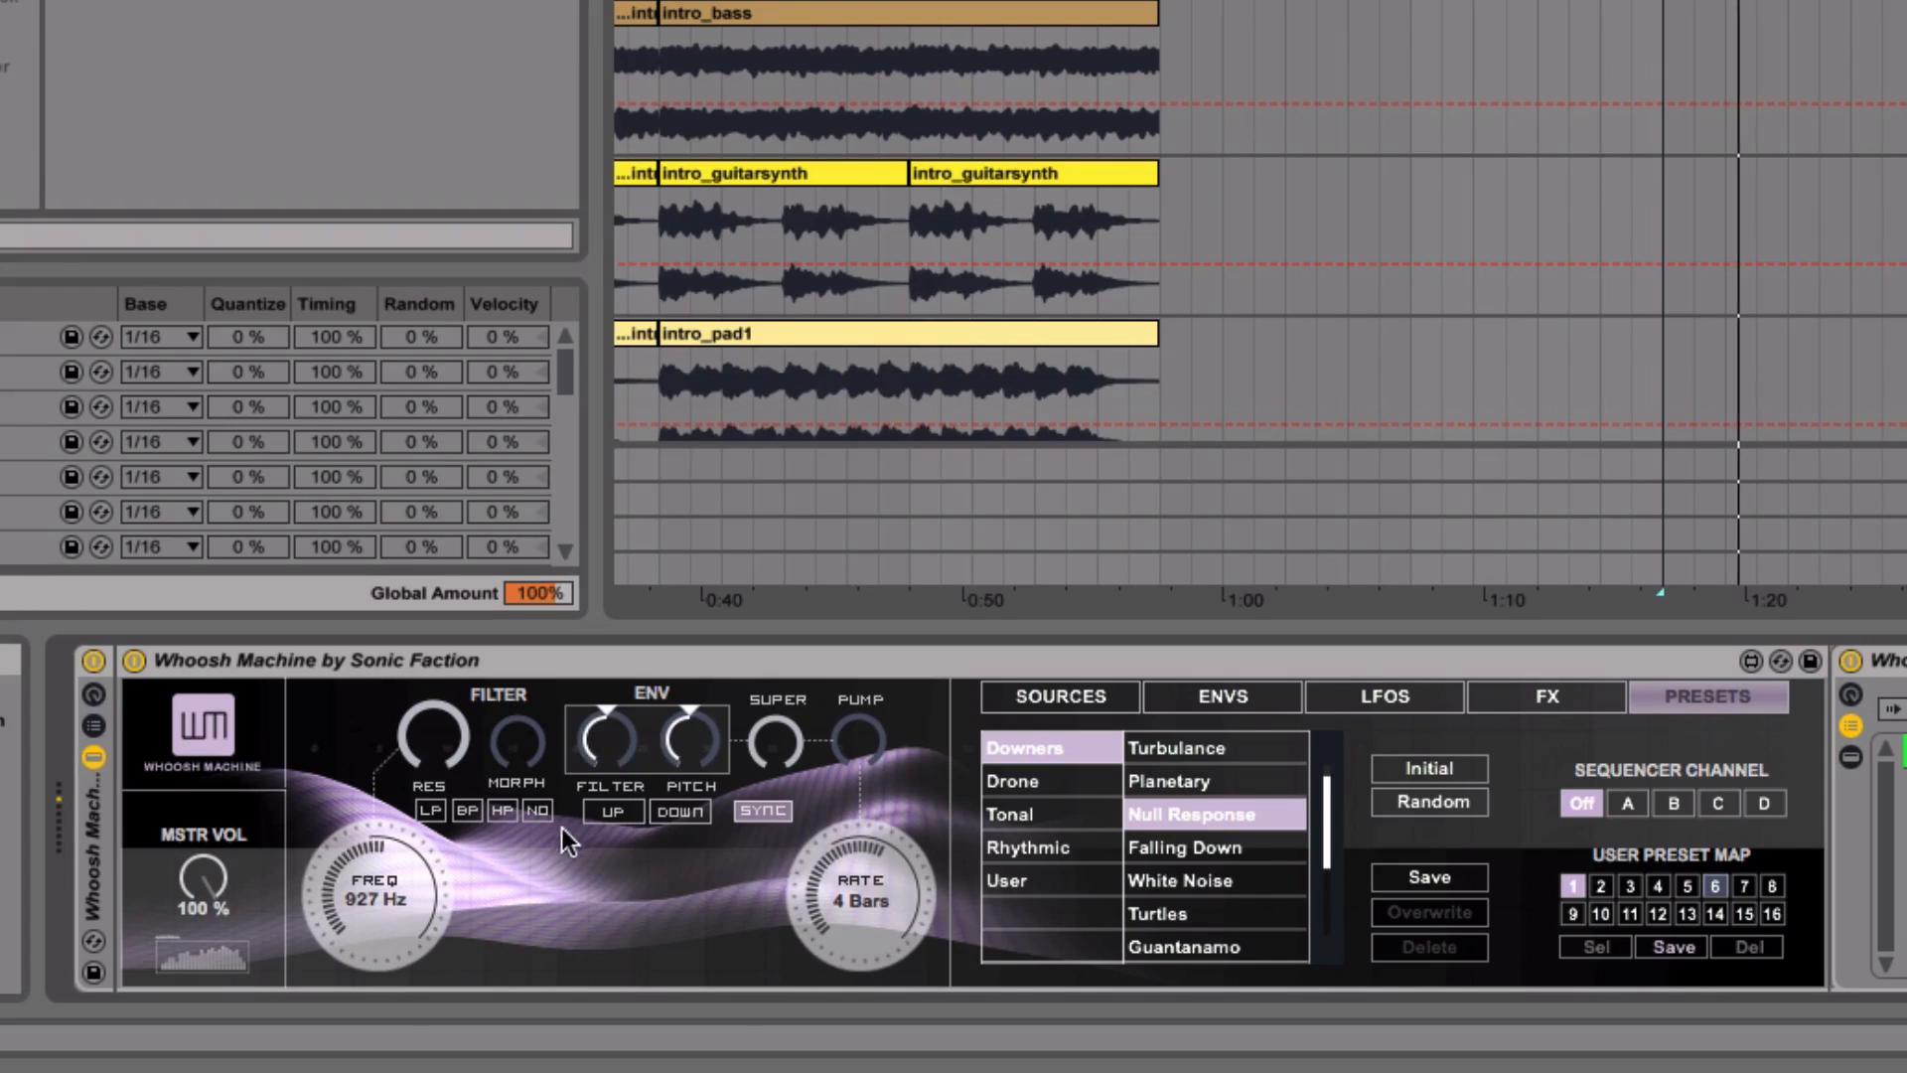
key(space)
key(space)
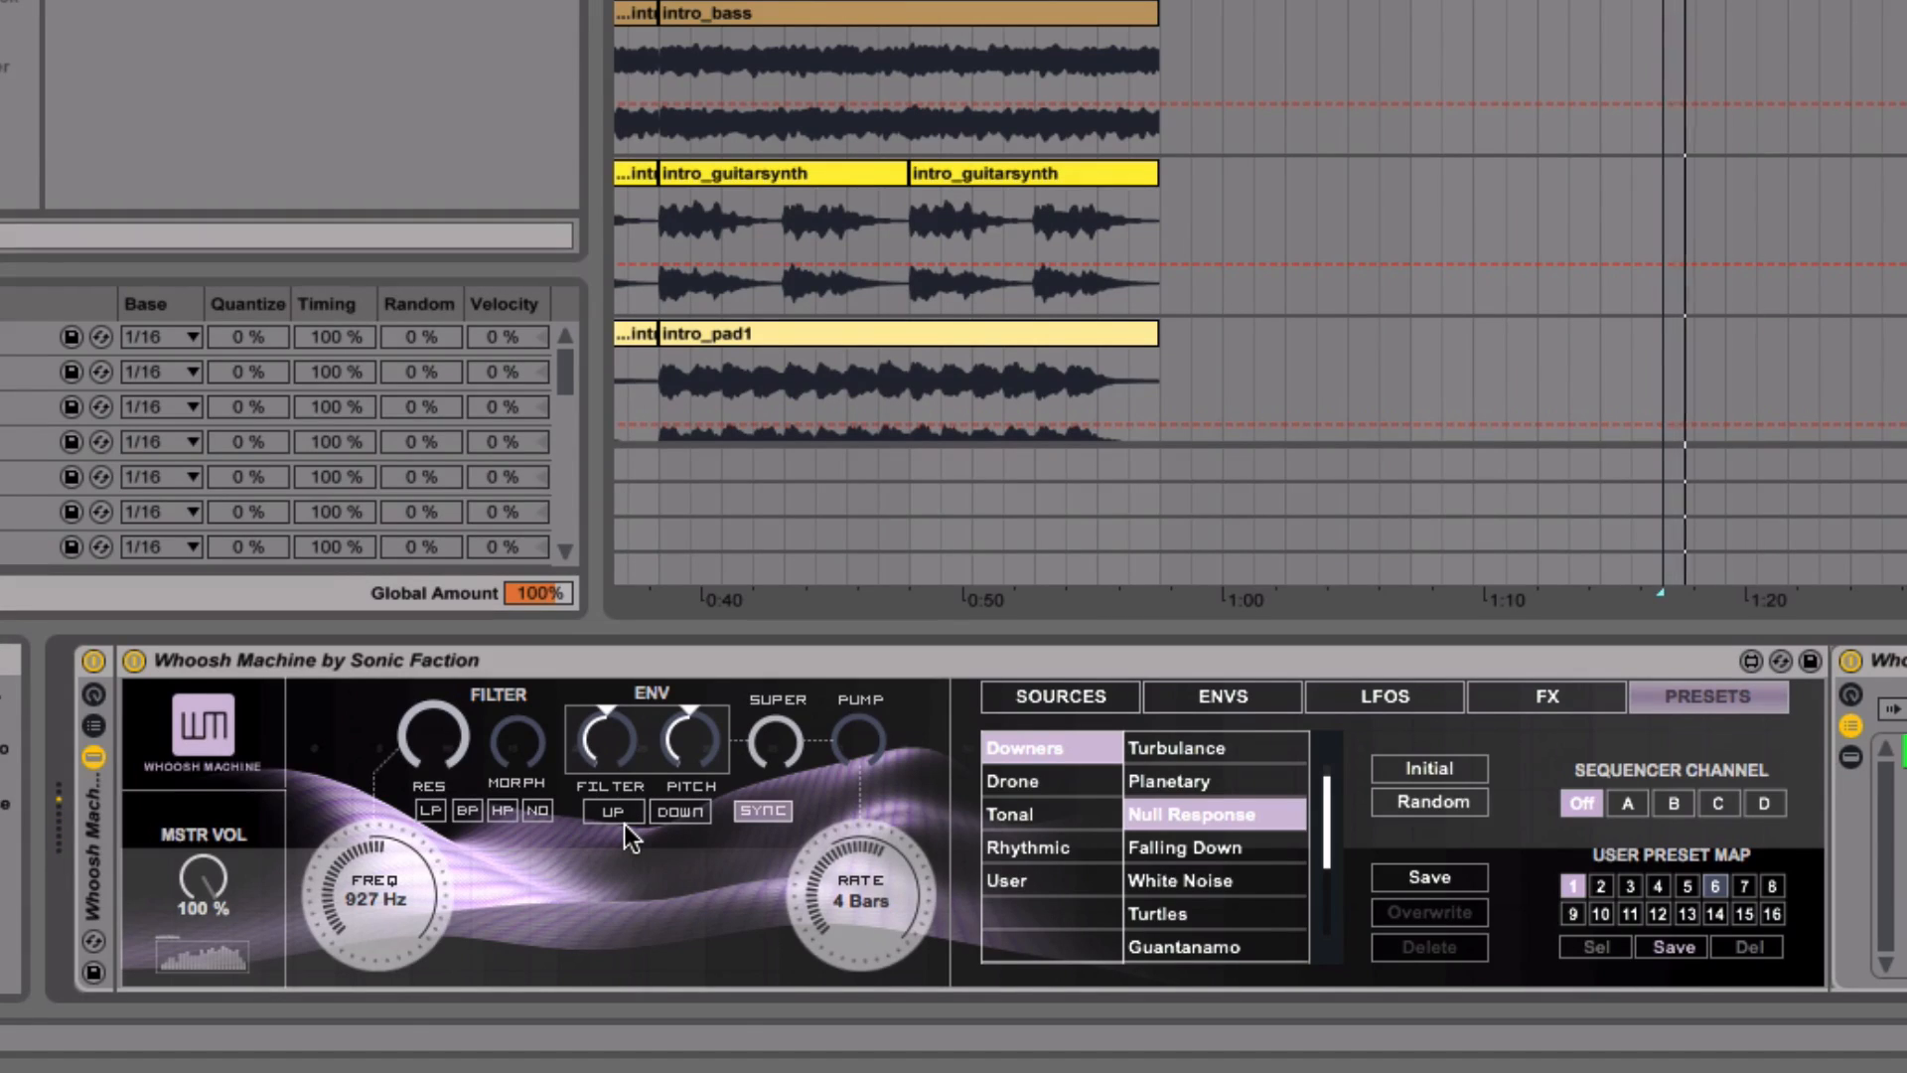